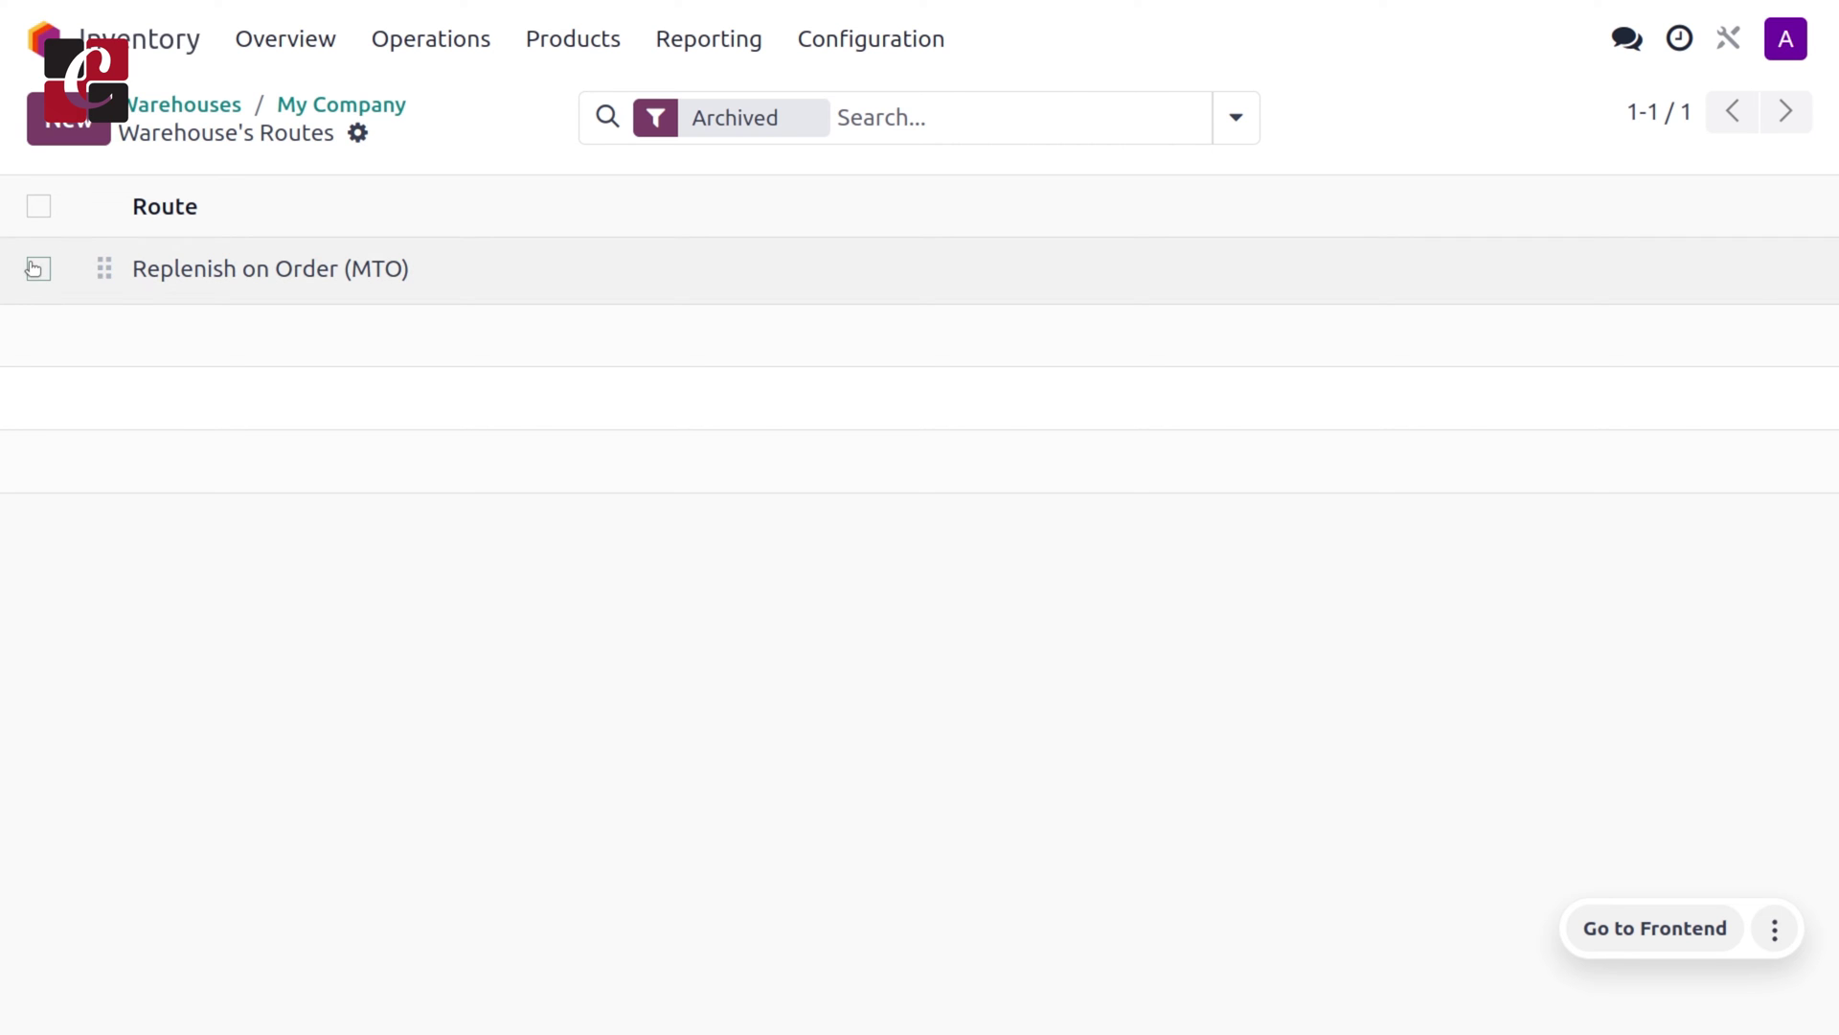
- Unarchive the Replenish on Order (MTO) route in My Company's warehouse routes
click(38, 269)
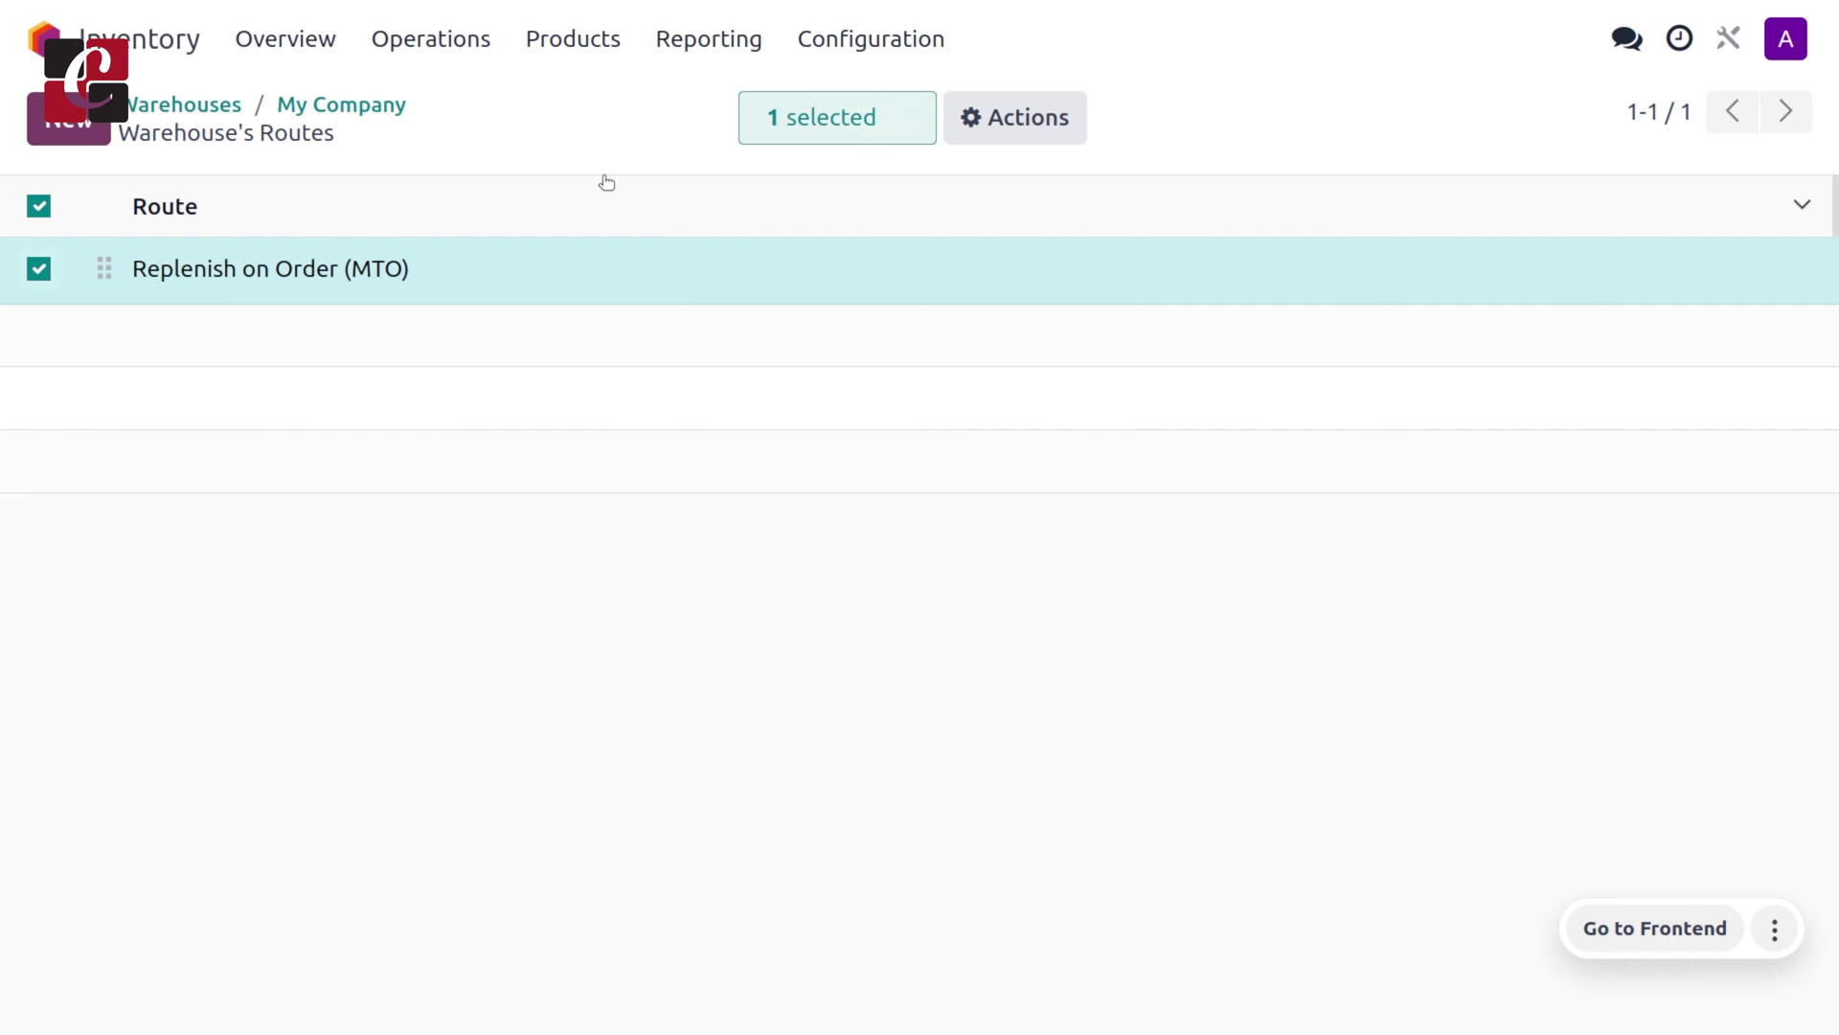
click(1054, 120)
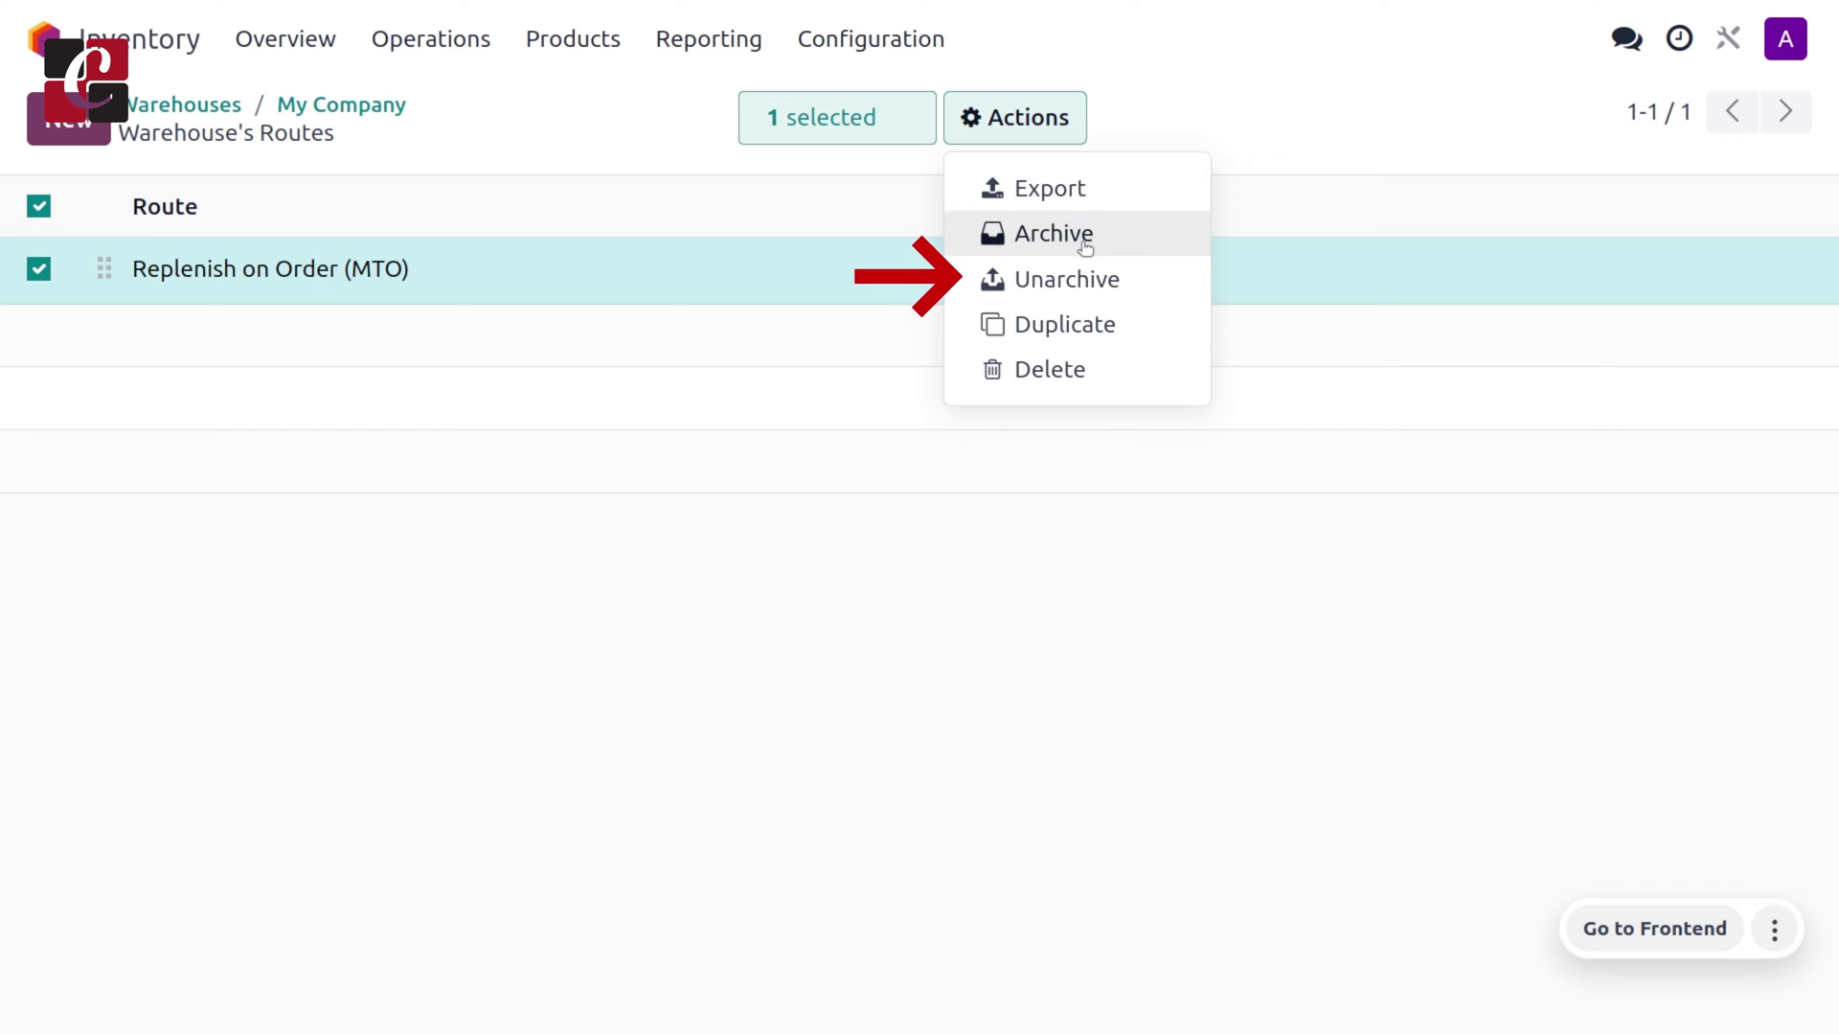
click(1102, 278)
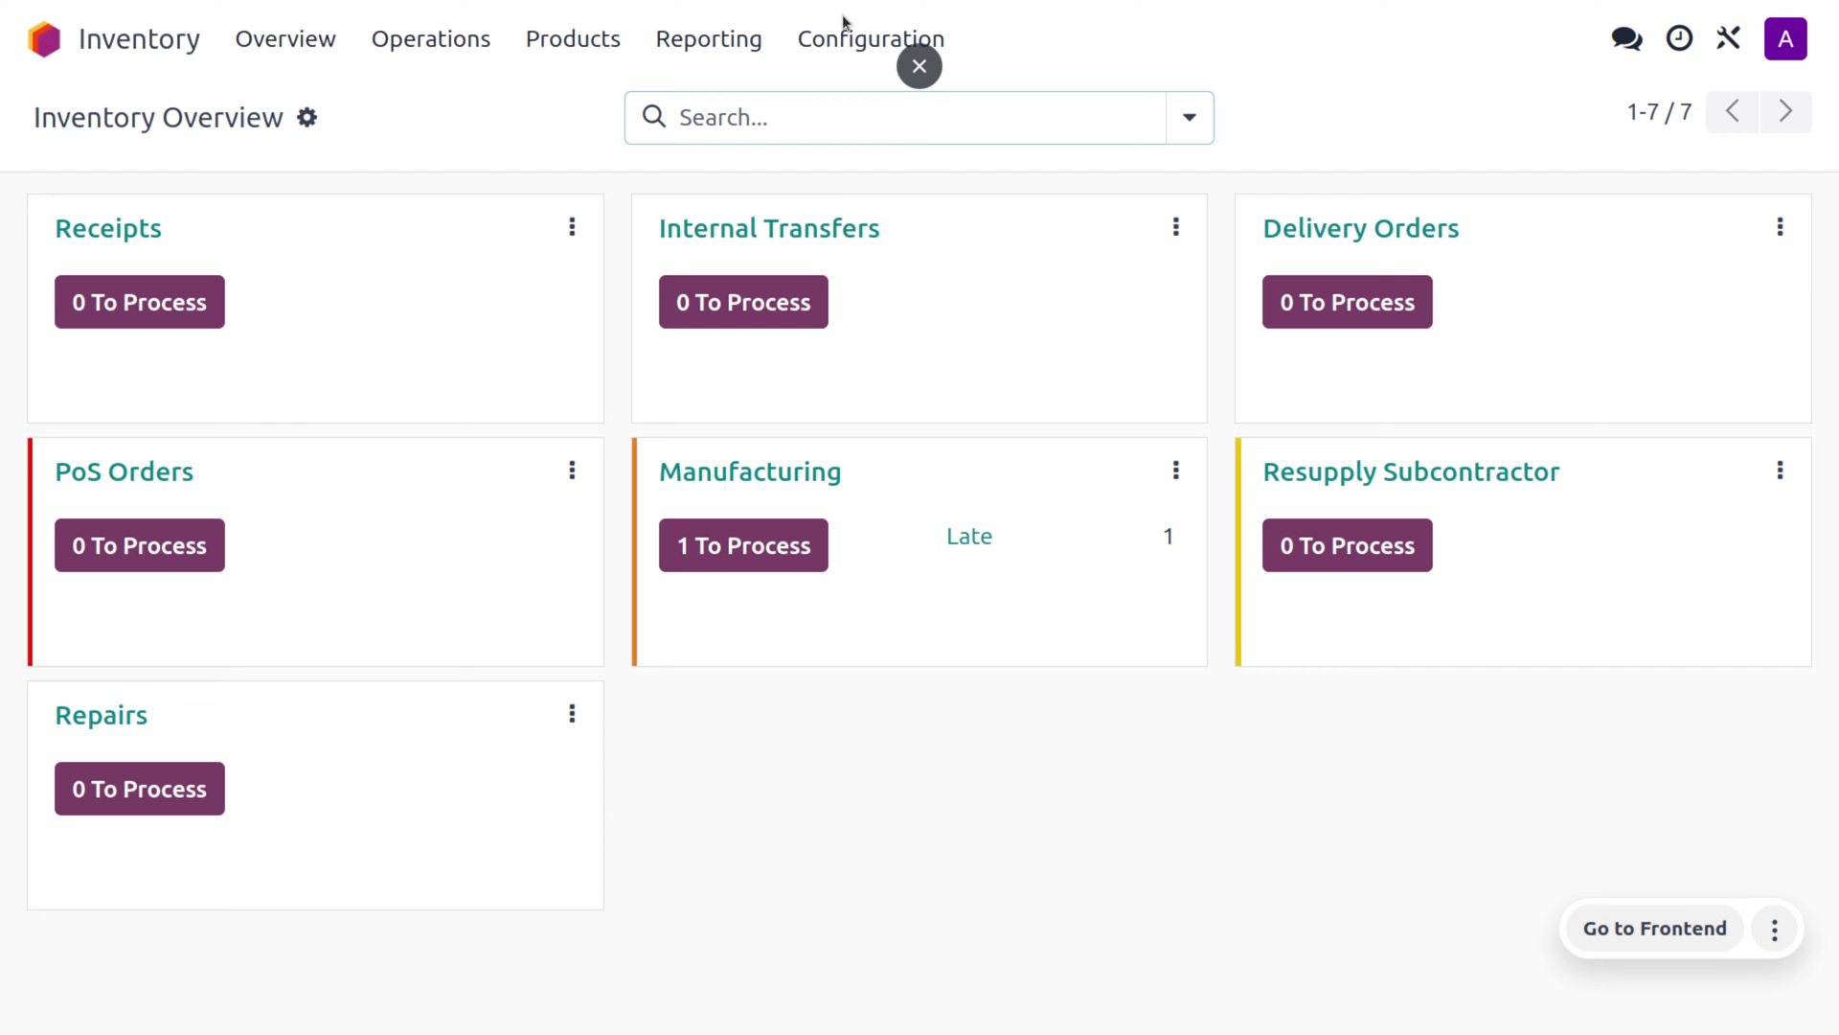
- Open the Inventory settings and check the Multi-Step Routes option in the Warehouse section
click(850, 33)
click(880, 119)
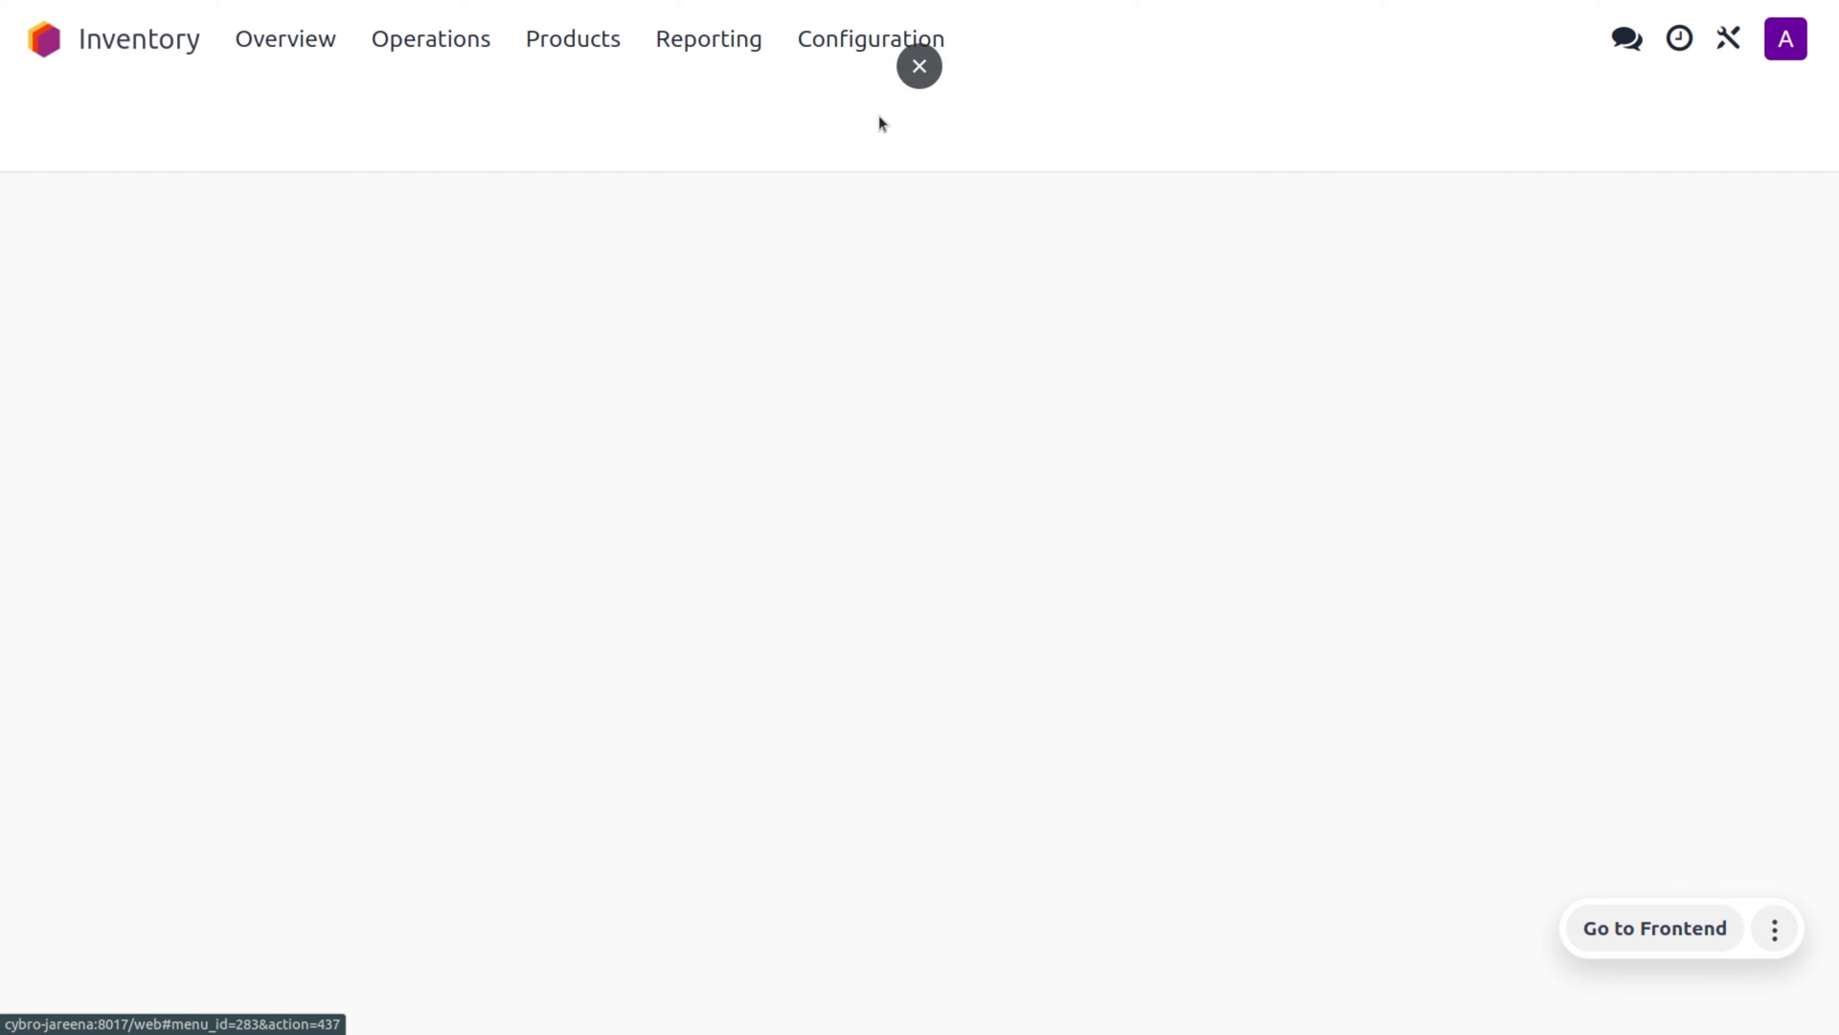
scroll(882, 1015, down, 20)
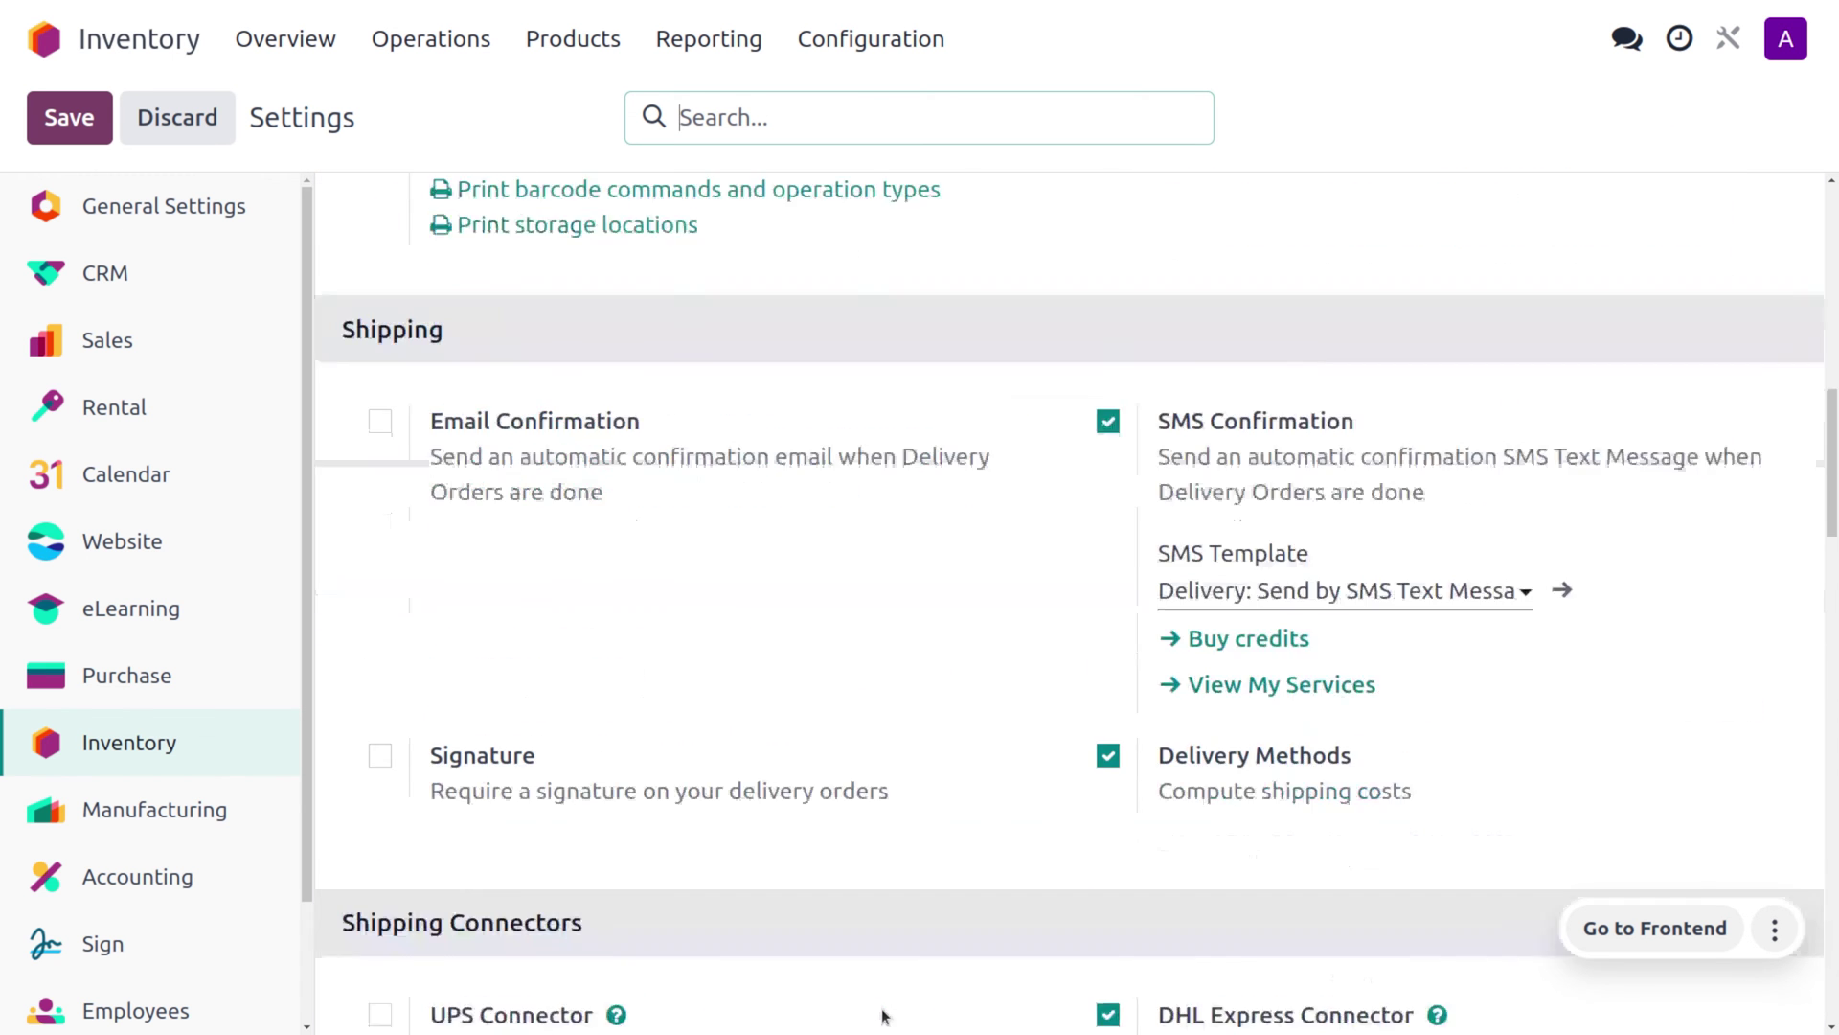
scroll(882, 1015, down, 8)
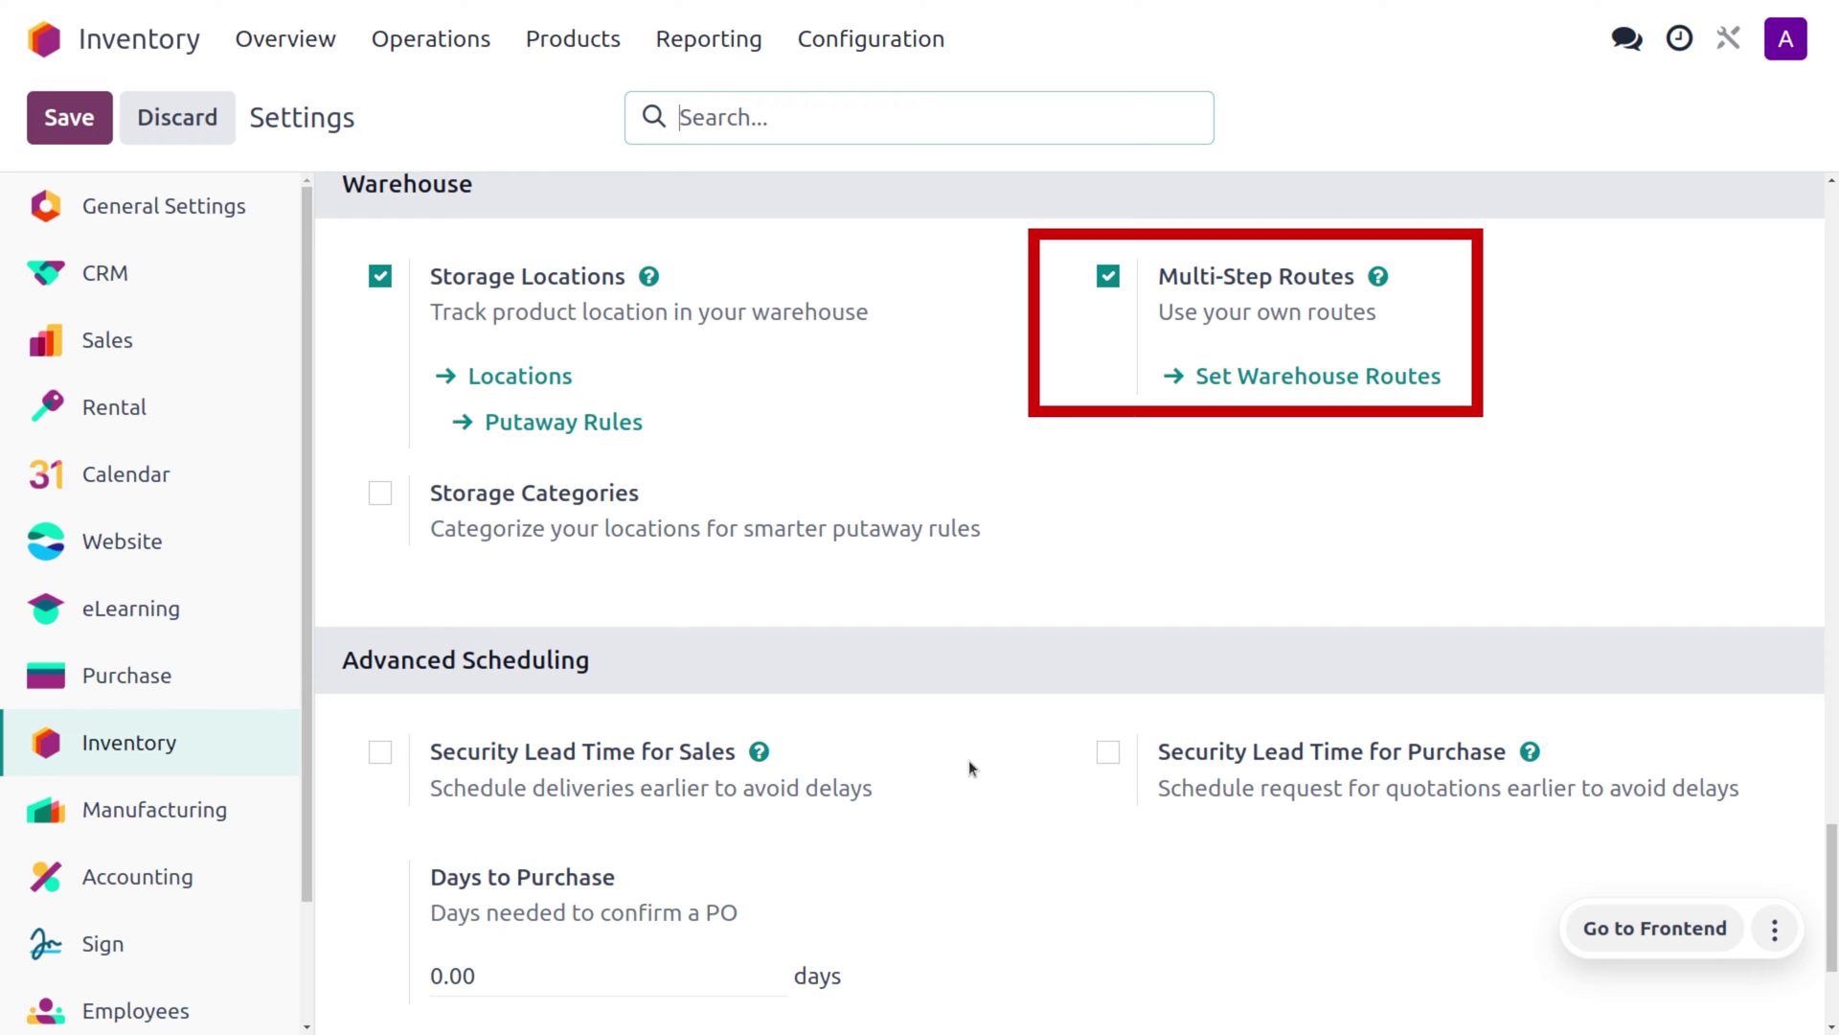
mouse_move(968, 761)
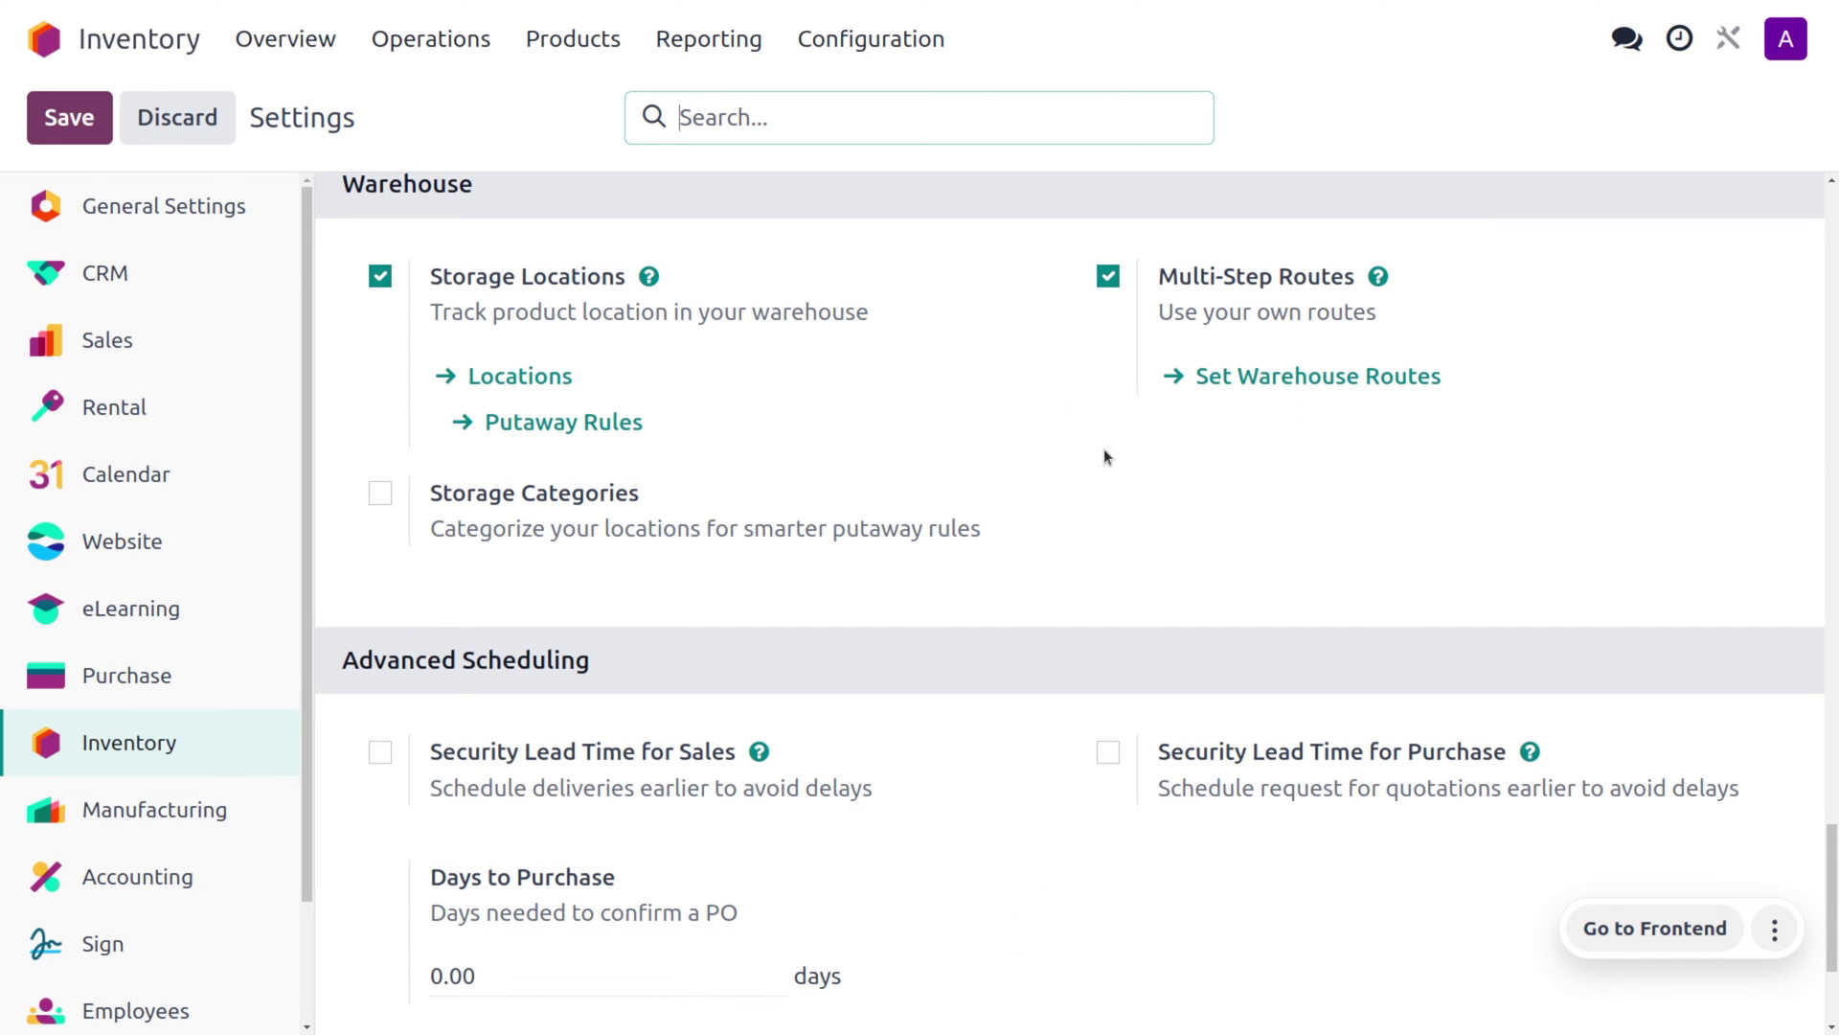
- Open the routes of the My Company warehouse and filter them to show only archived ones
click(857, 53)
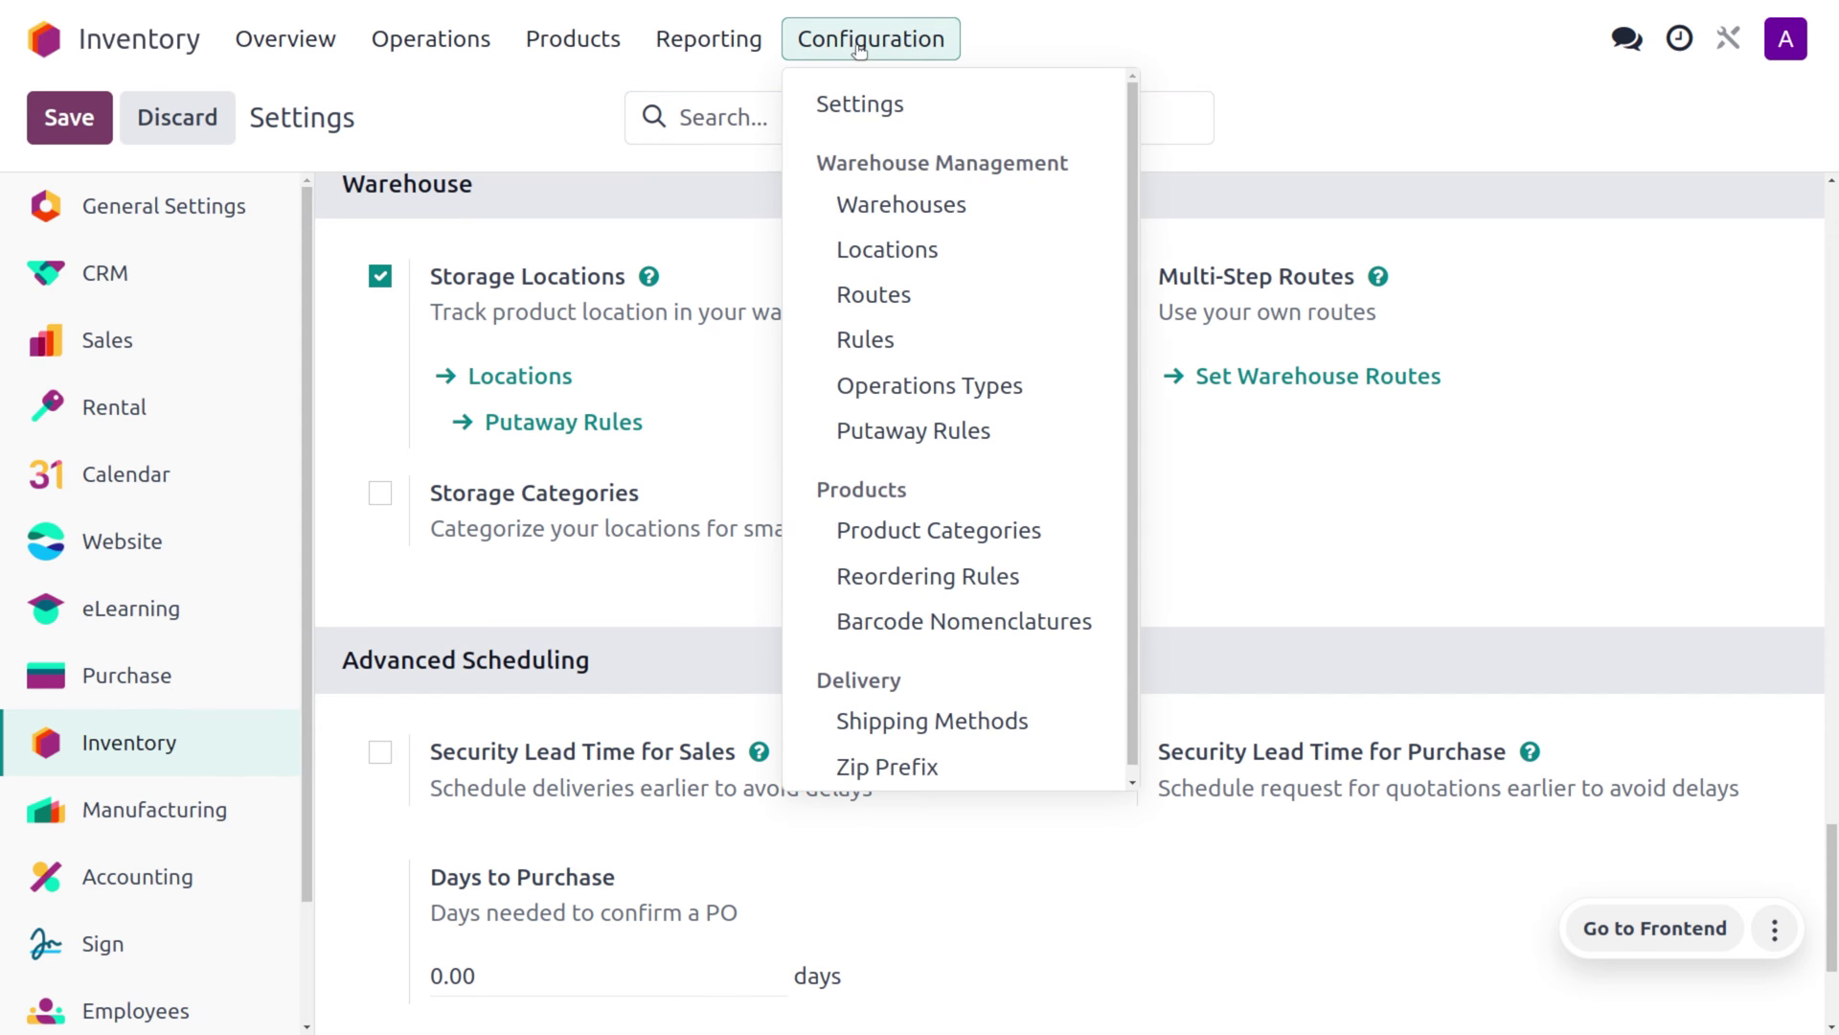
click(906, 197)
click(833, 275)
click(899, 135)
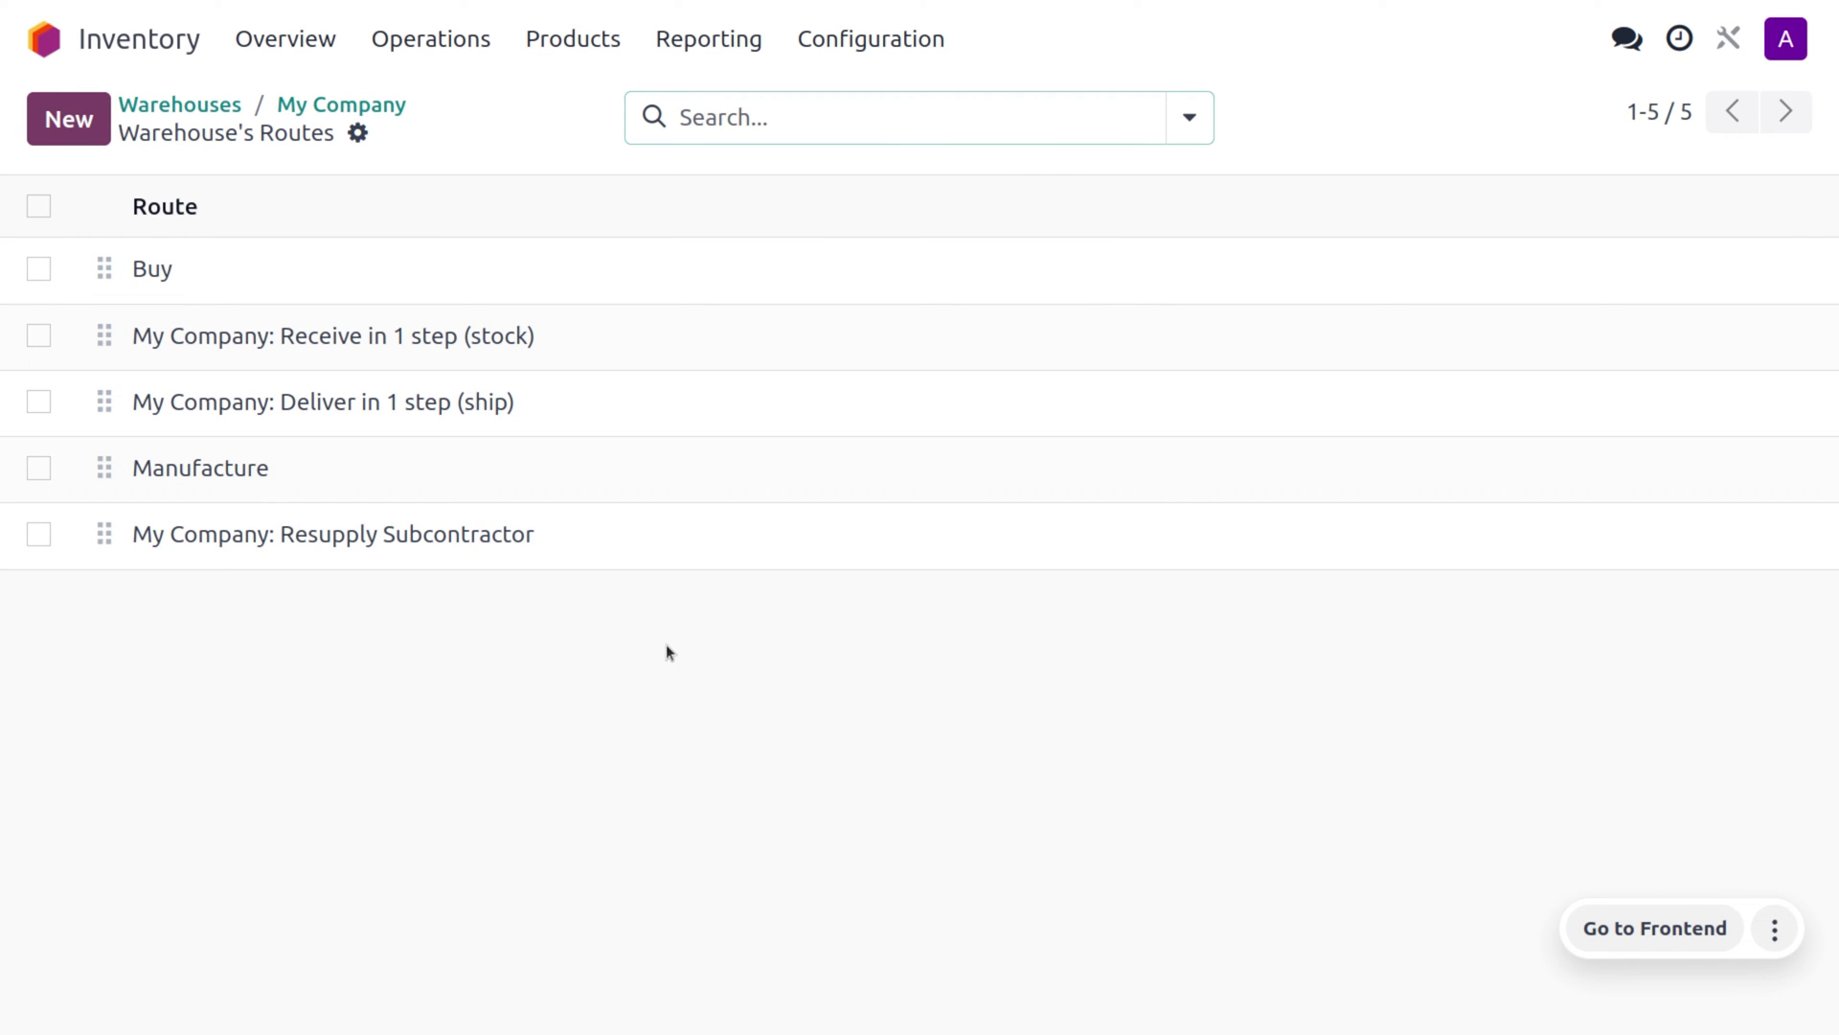
click(1188, 123)
click(1187, 123)
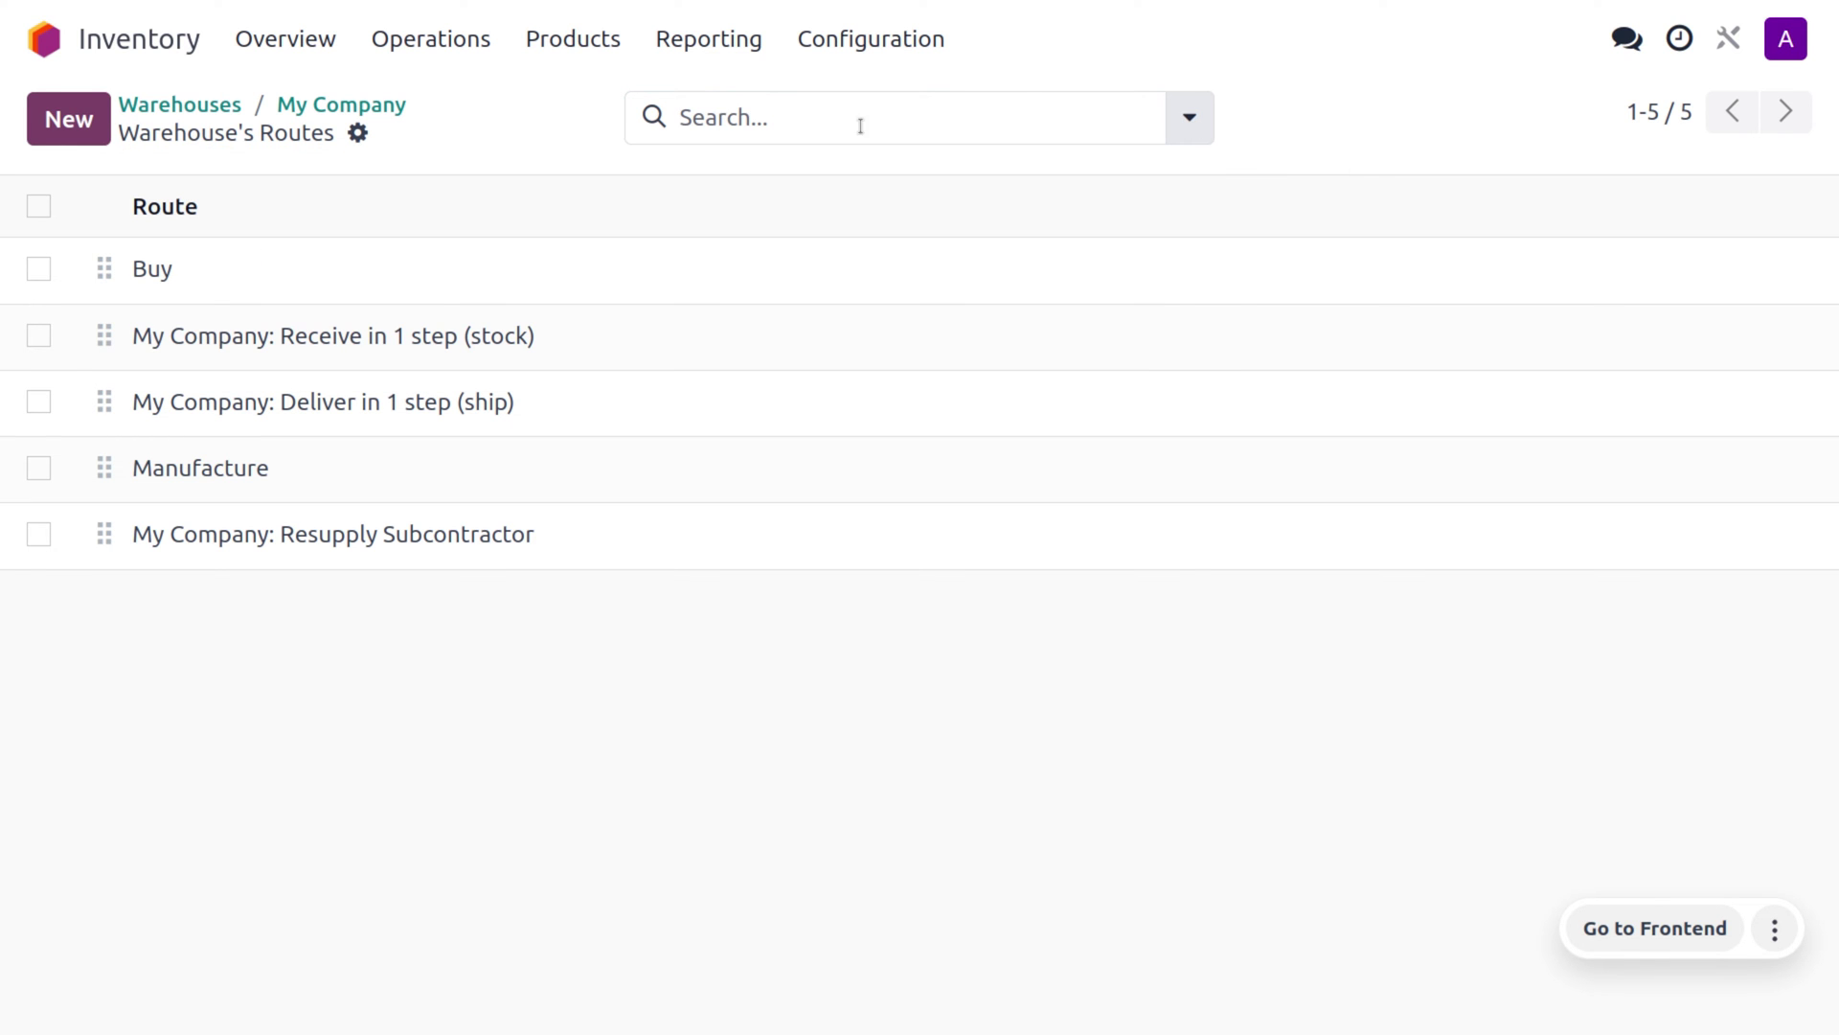
click(1188, 123)
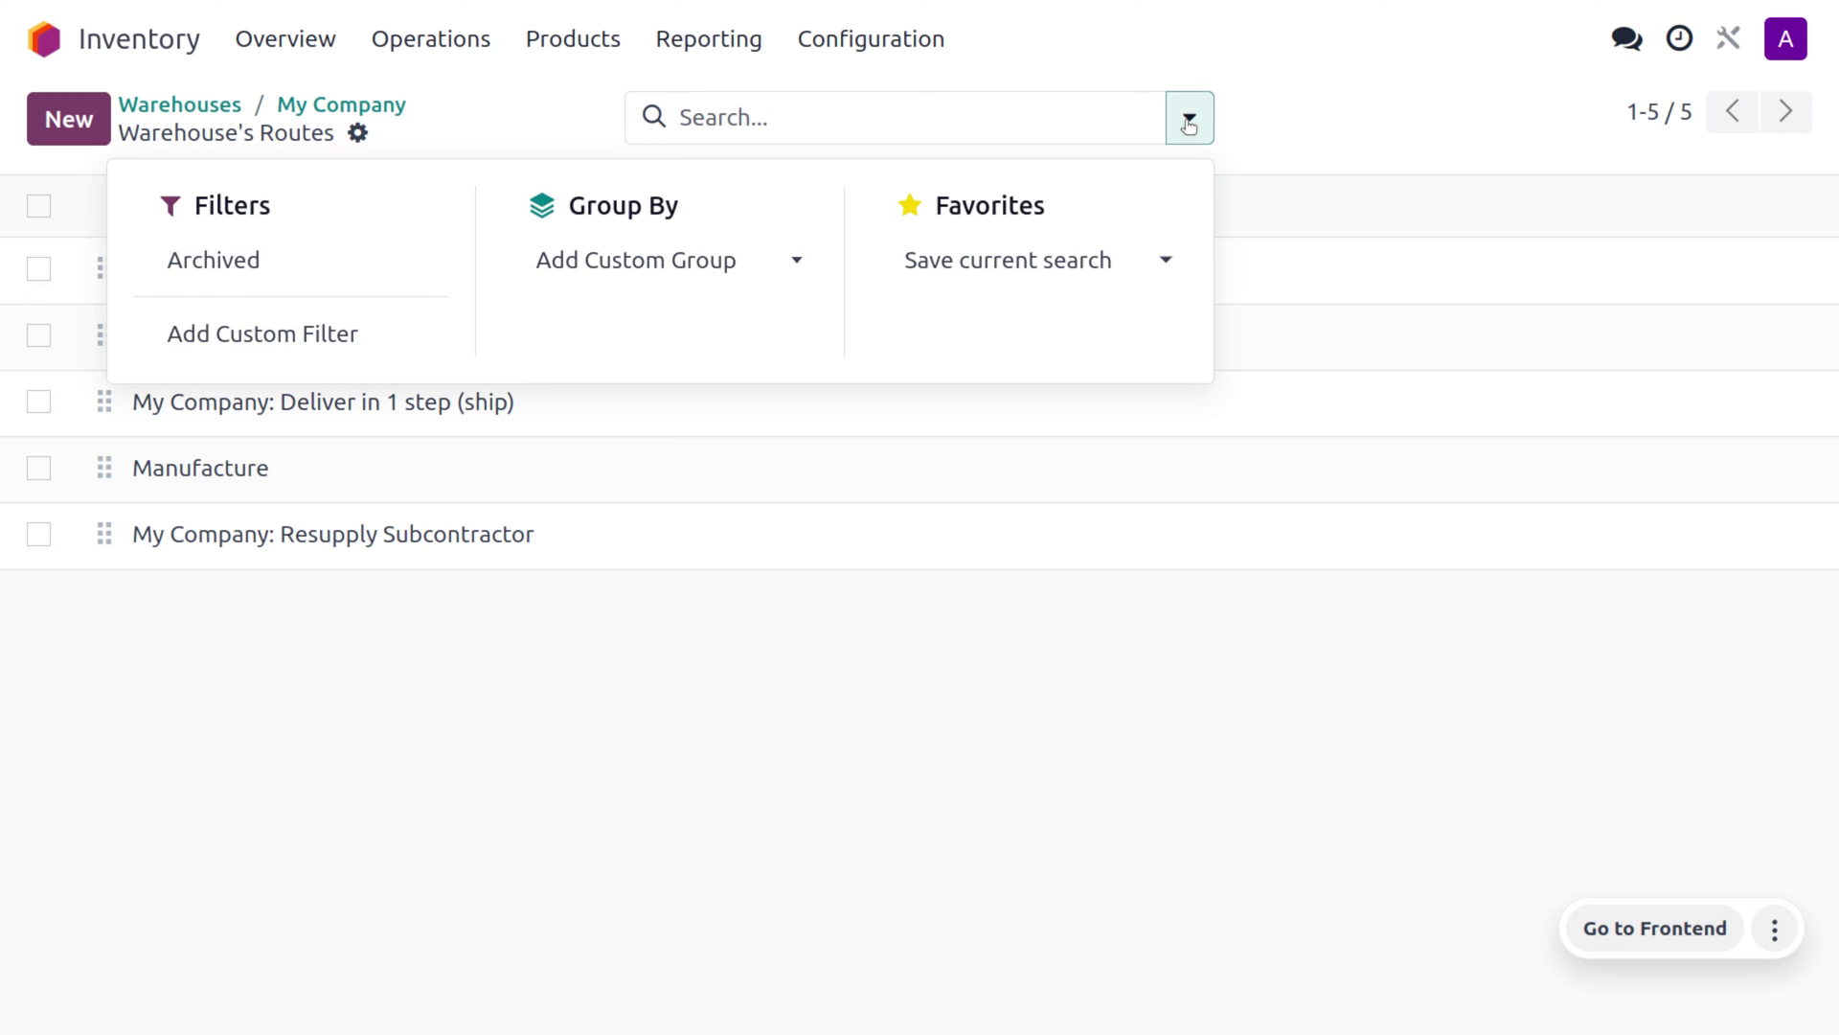
click(282, 261)
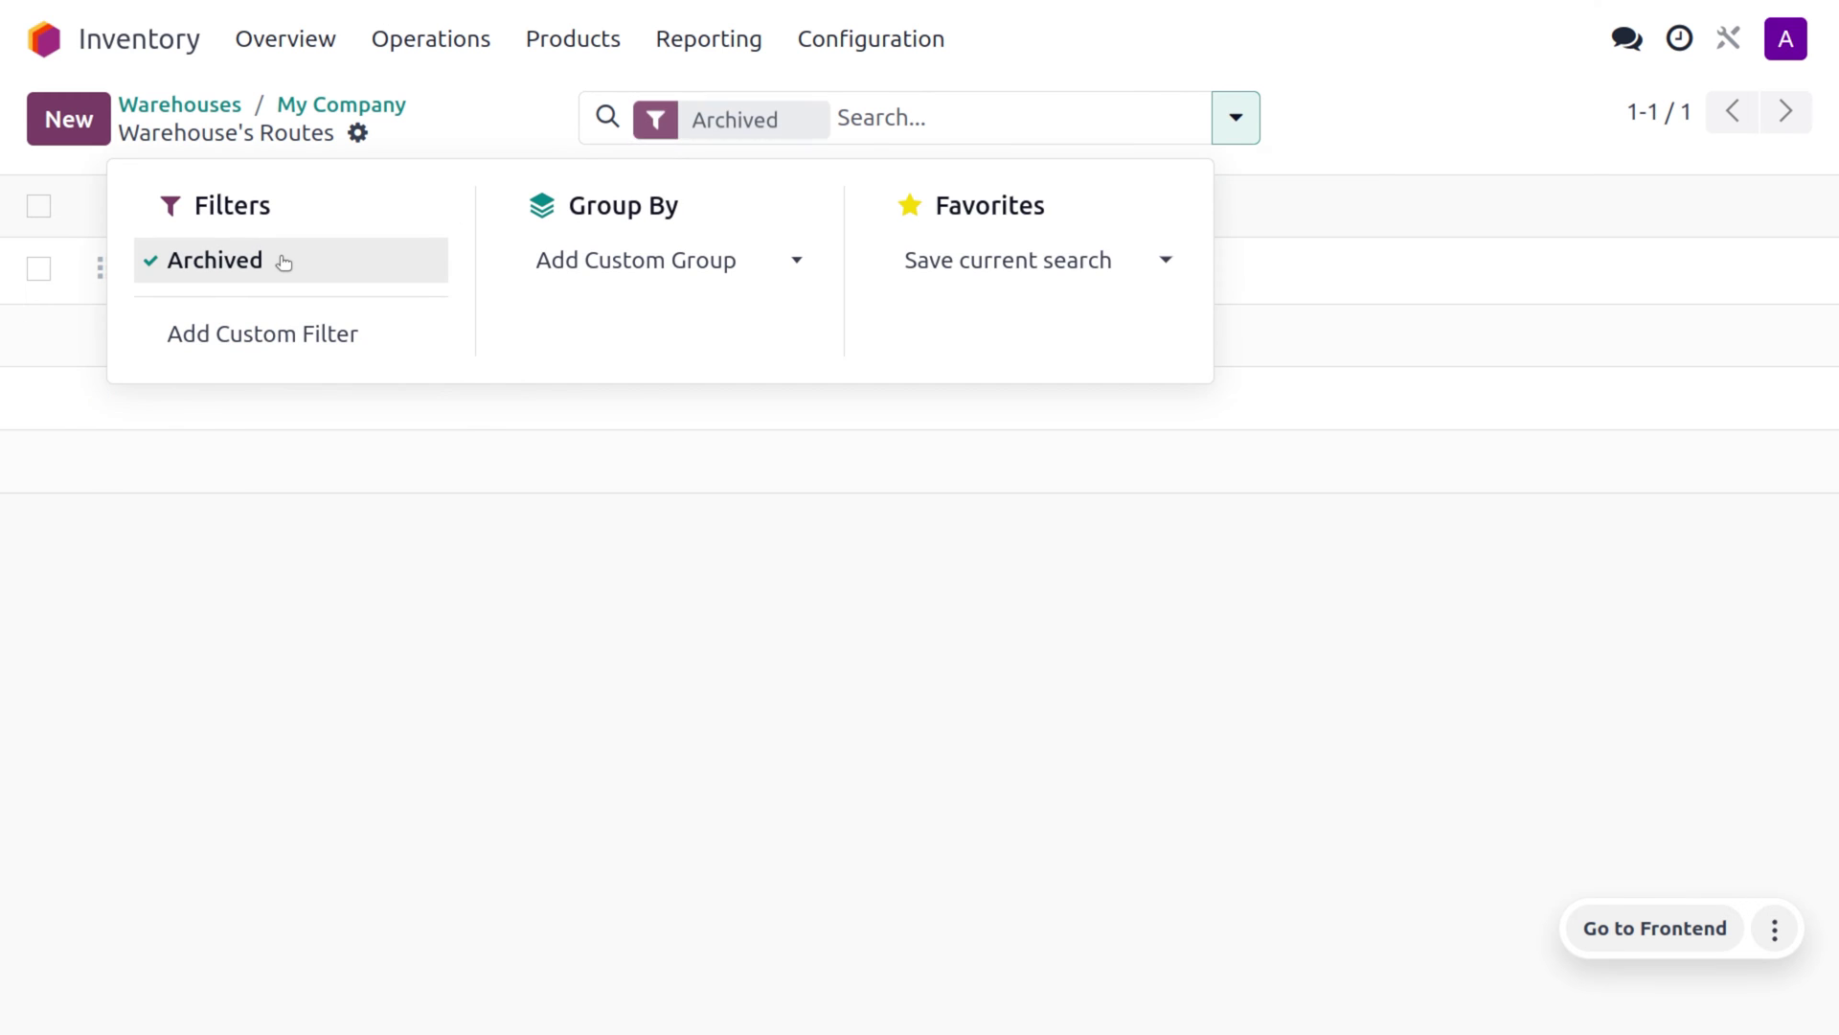
click(157, 517)
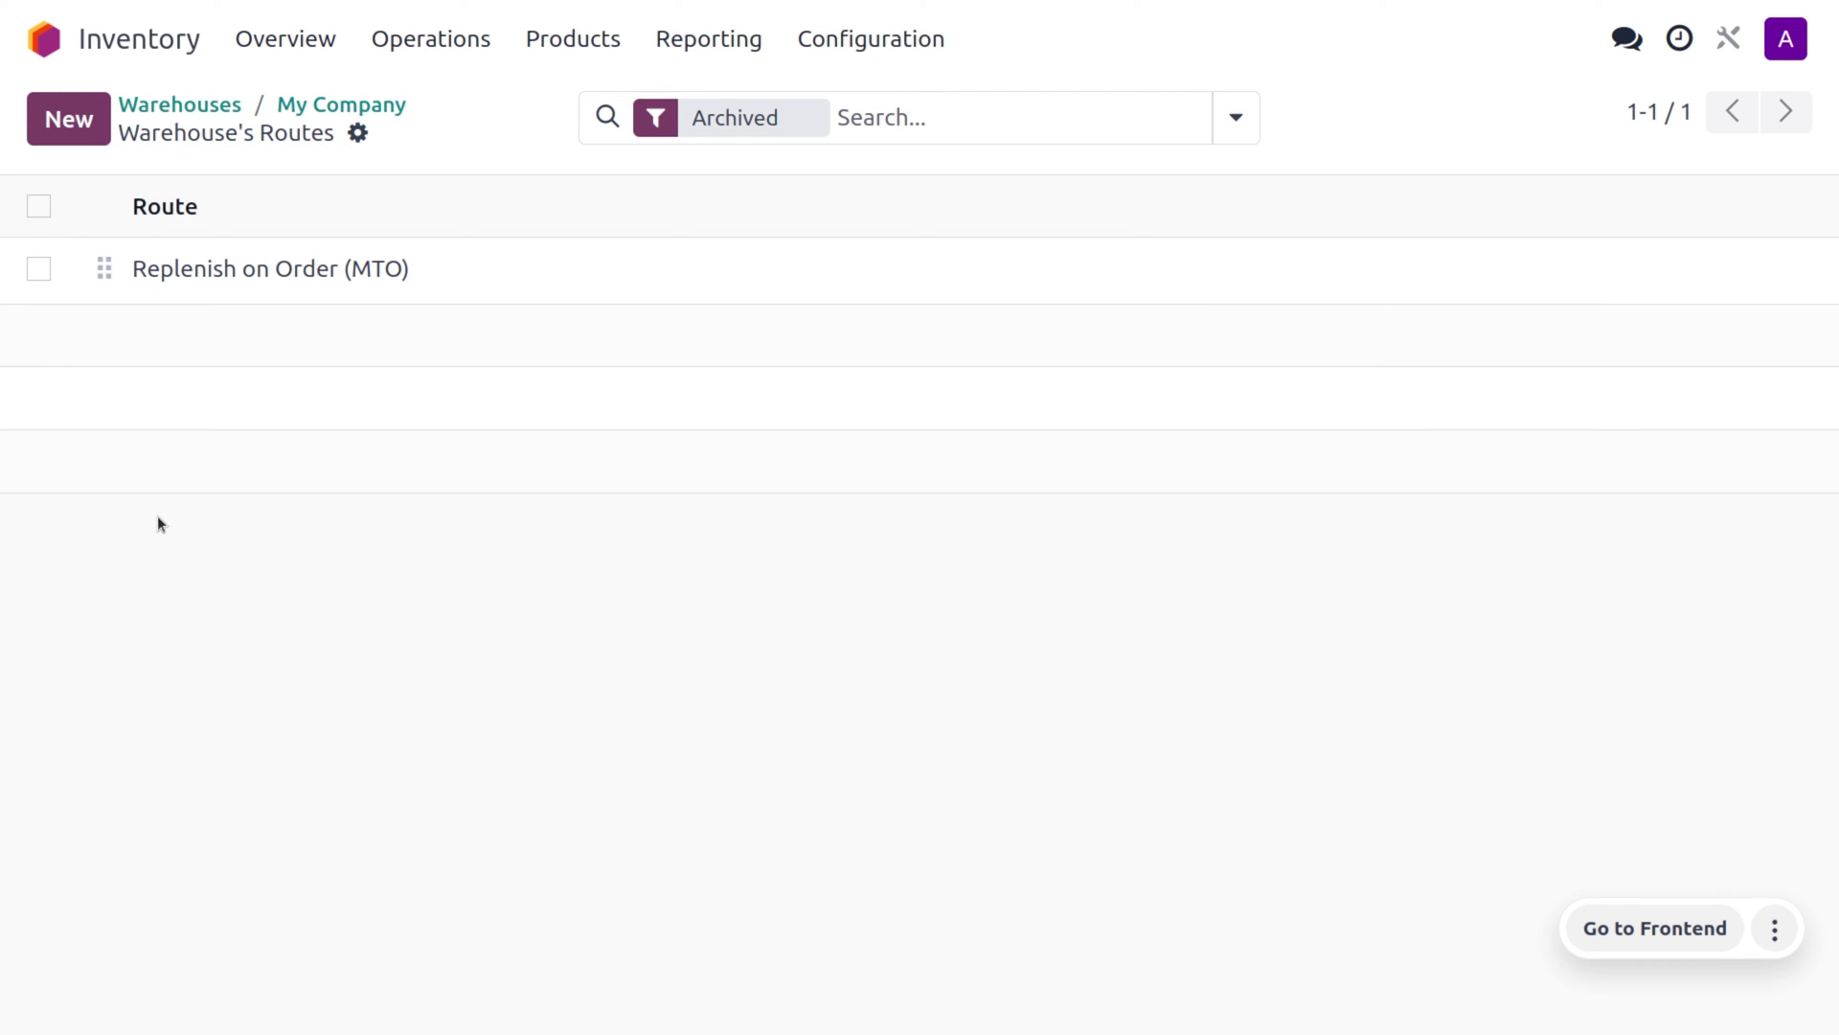
- Unarchive the Replenish on Order (MTO) route from the filtered list
click(39, 271)
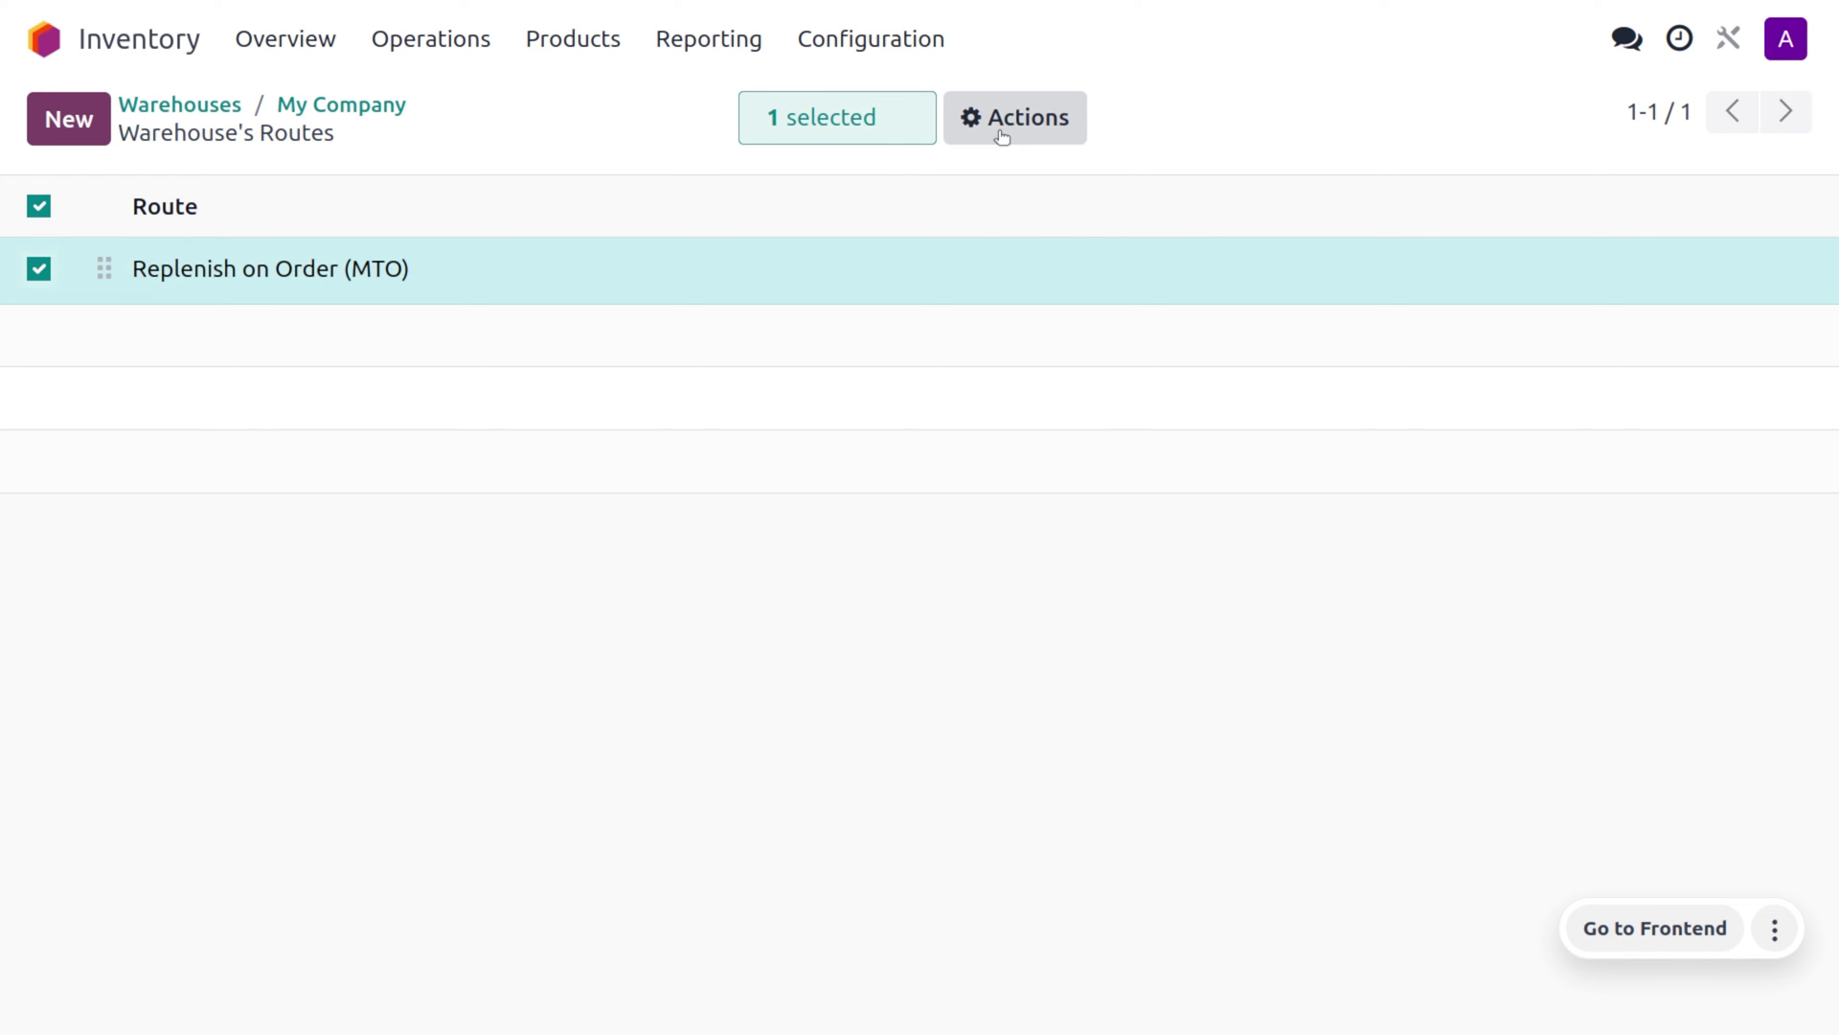
click(1054, 120)
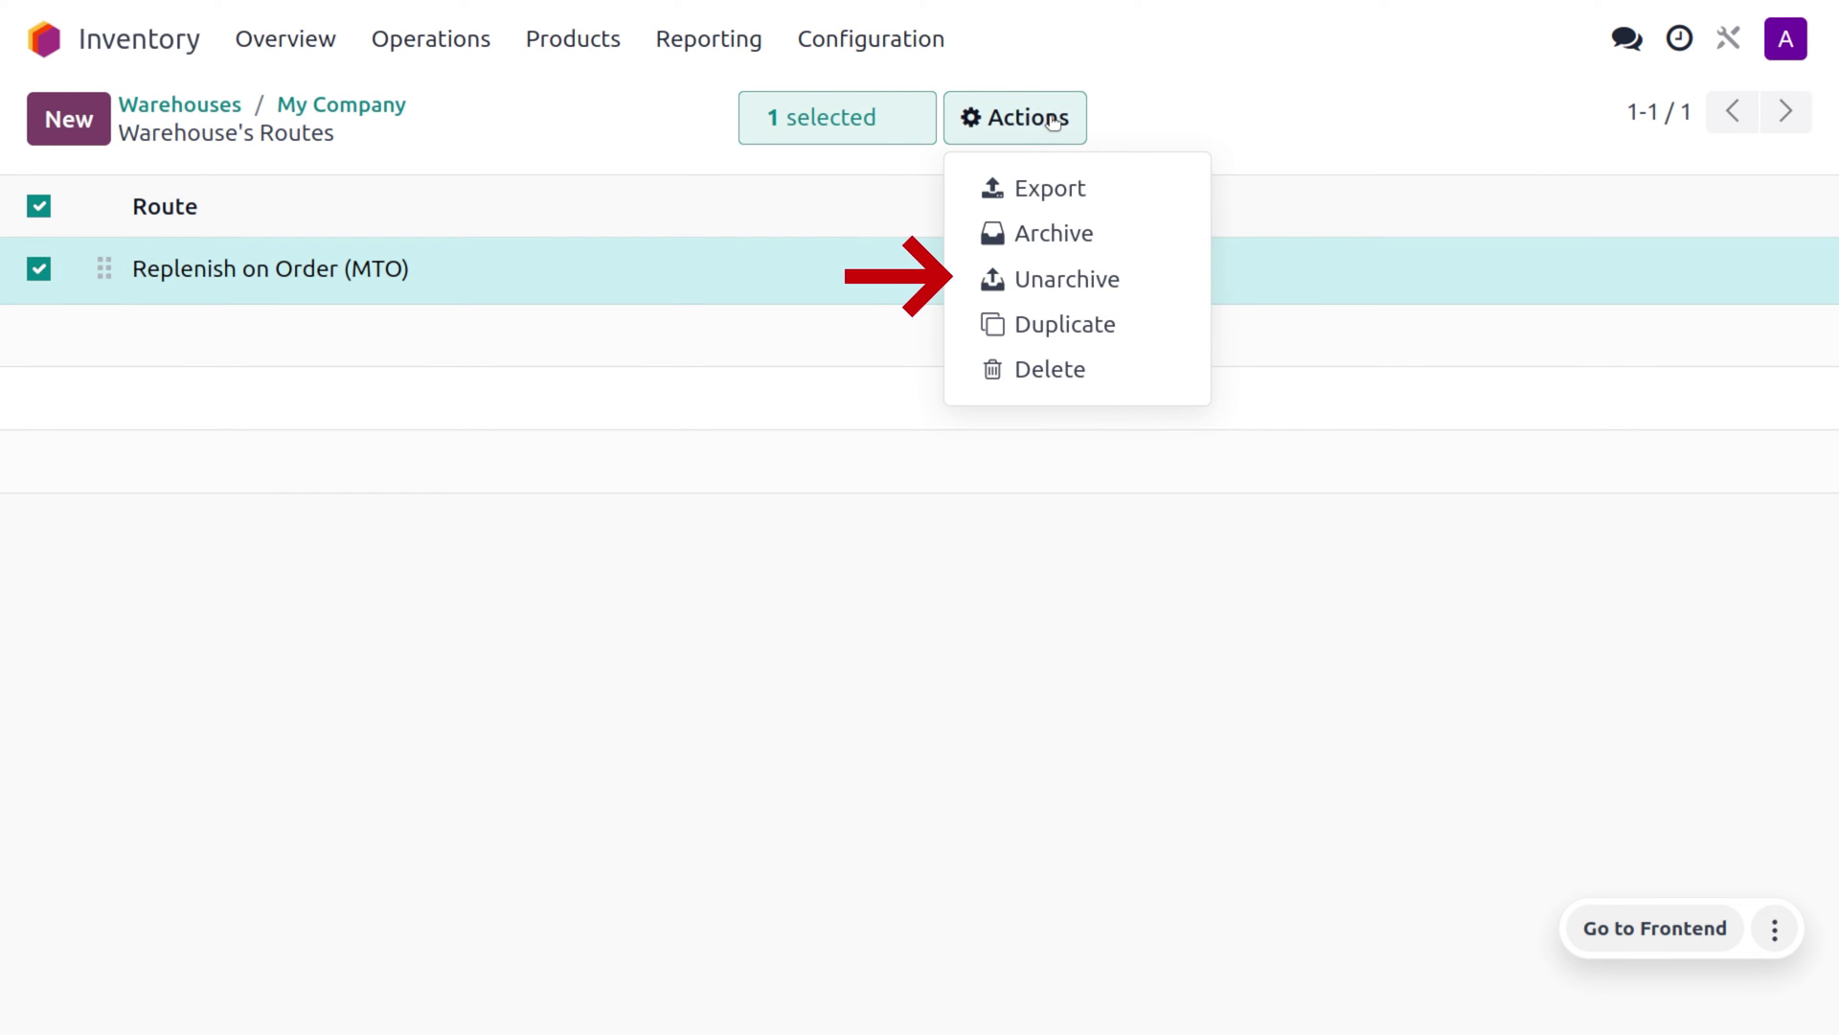
click(1099, 278)
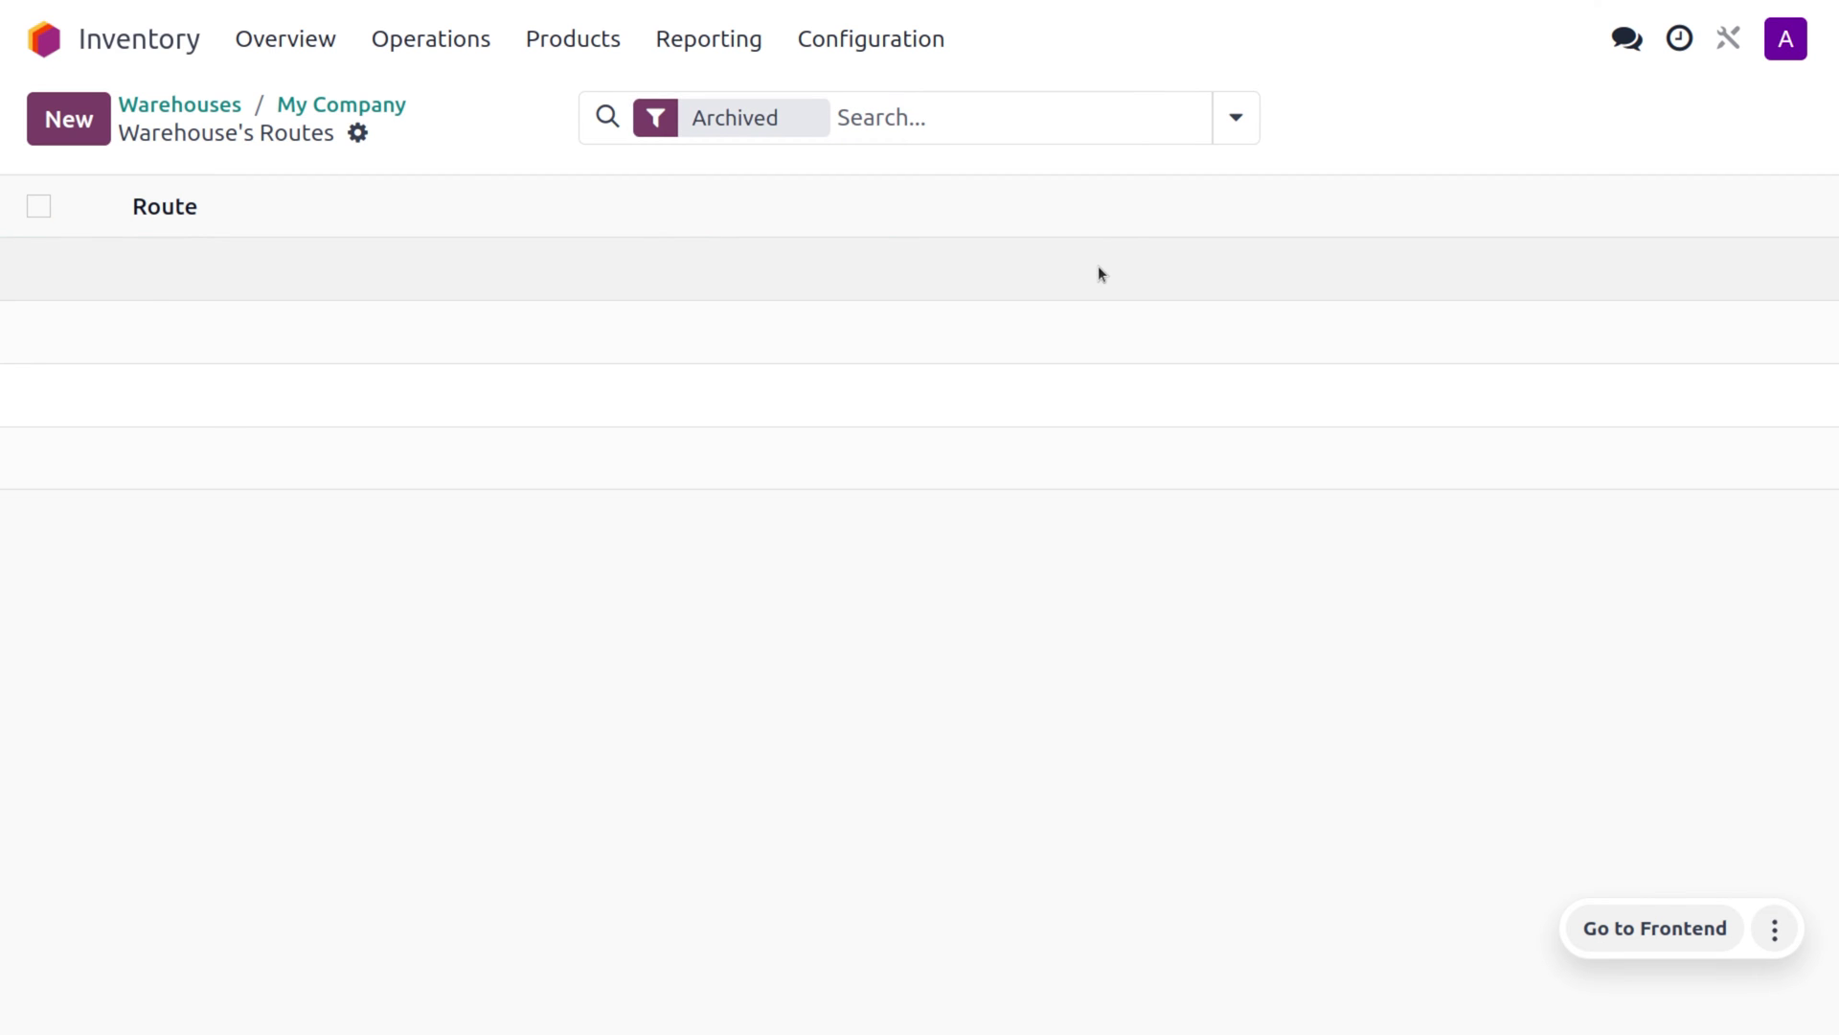
- Open the Wooden Table product and review its inventory routes
click(551, 52)
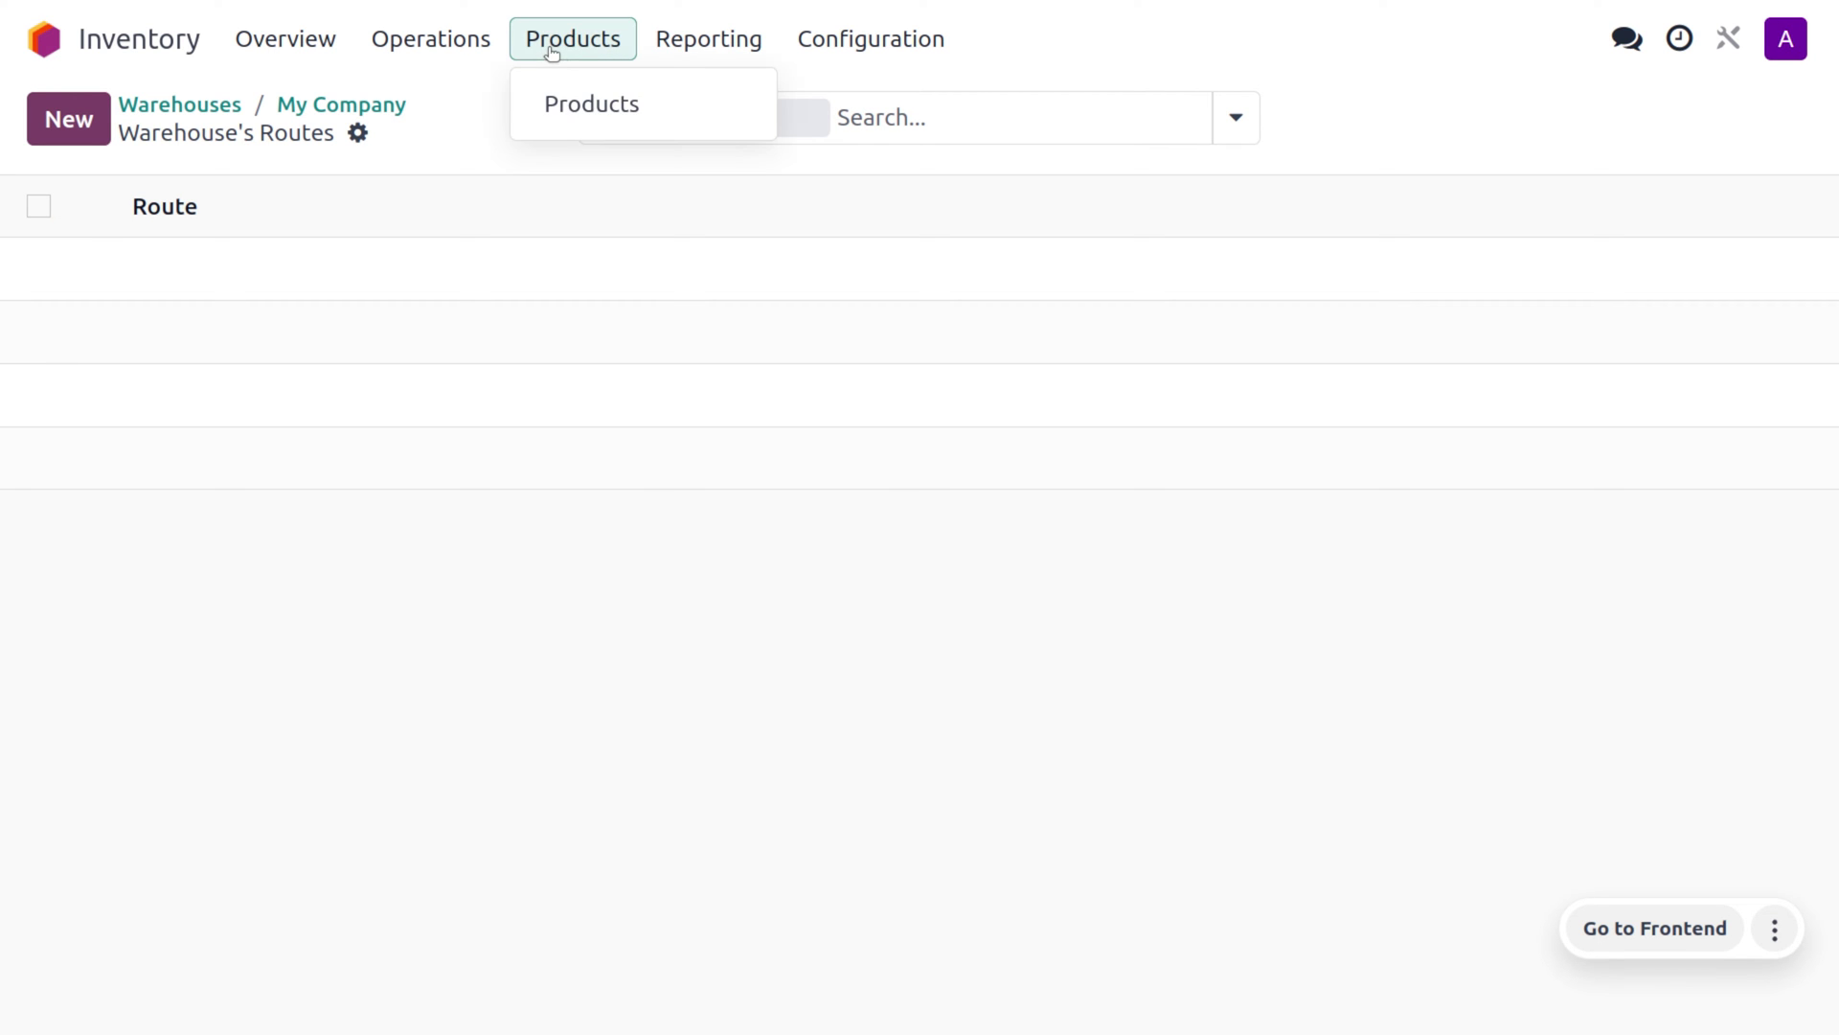
click(587, 104)
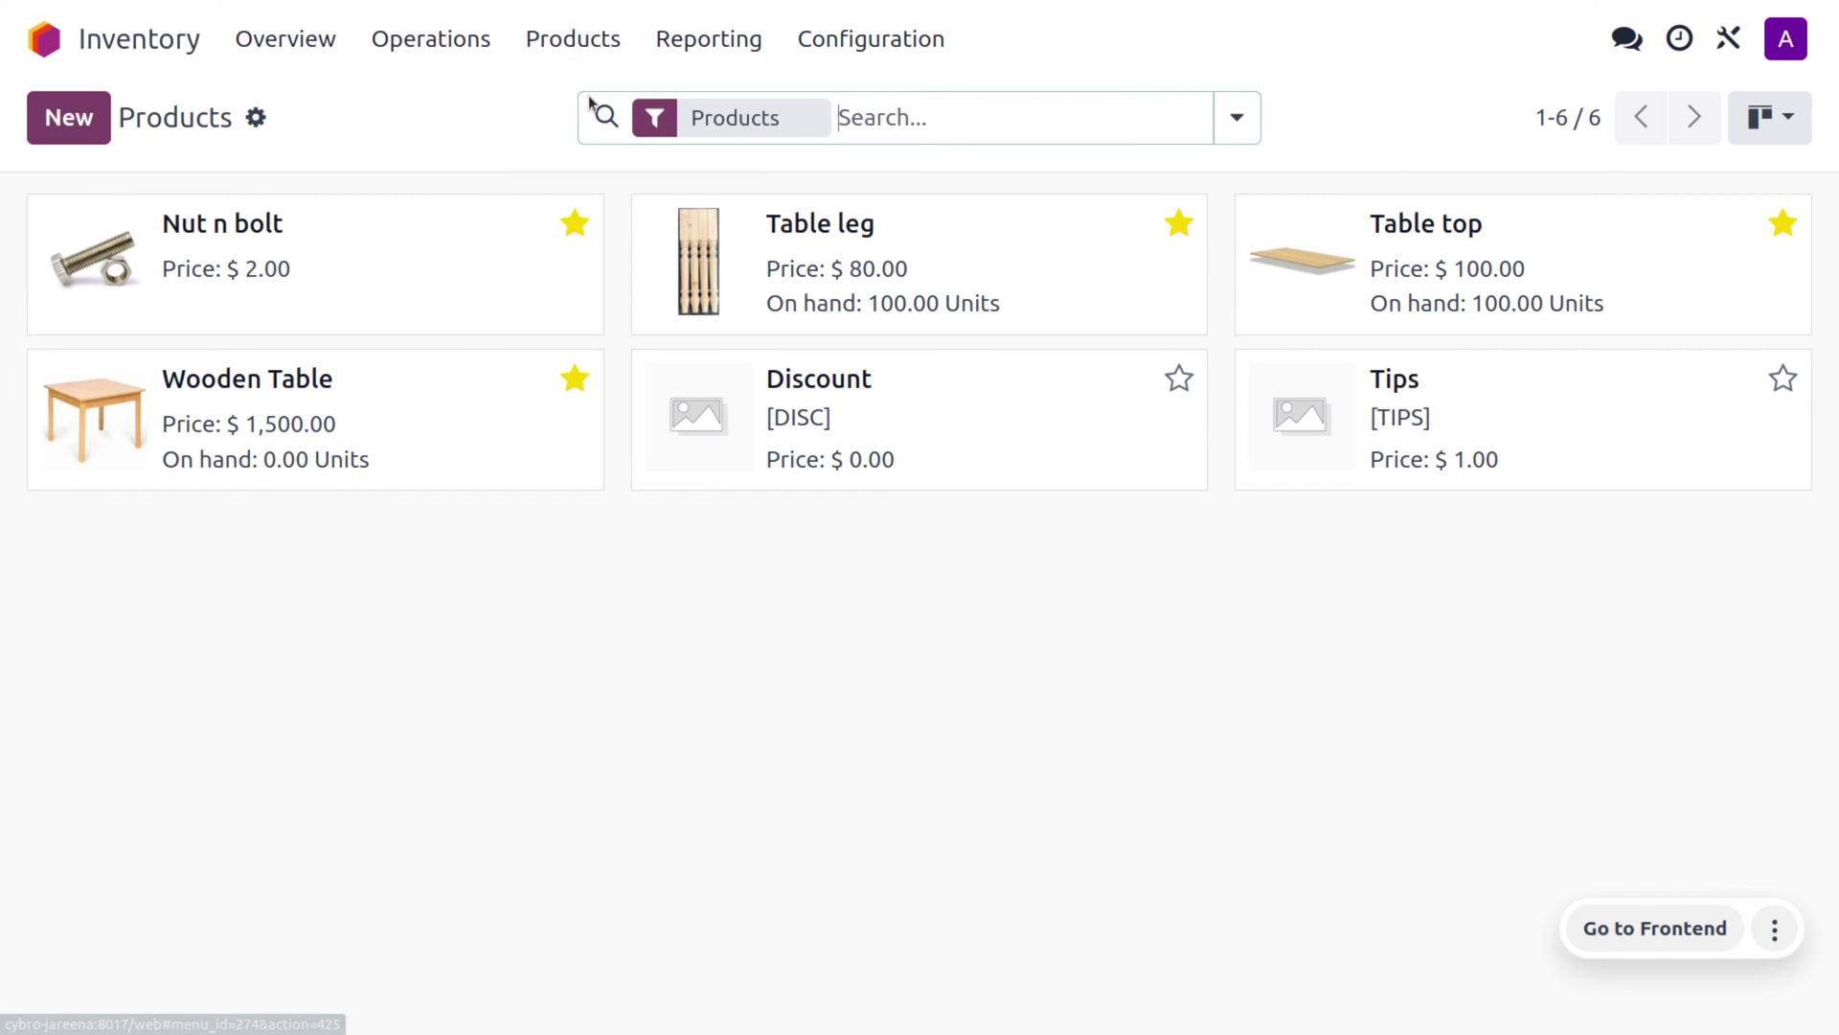
click(369, 388)
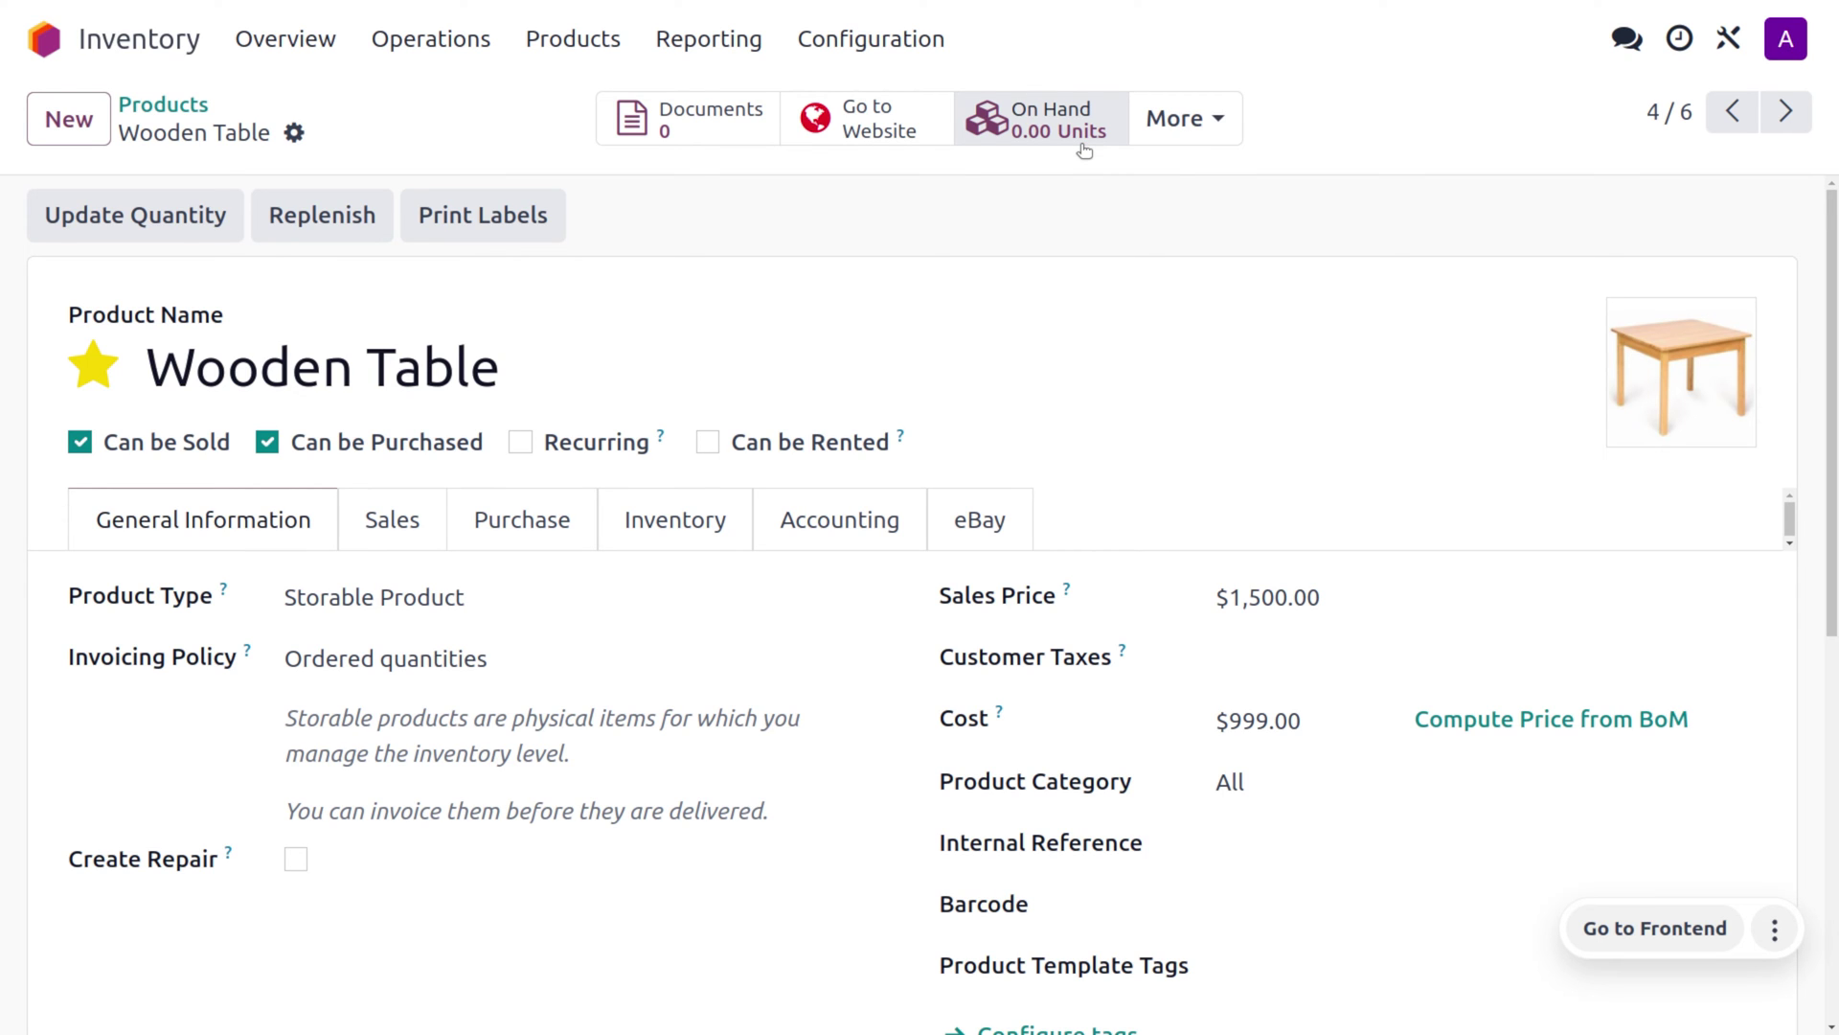
click(686, 538)
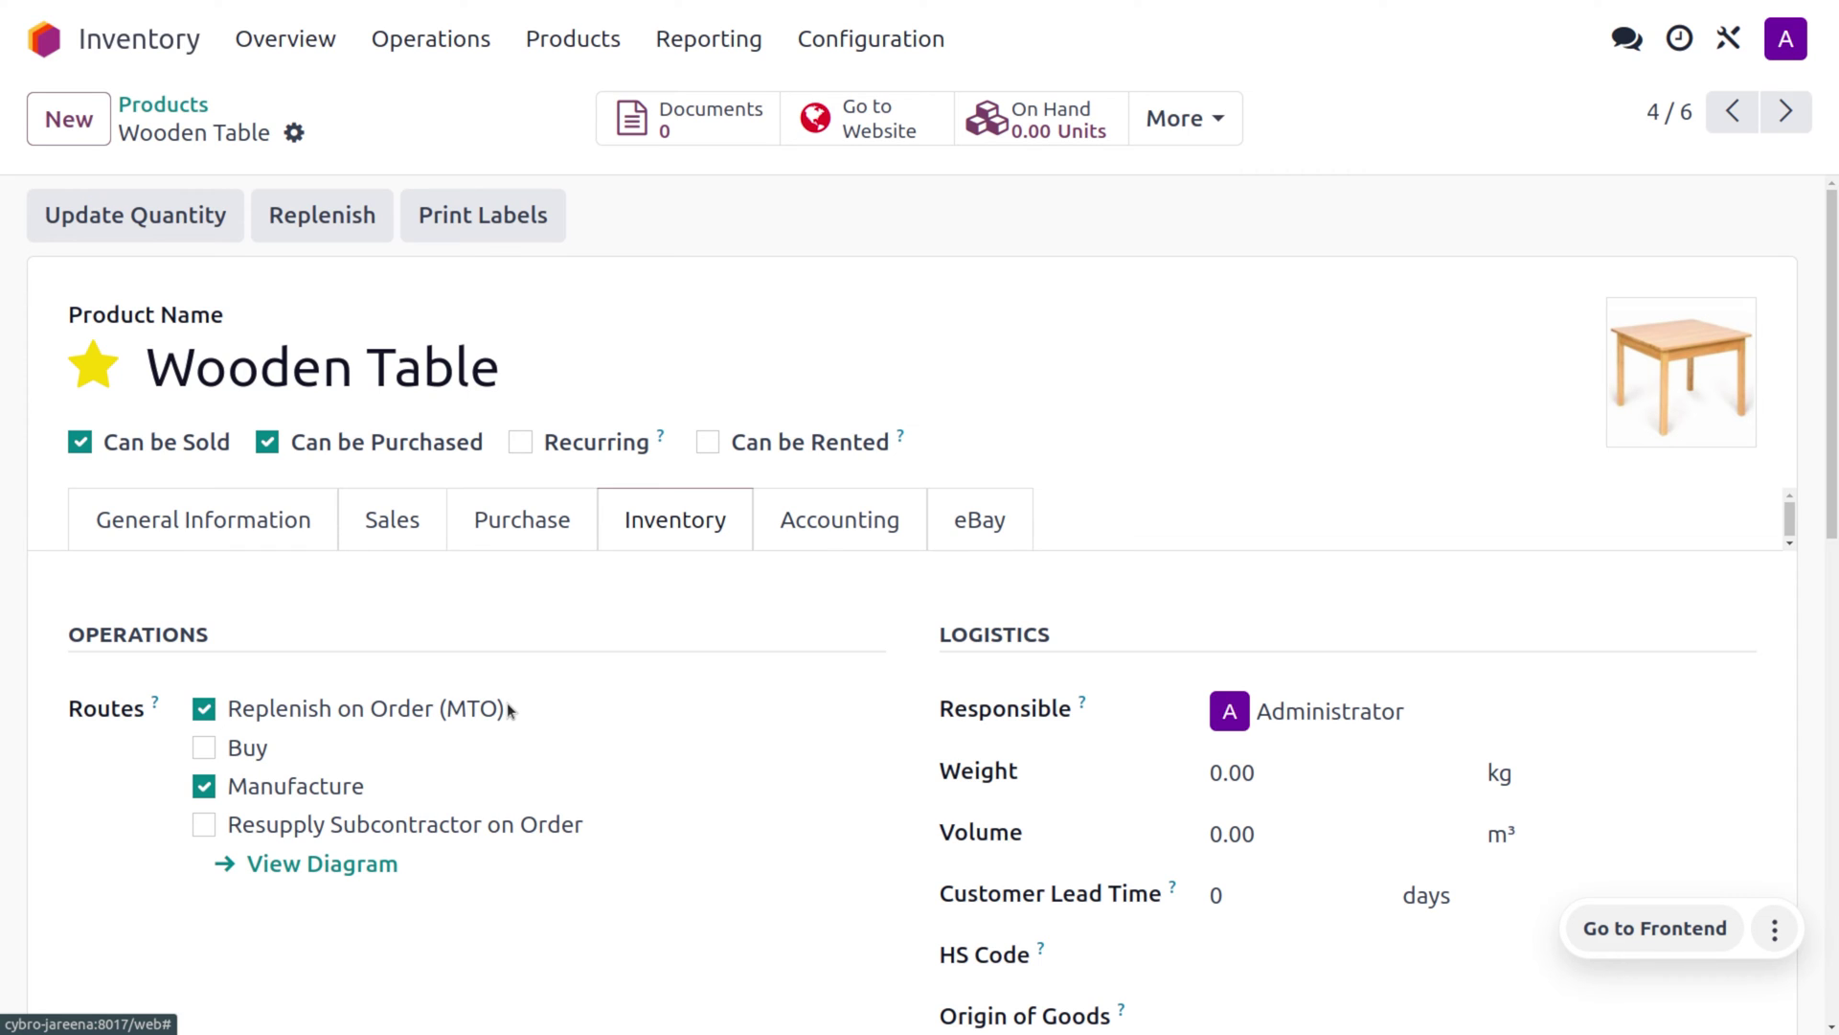
- Open the Wooden Table's MTO bill of materials and review its components
click(1198, 101)
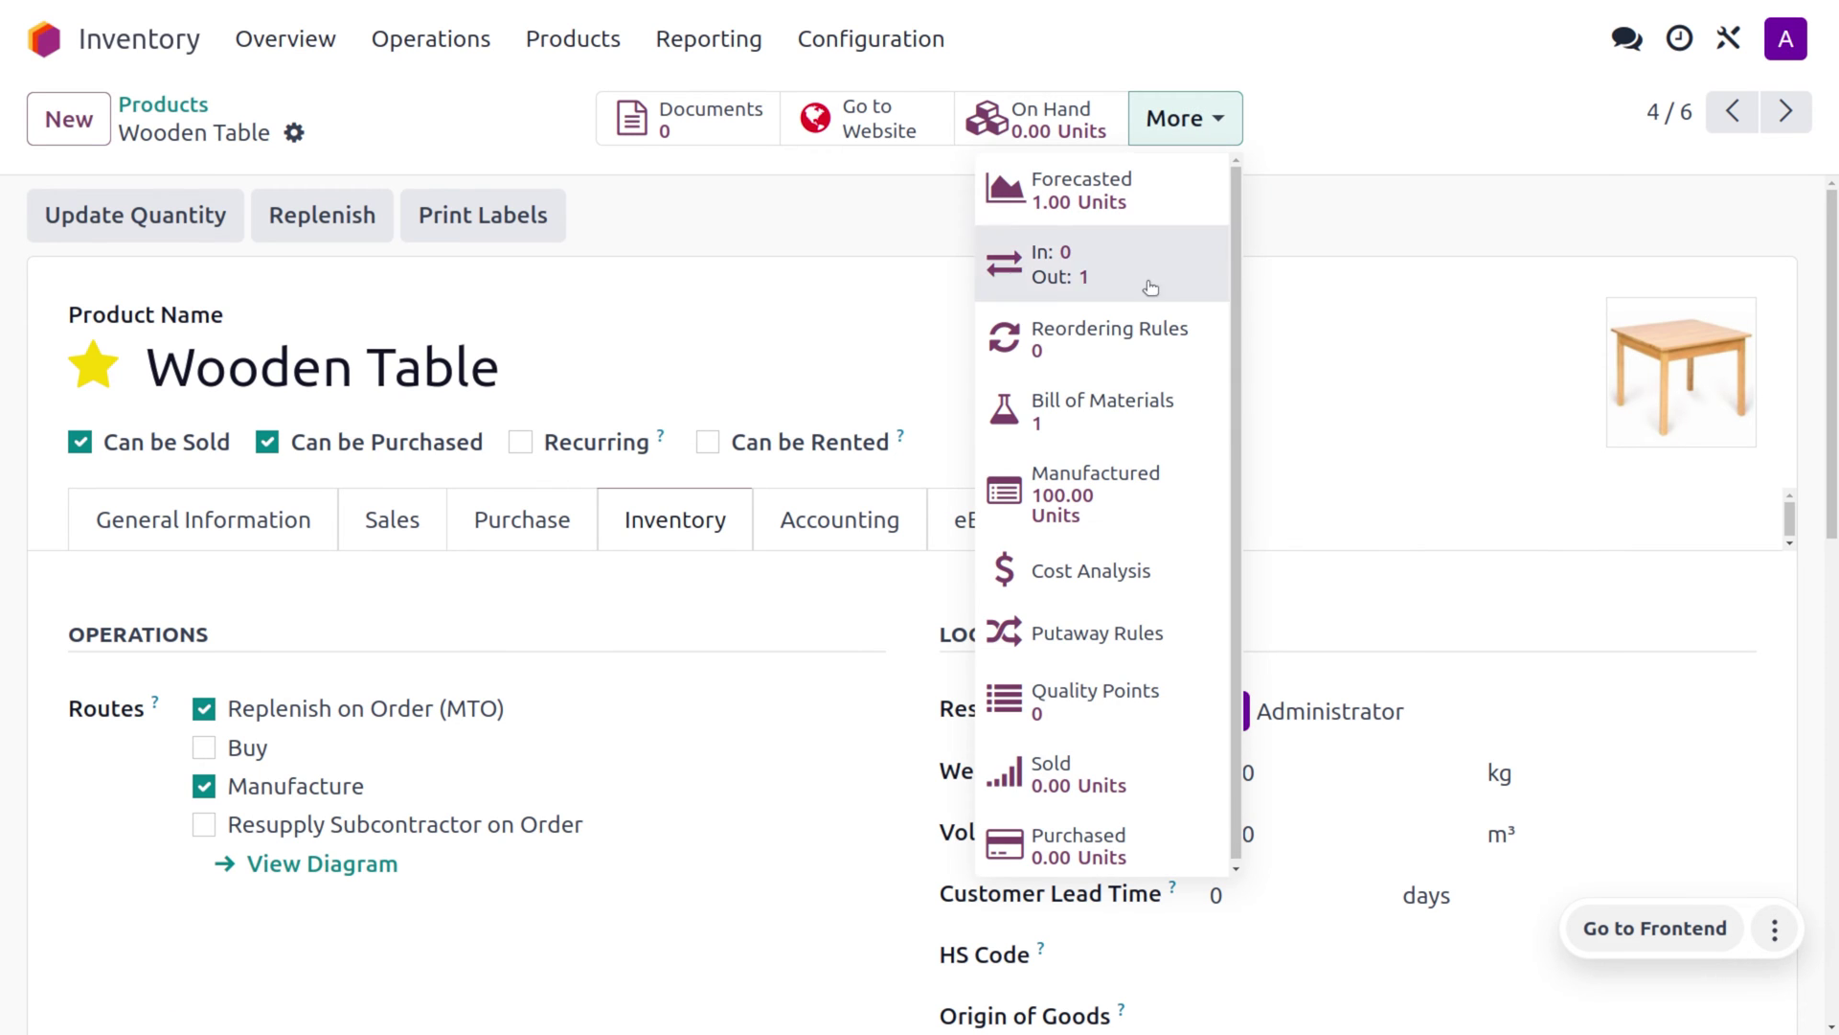
click(1135, 434)
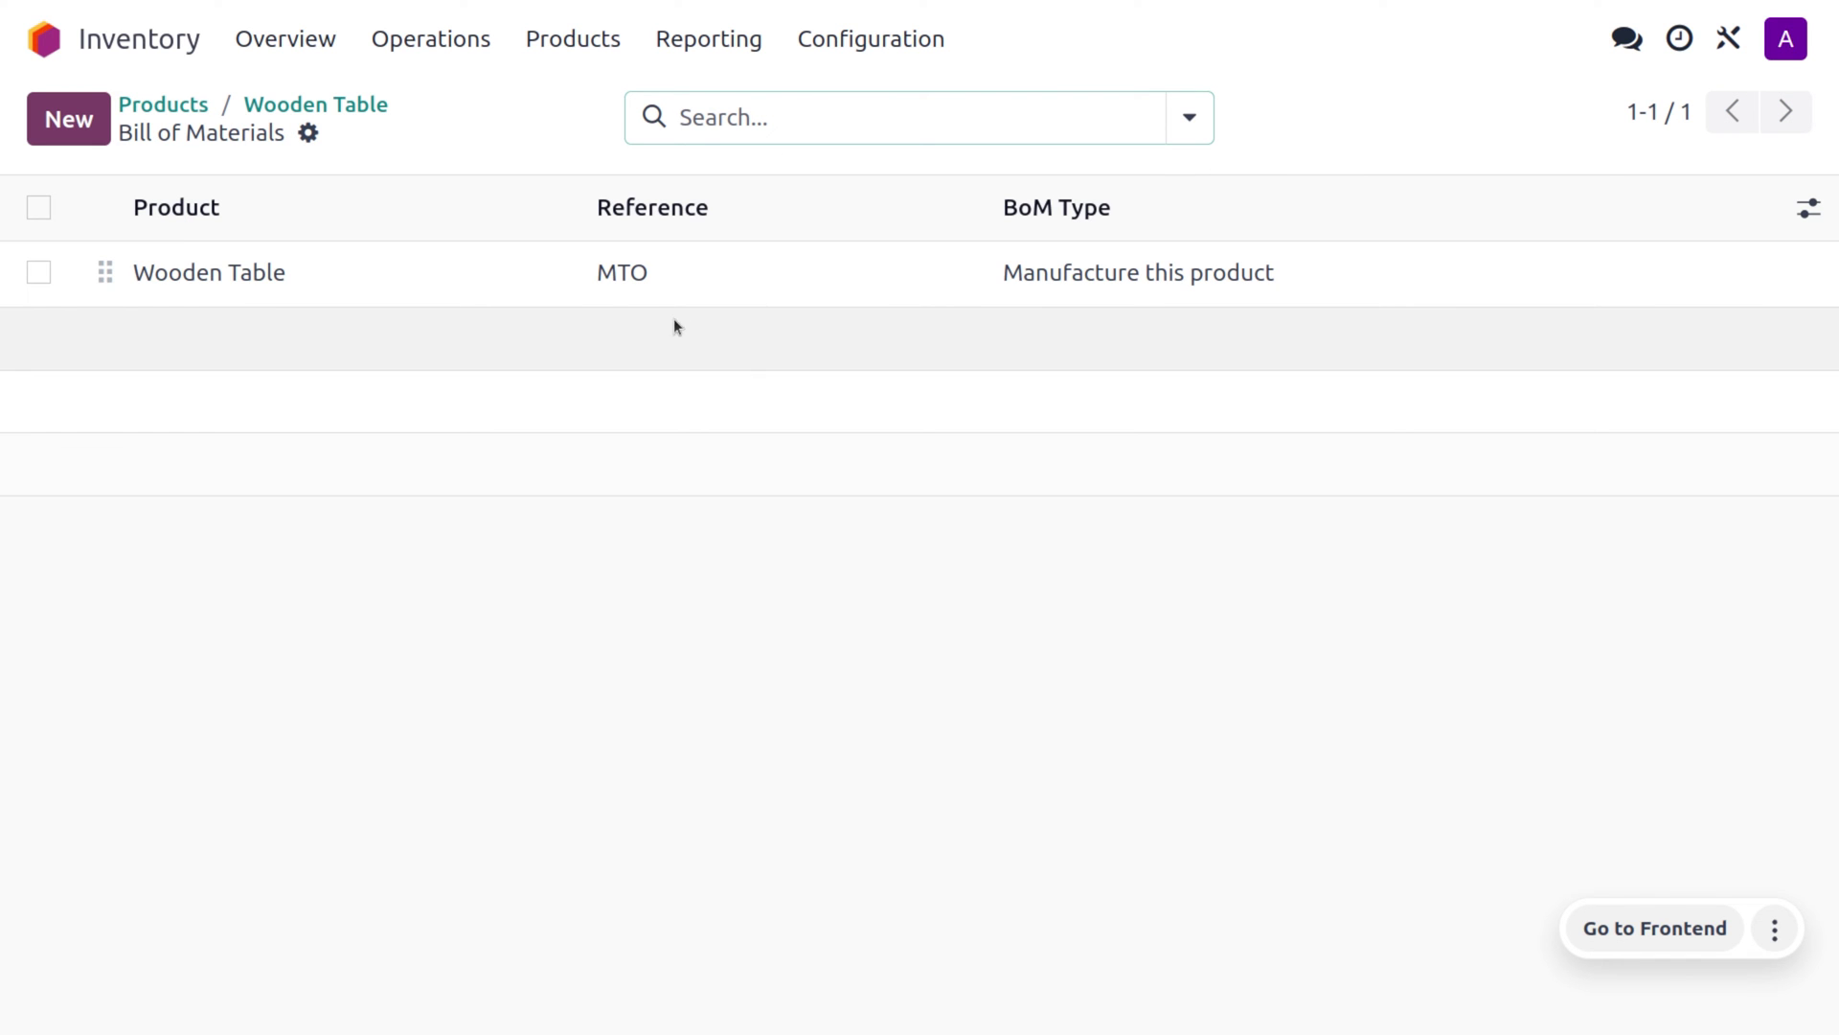
click(550, 273)
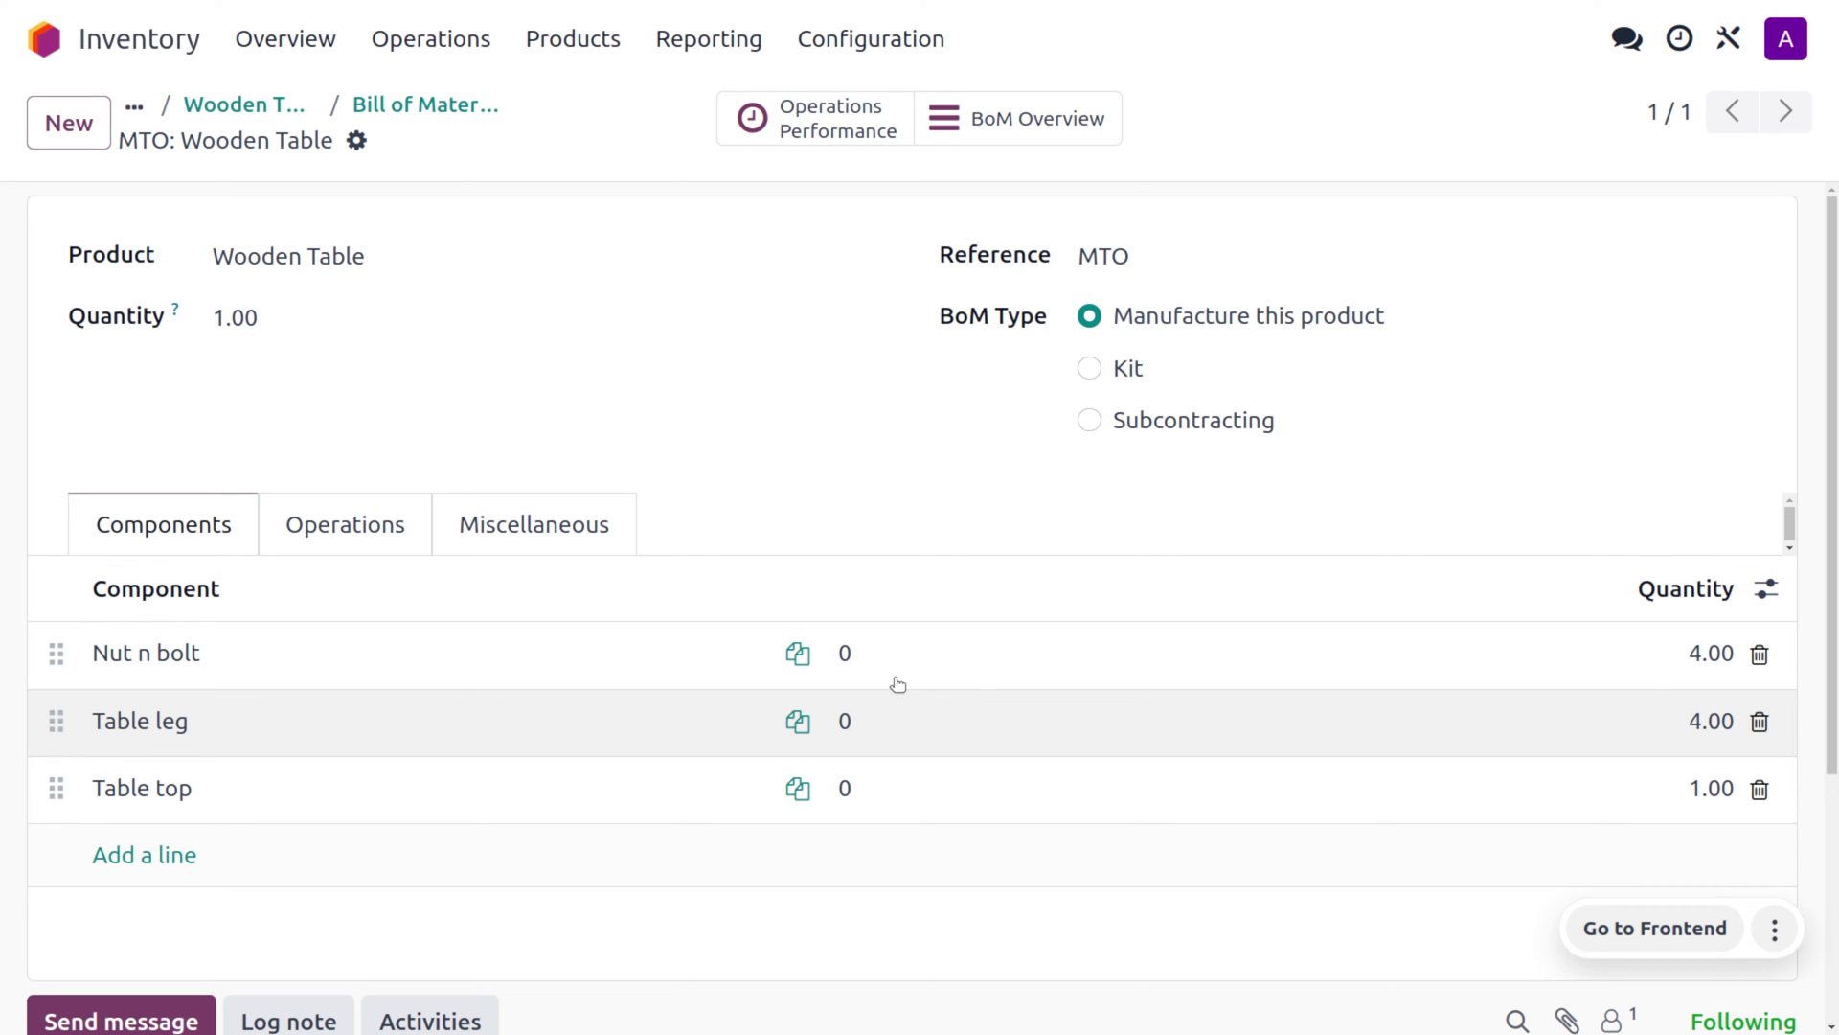
- Review the details of the Cutting and Assembling operations in the Wooden Table's bill of materials
click(379, 533)
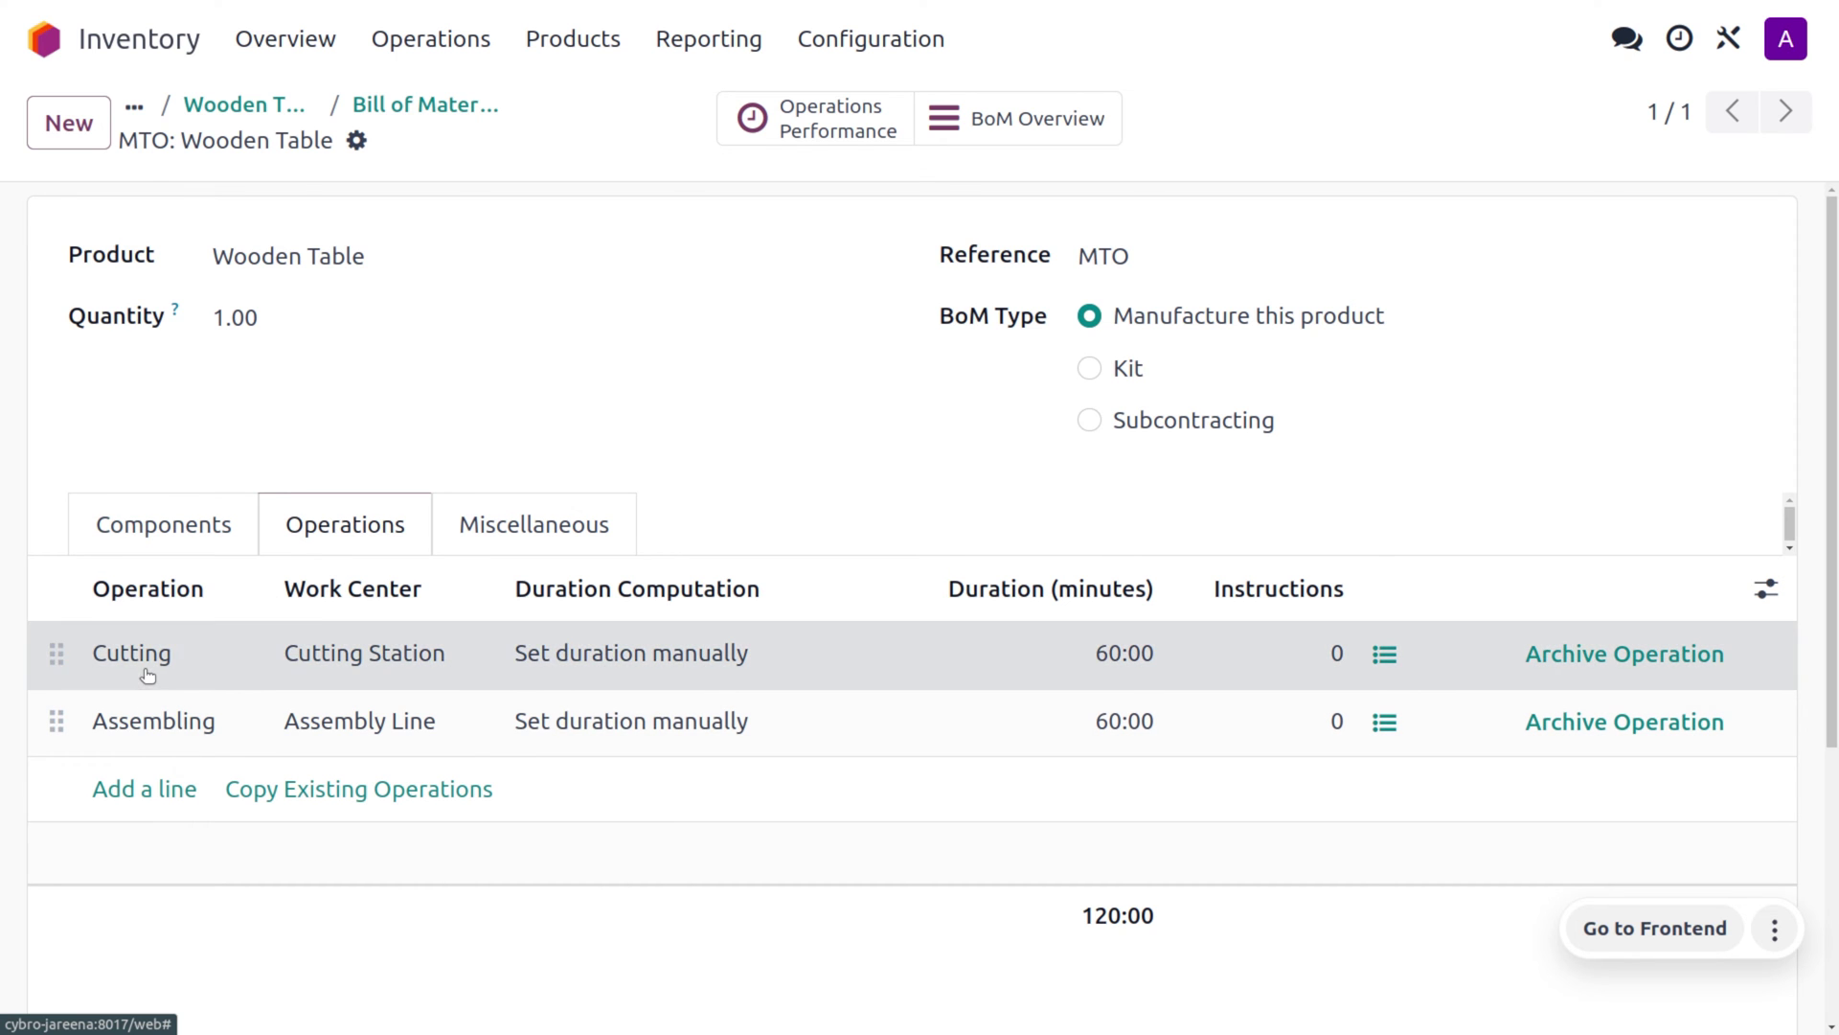
click(146, 675)
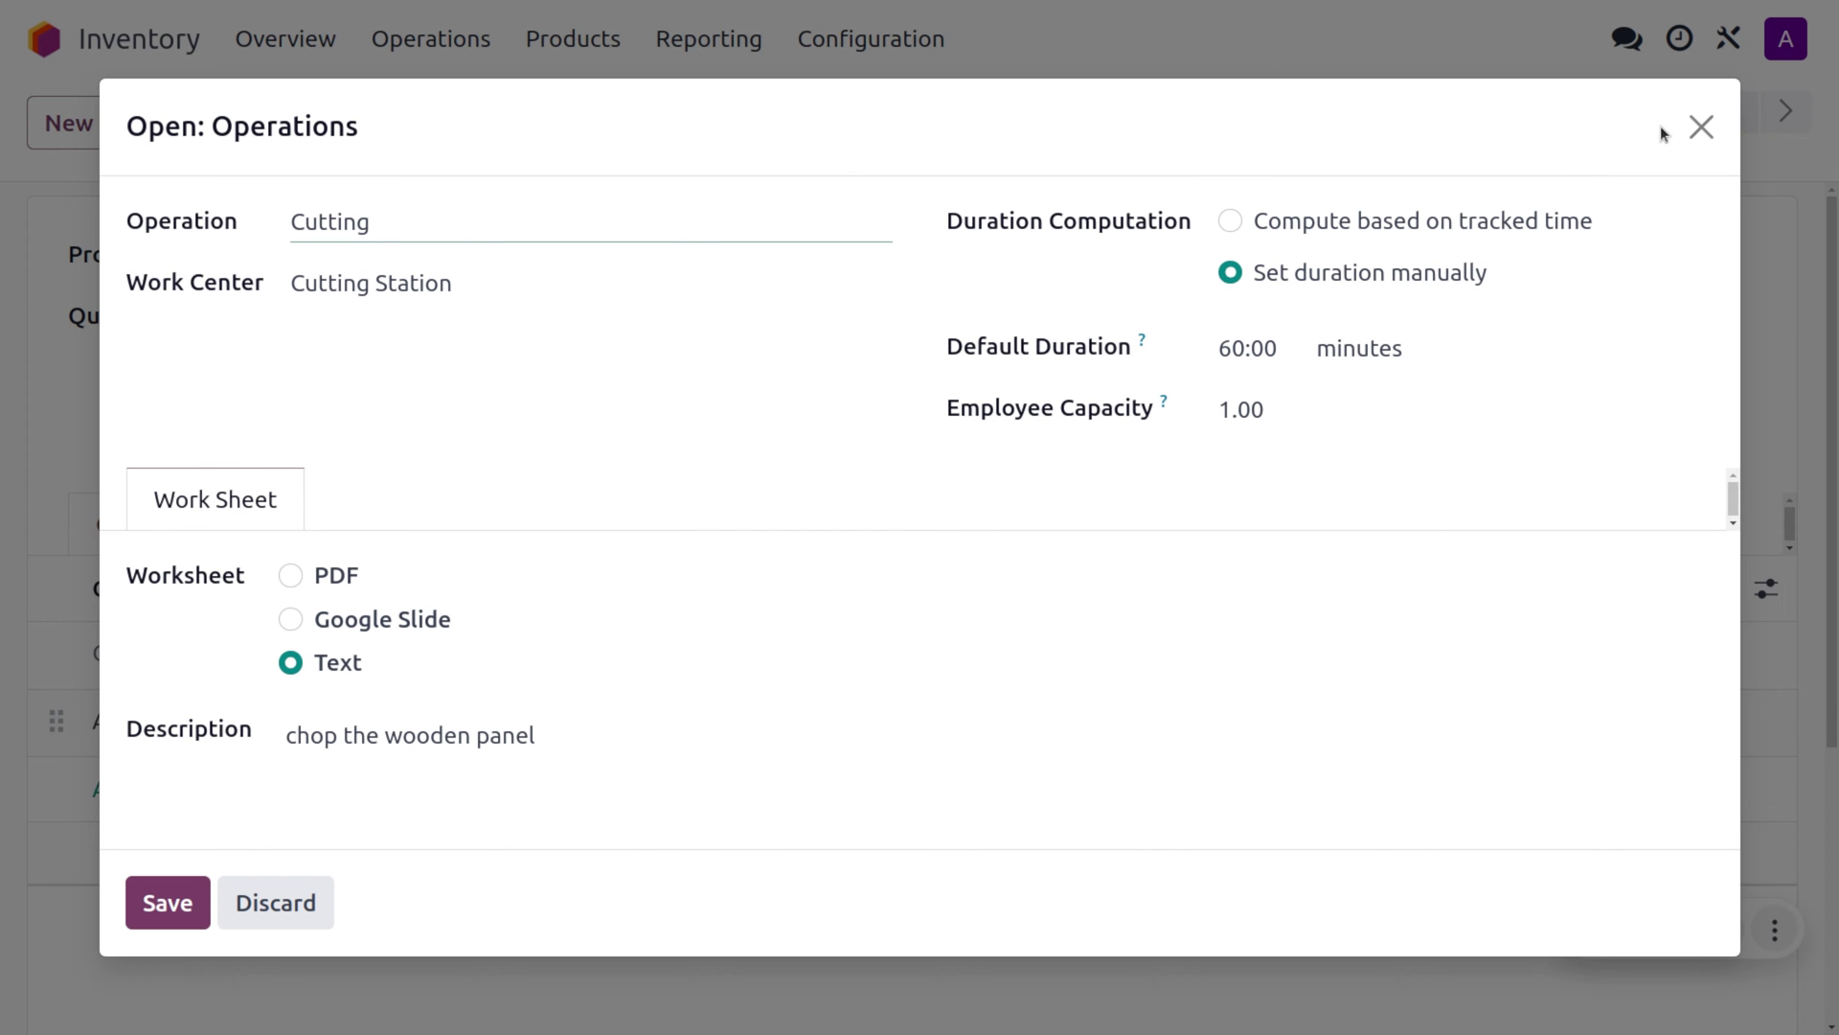
click(1696, 131)
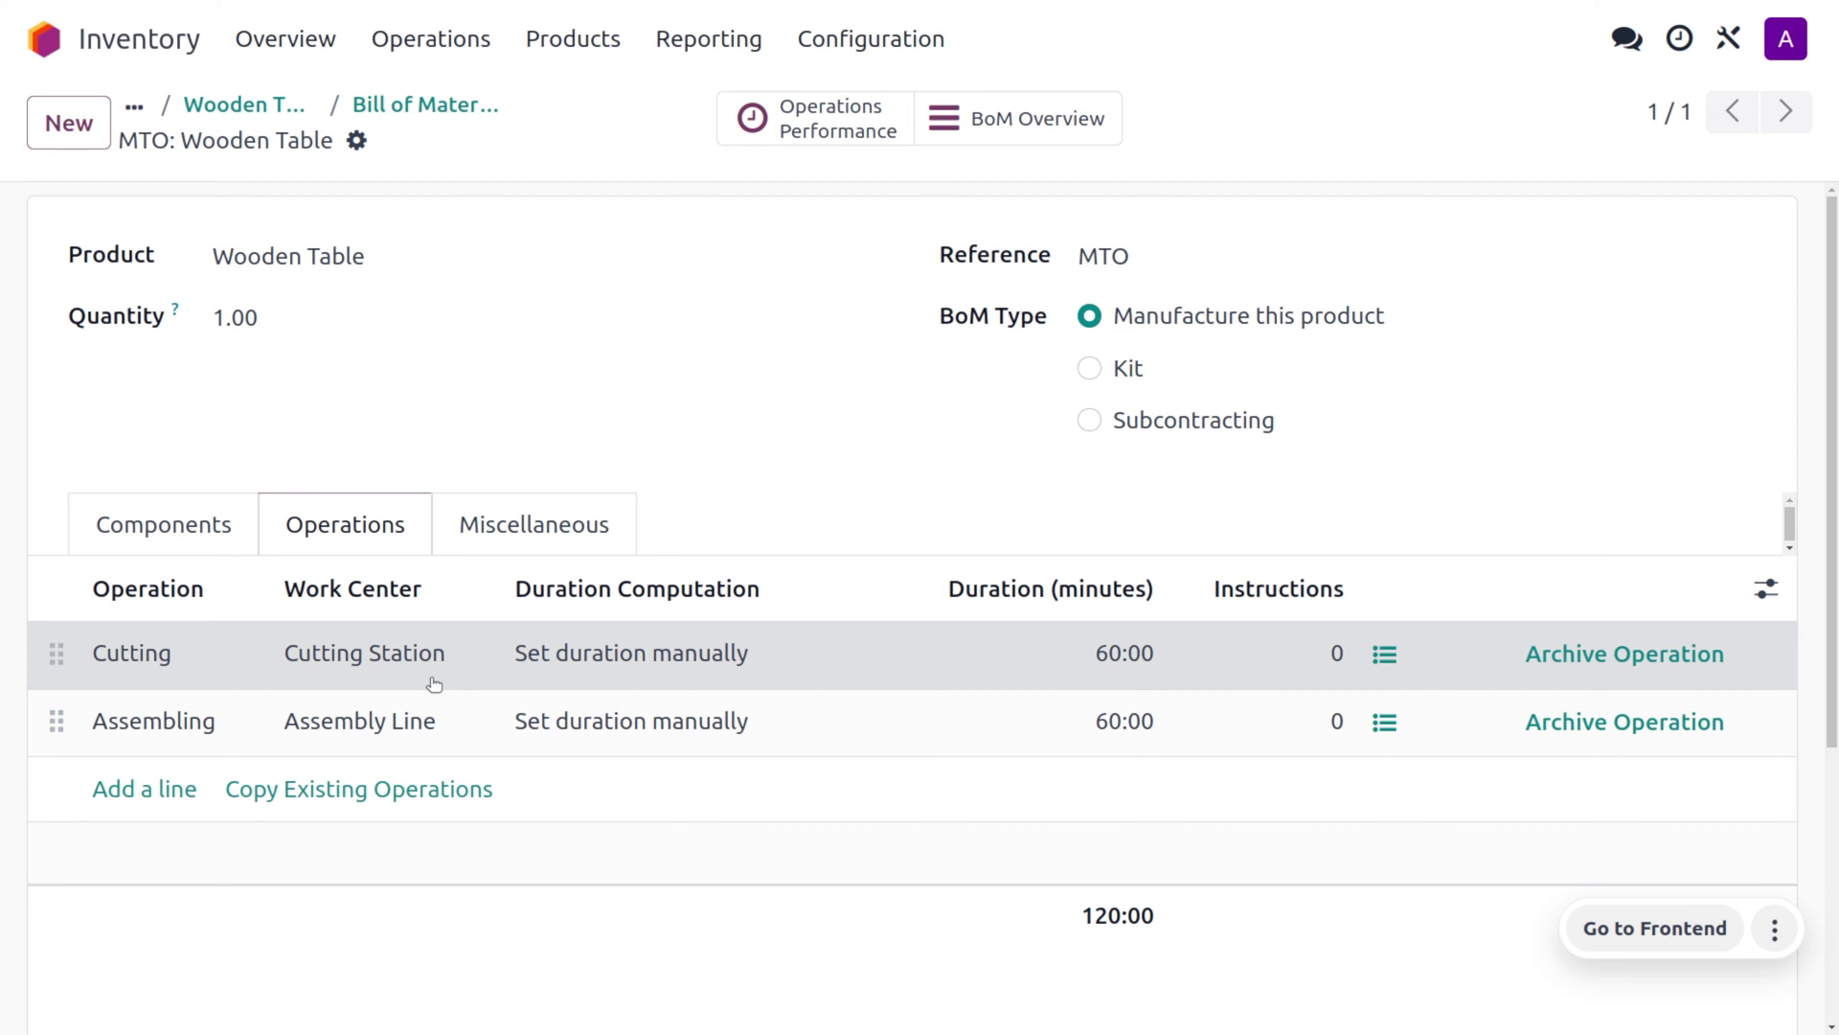
click(287, 736)
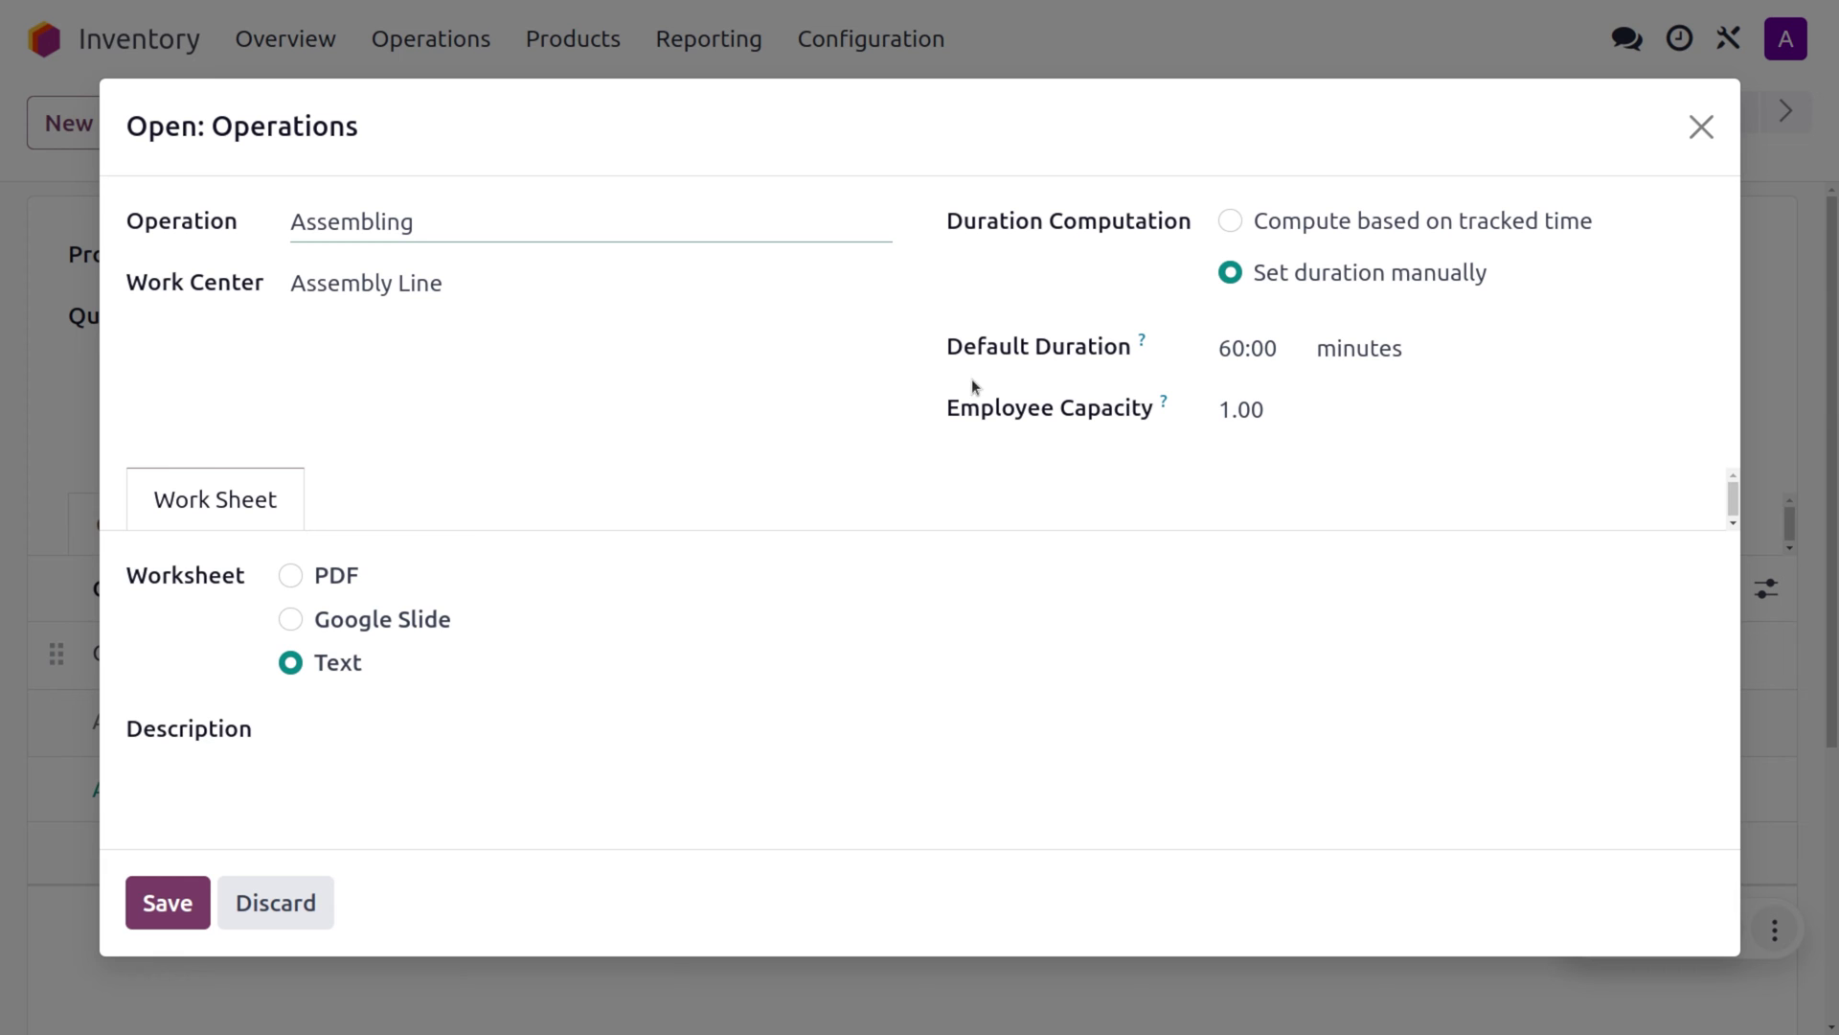
click(168, 902)
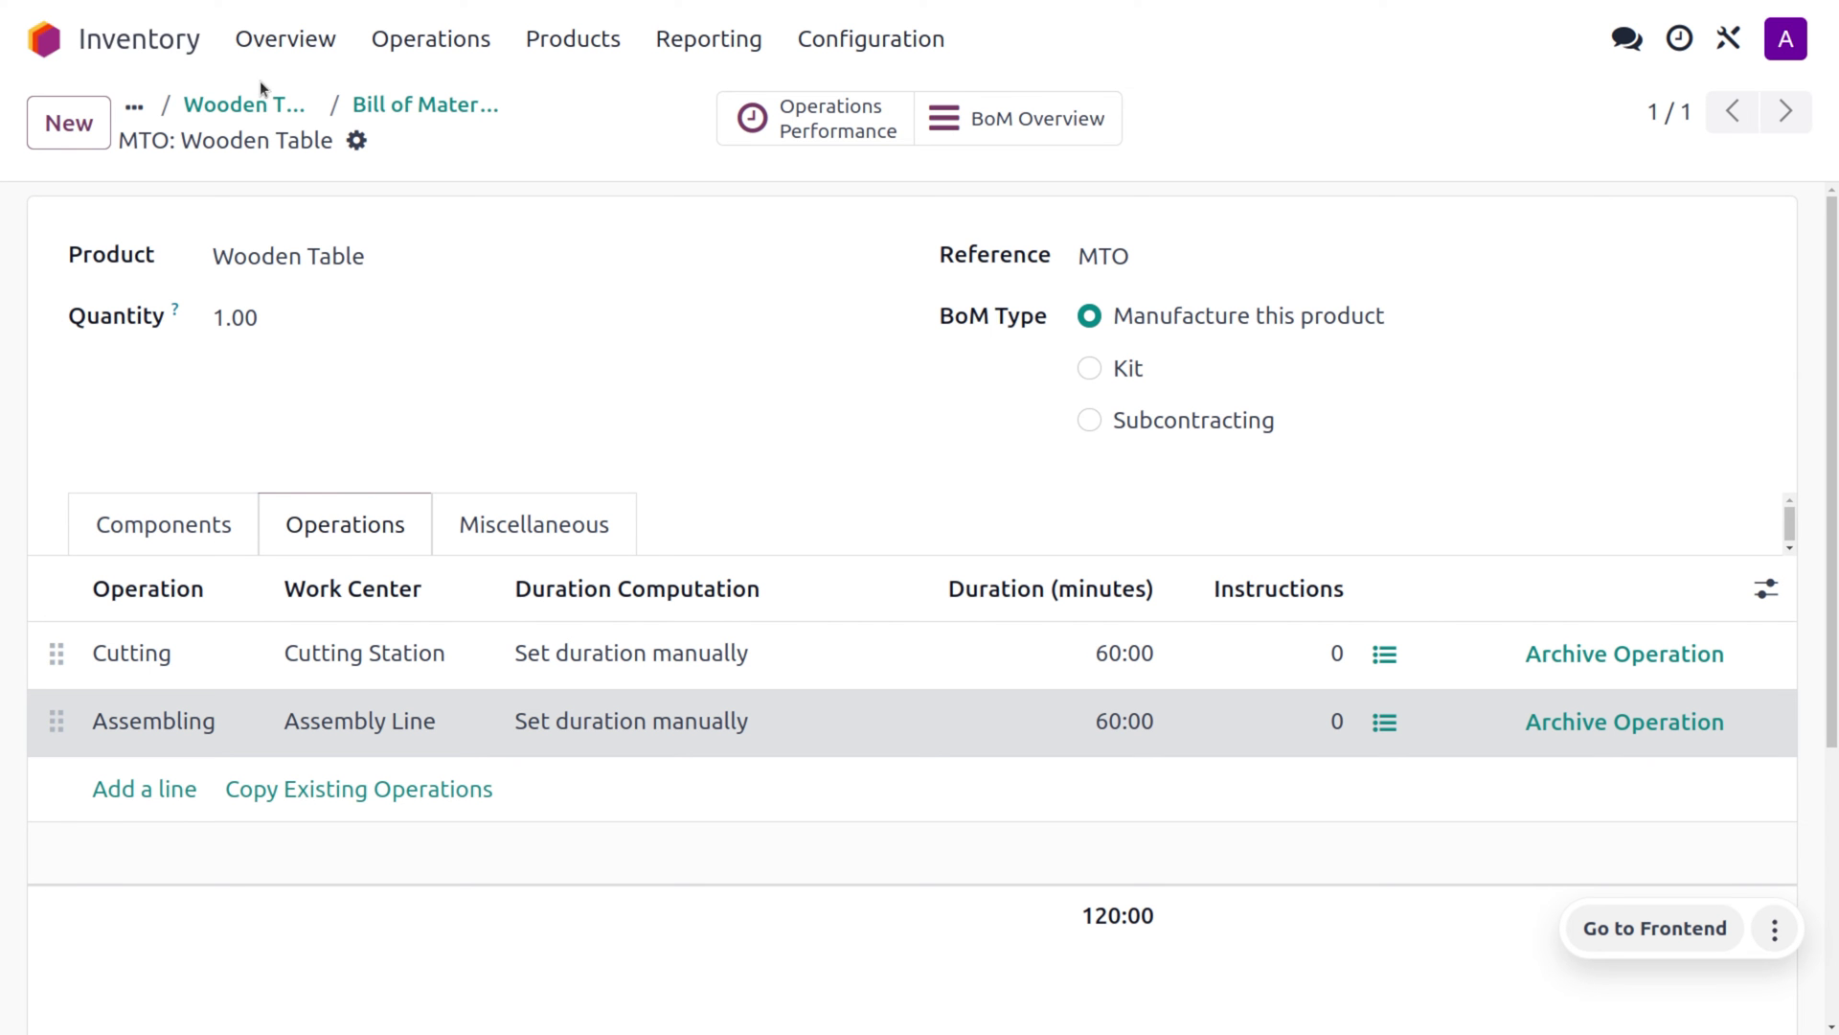
- Switch to the Sales app, start a new quotation and select the customer
click(49, 46)
text(sa)
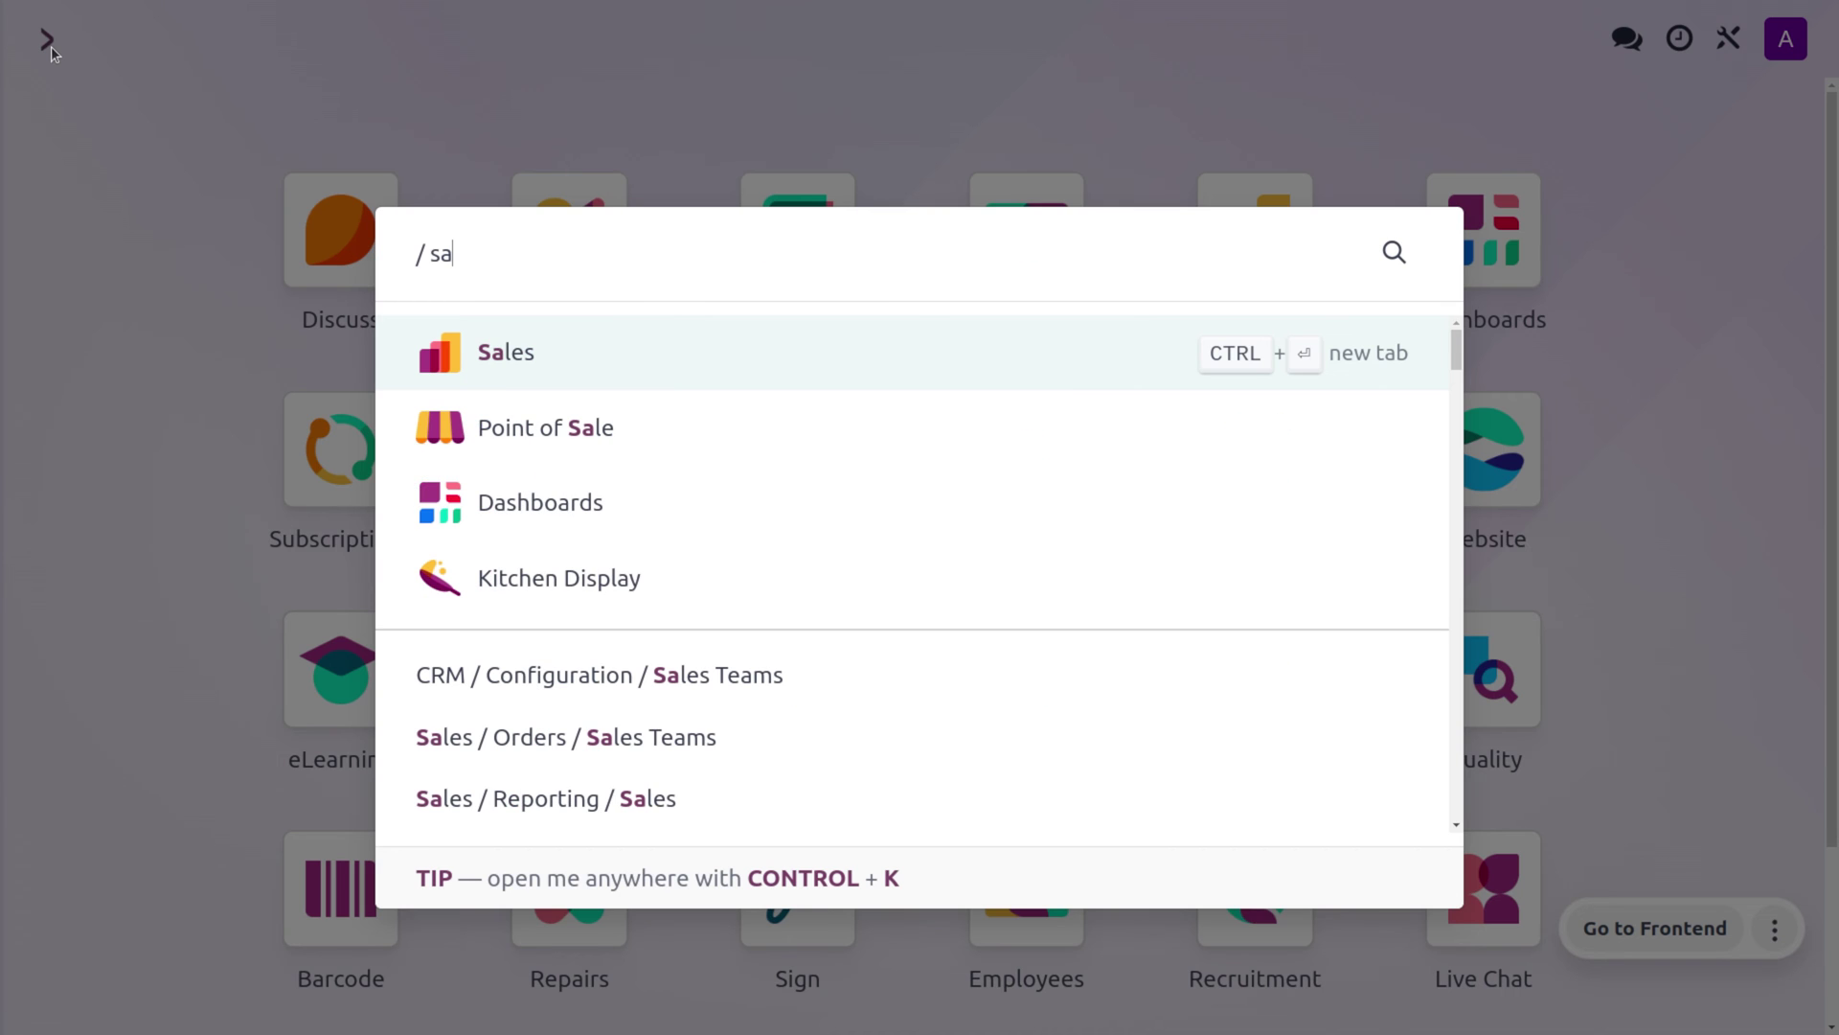
key(Return)
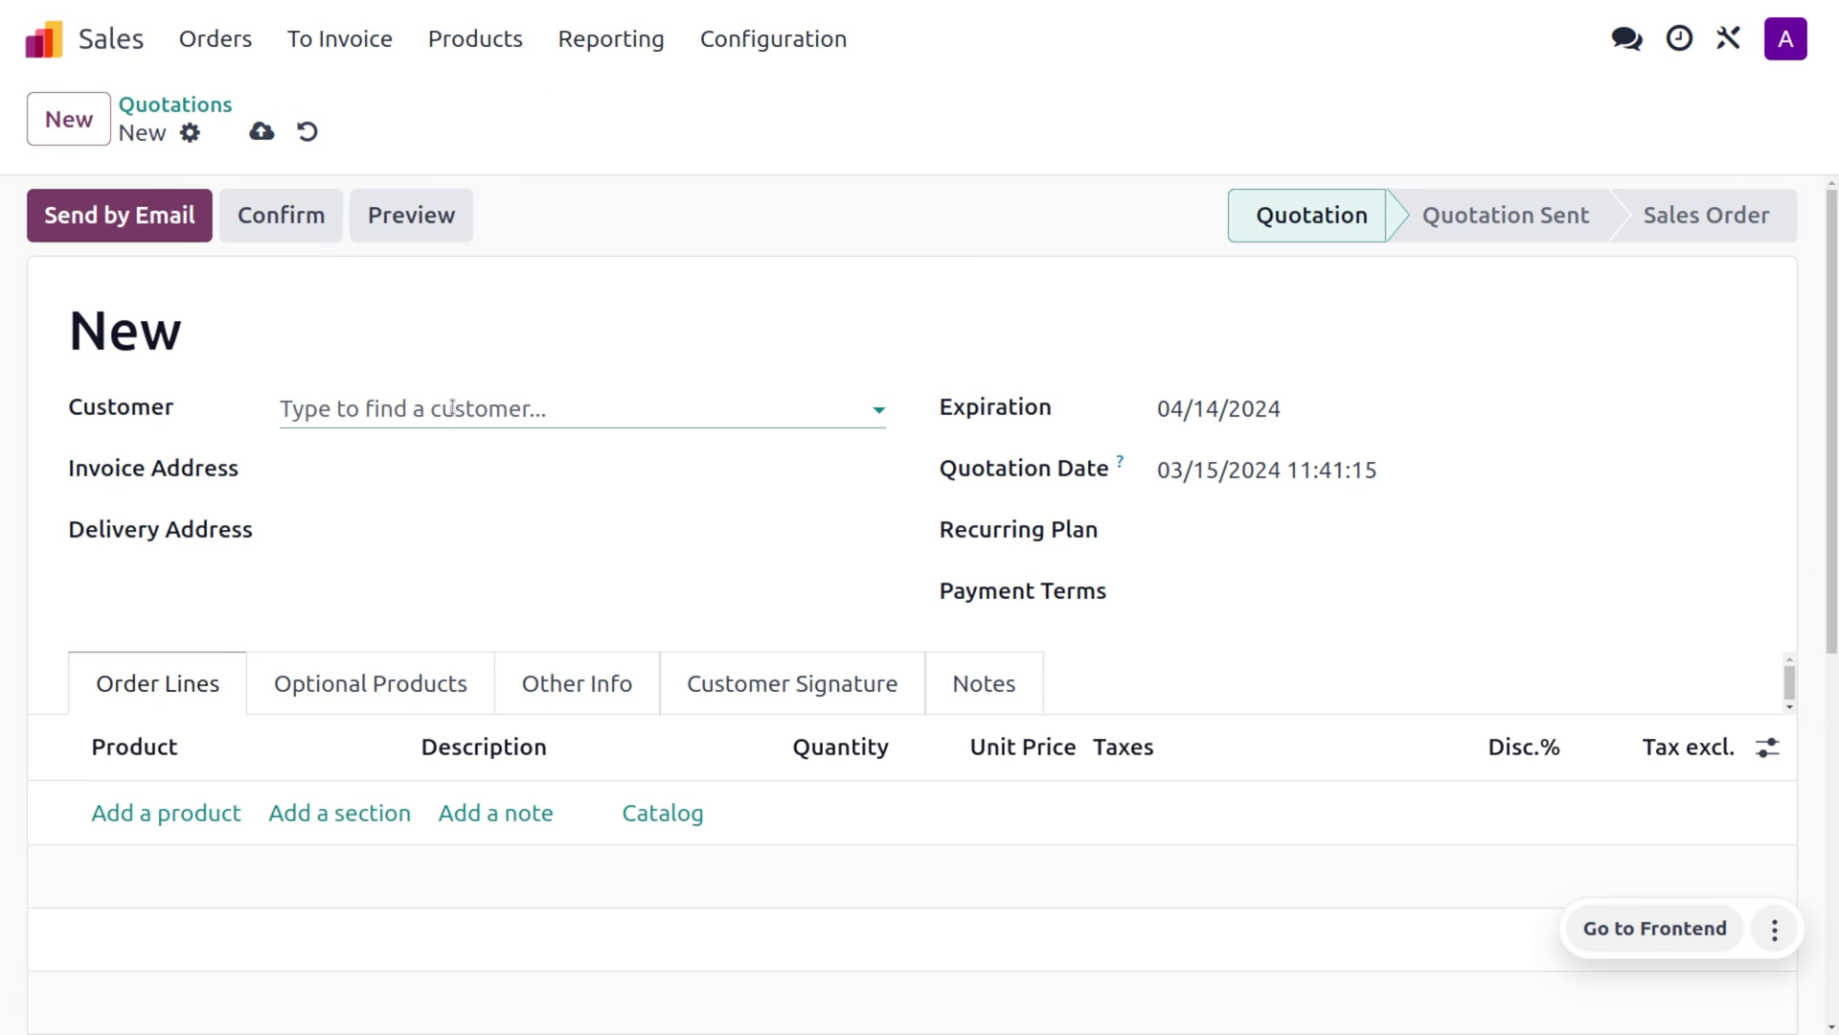
click(454, 408)
click(451, 465)
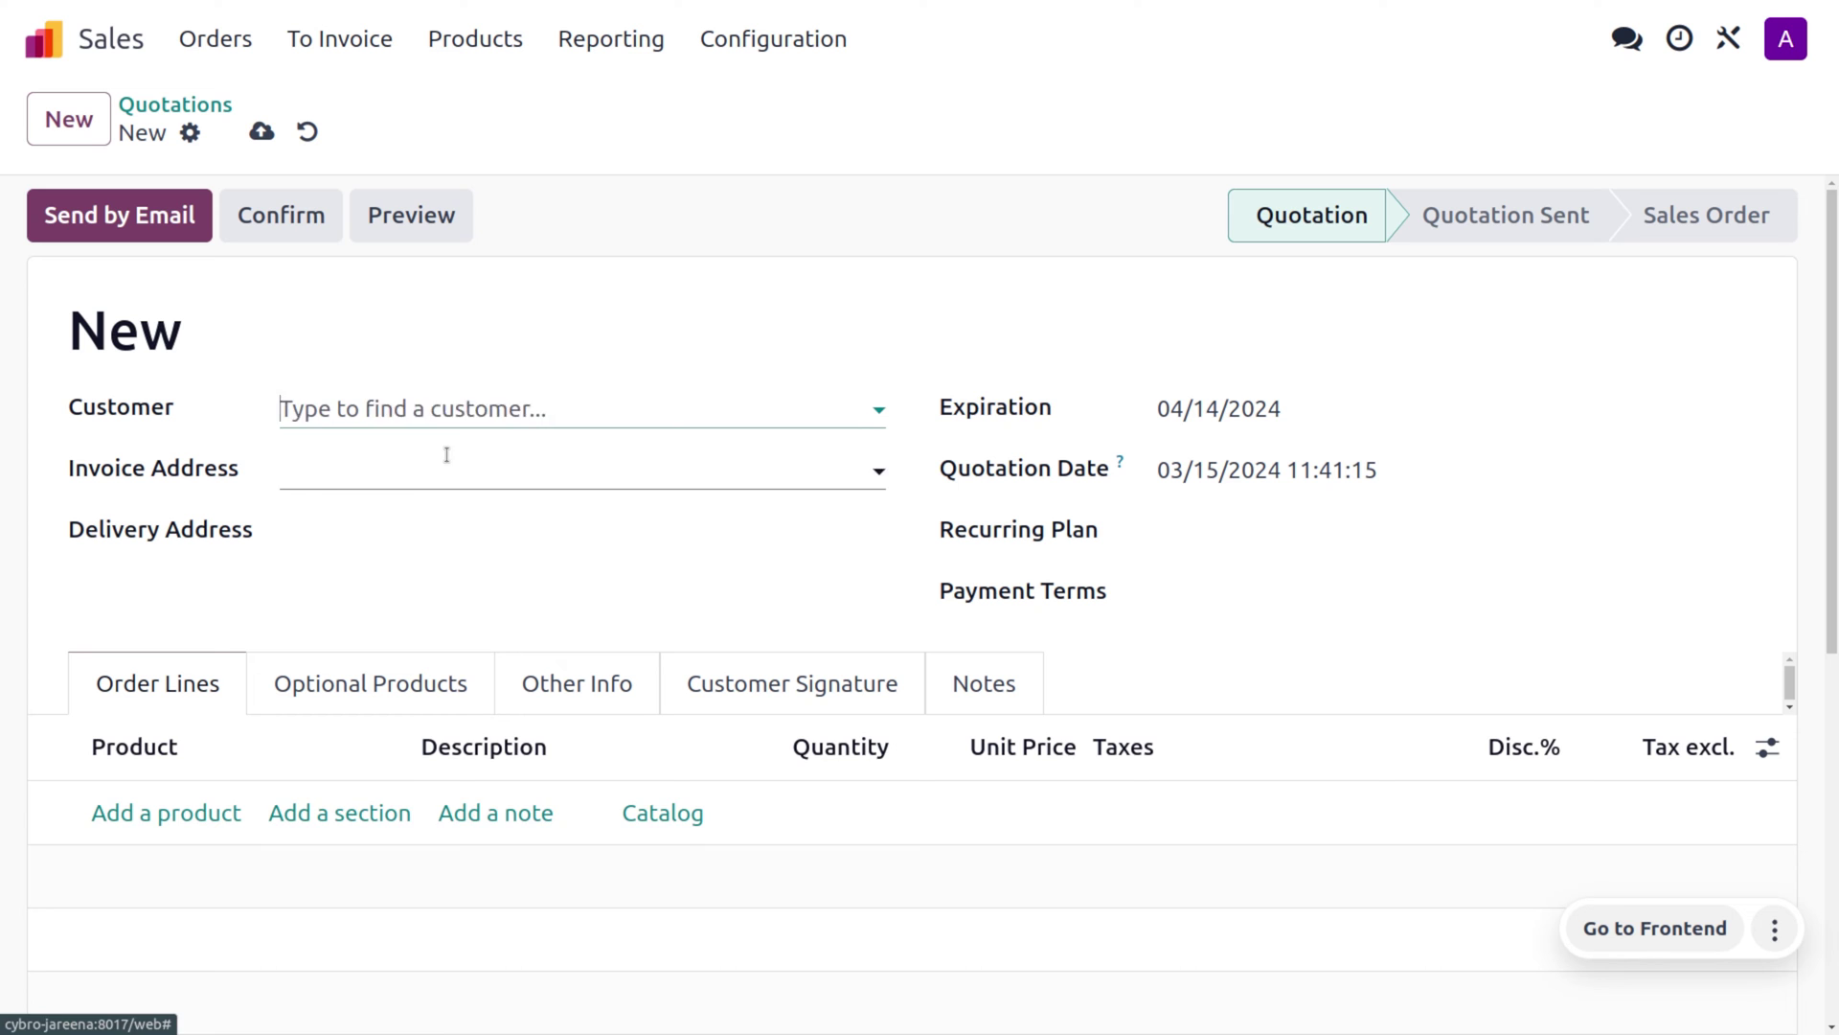
- Add the Wooden Table product as an order line with quantity 1.00 and confirm the quotation
click(186, 813)
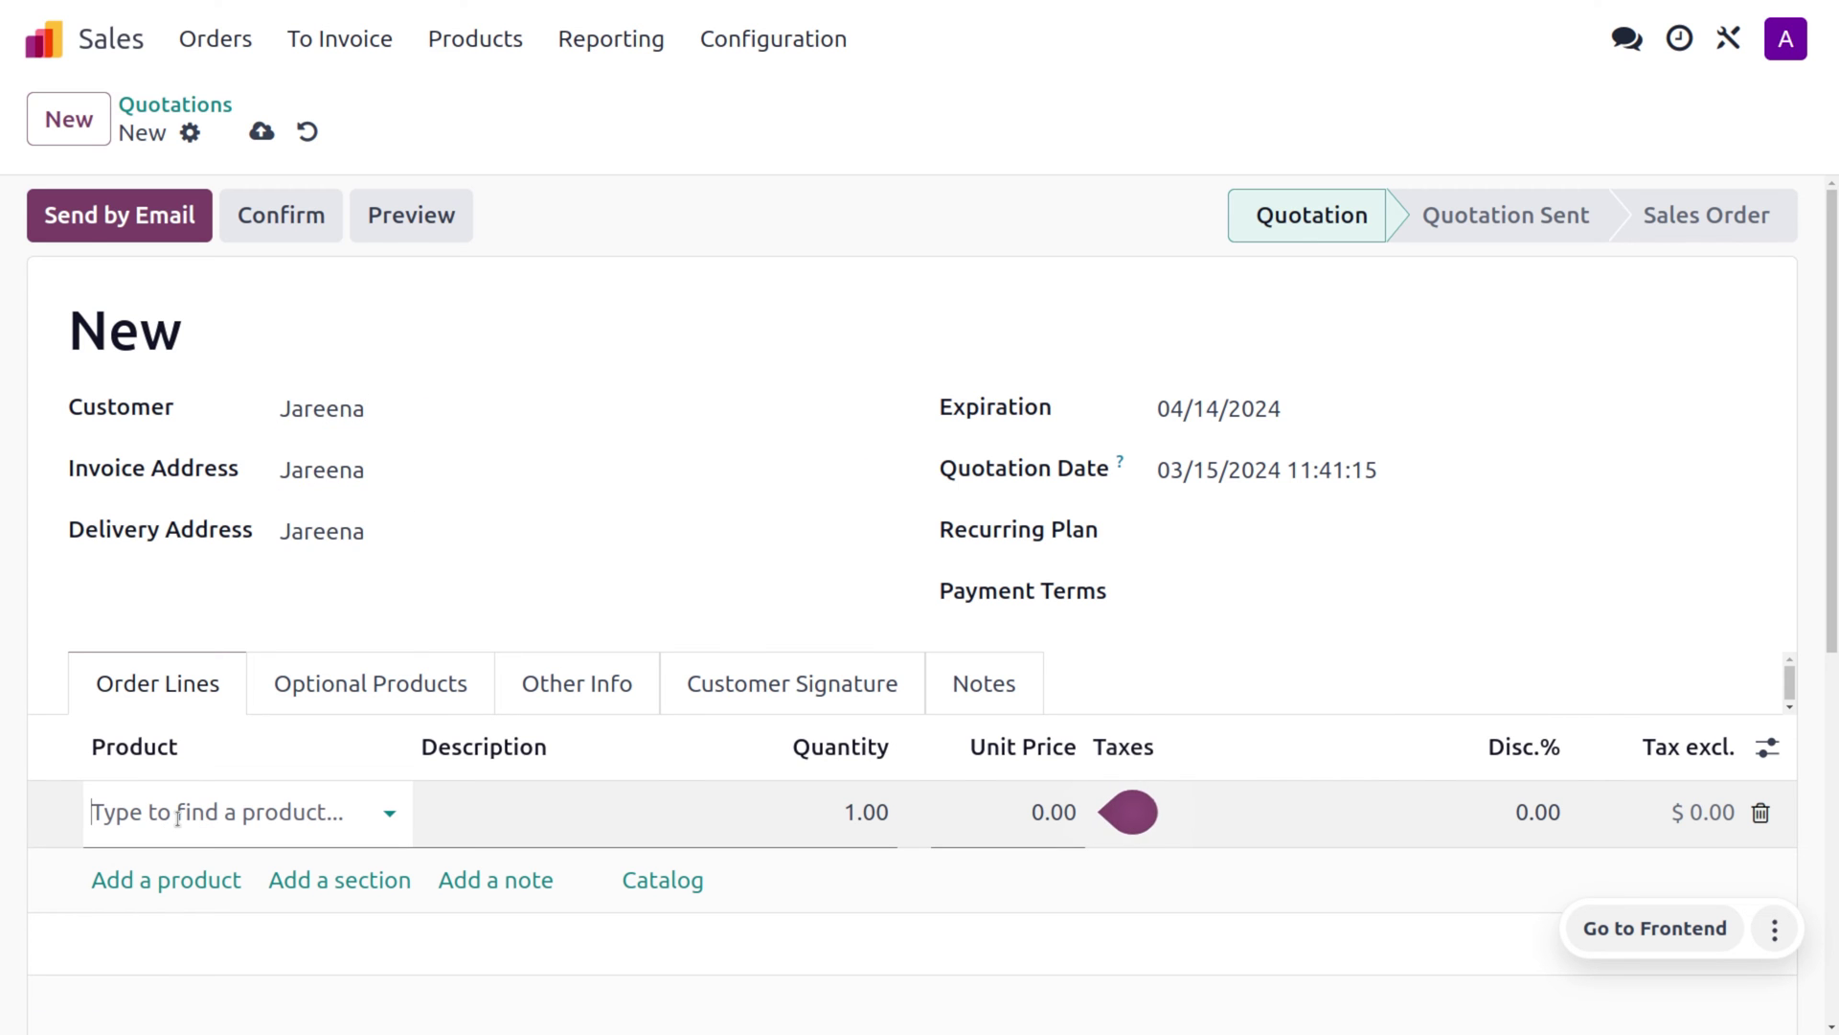
click(178, 817)
click(303, 533)
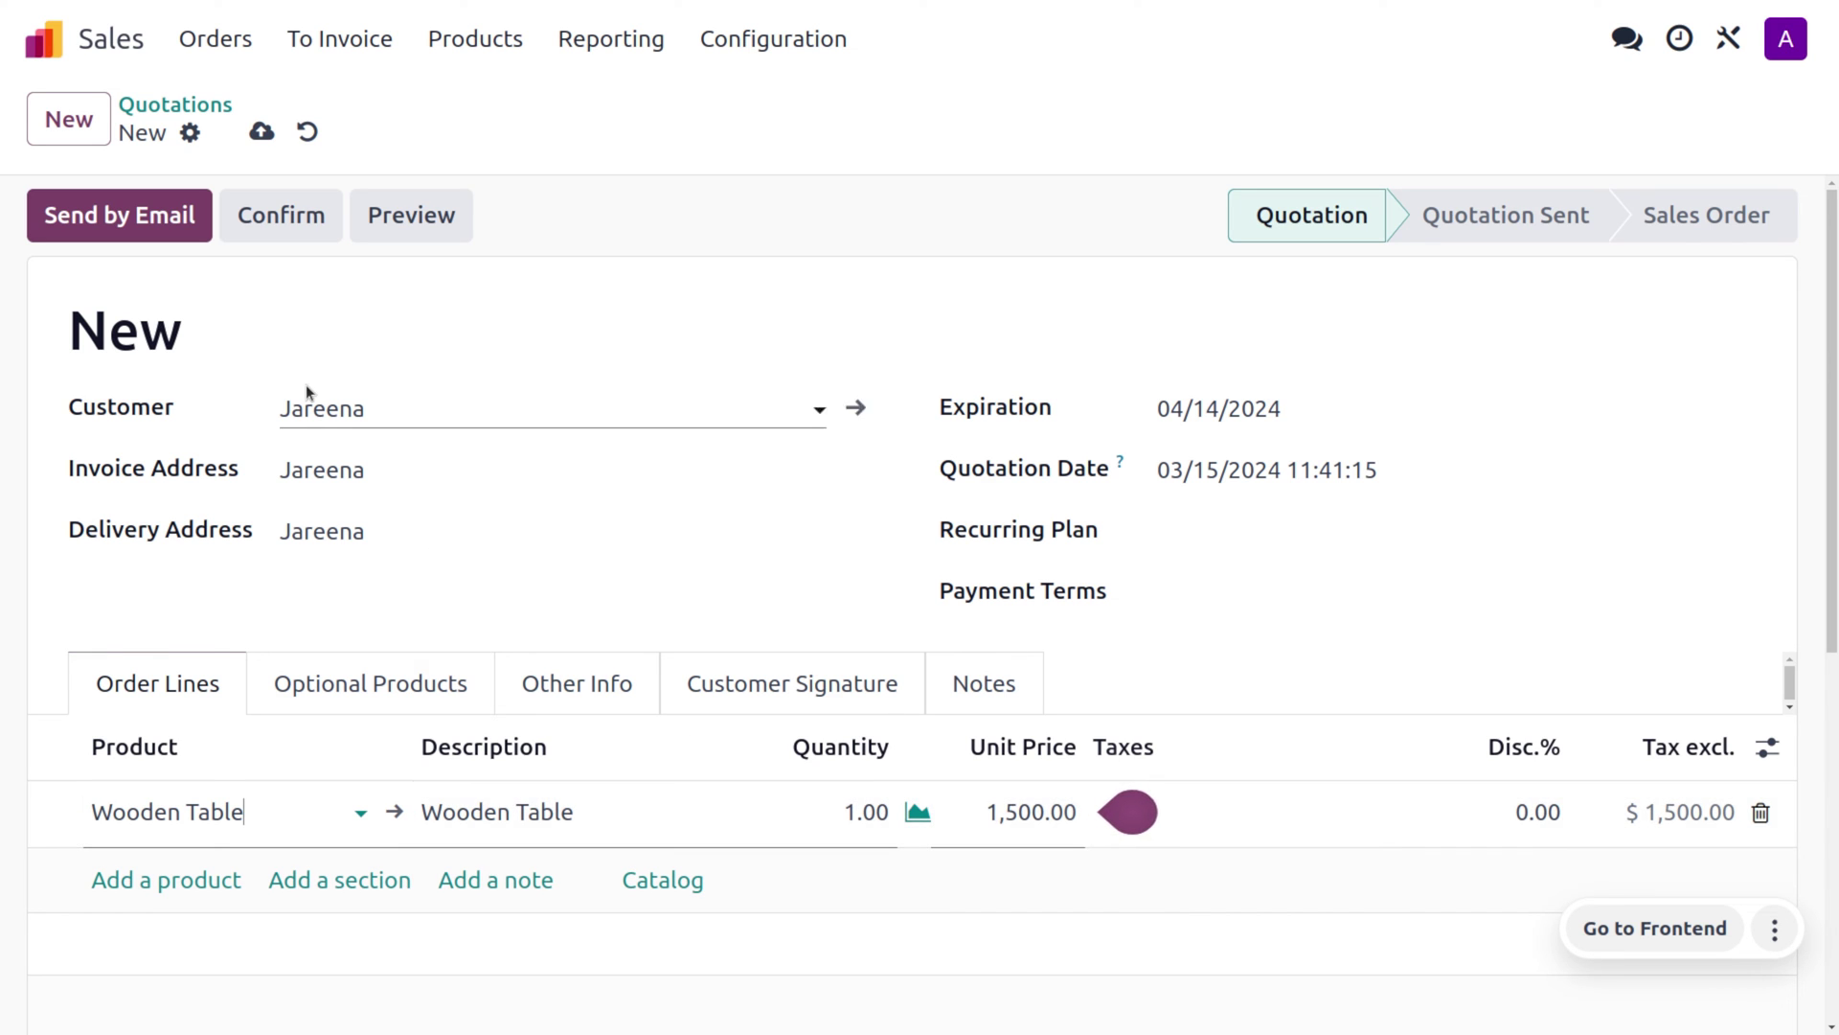
click(284, 228)
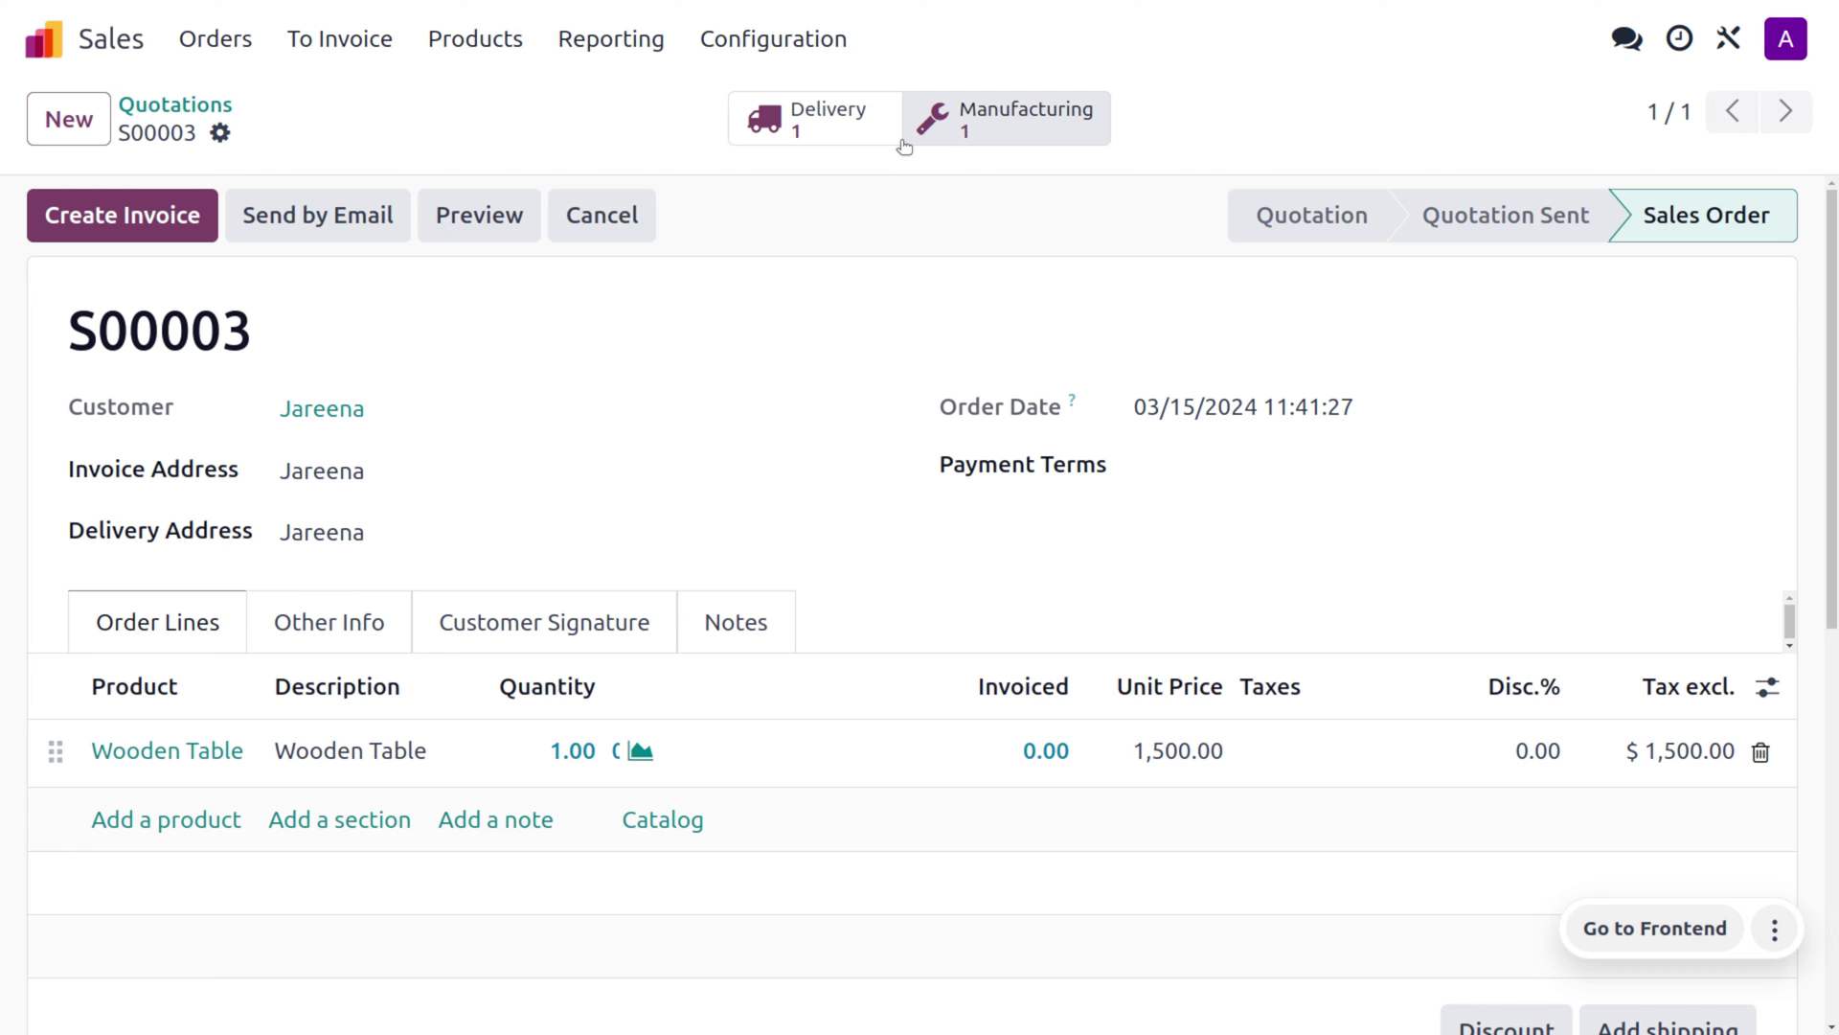
- Open the delivery order linked to the confirmed Wooden Table sales order
click(785, 131)
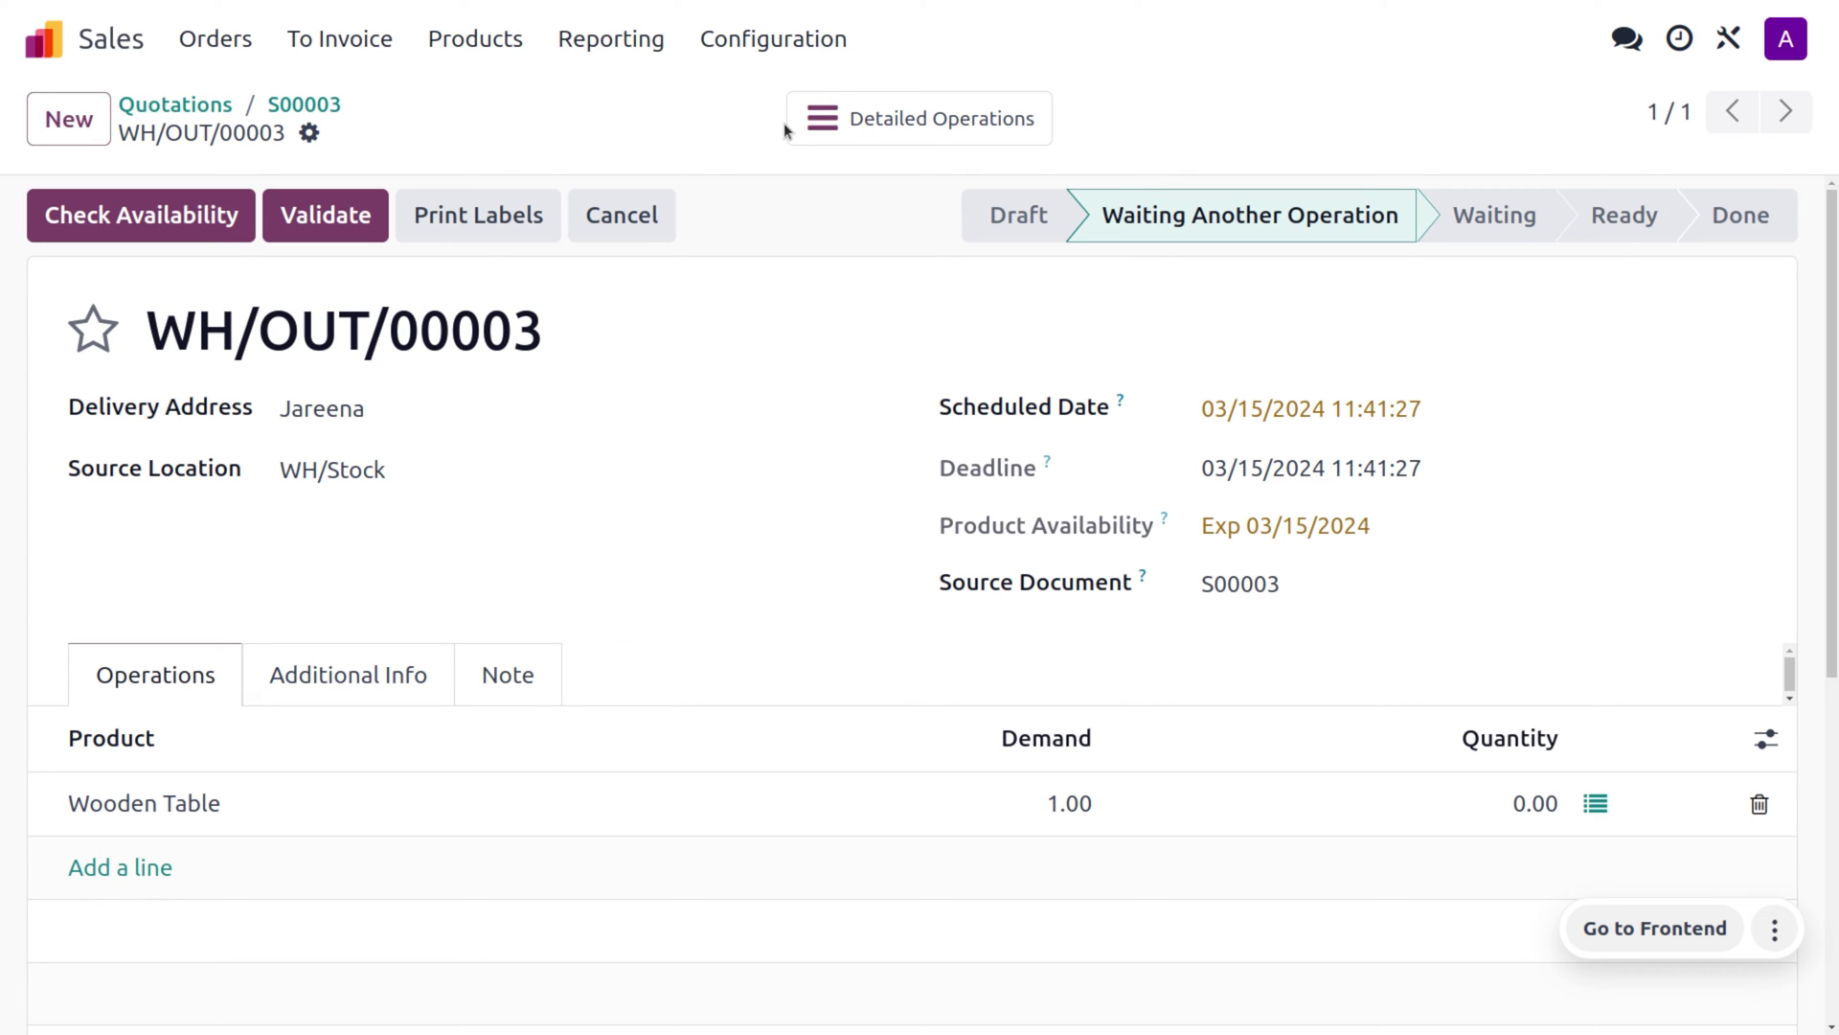
- Open the manufacturing order linked to the Wooden Table sales order and review its components
click(304, 104)
click(1094, 126)
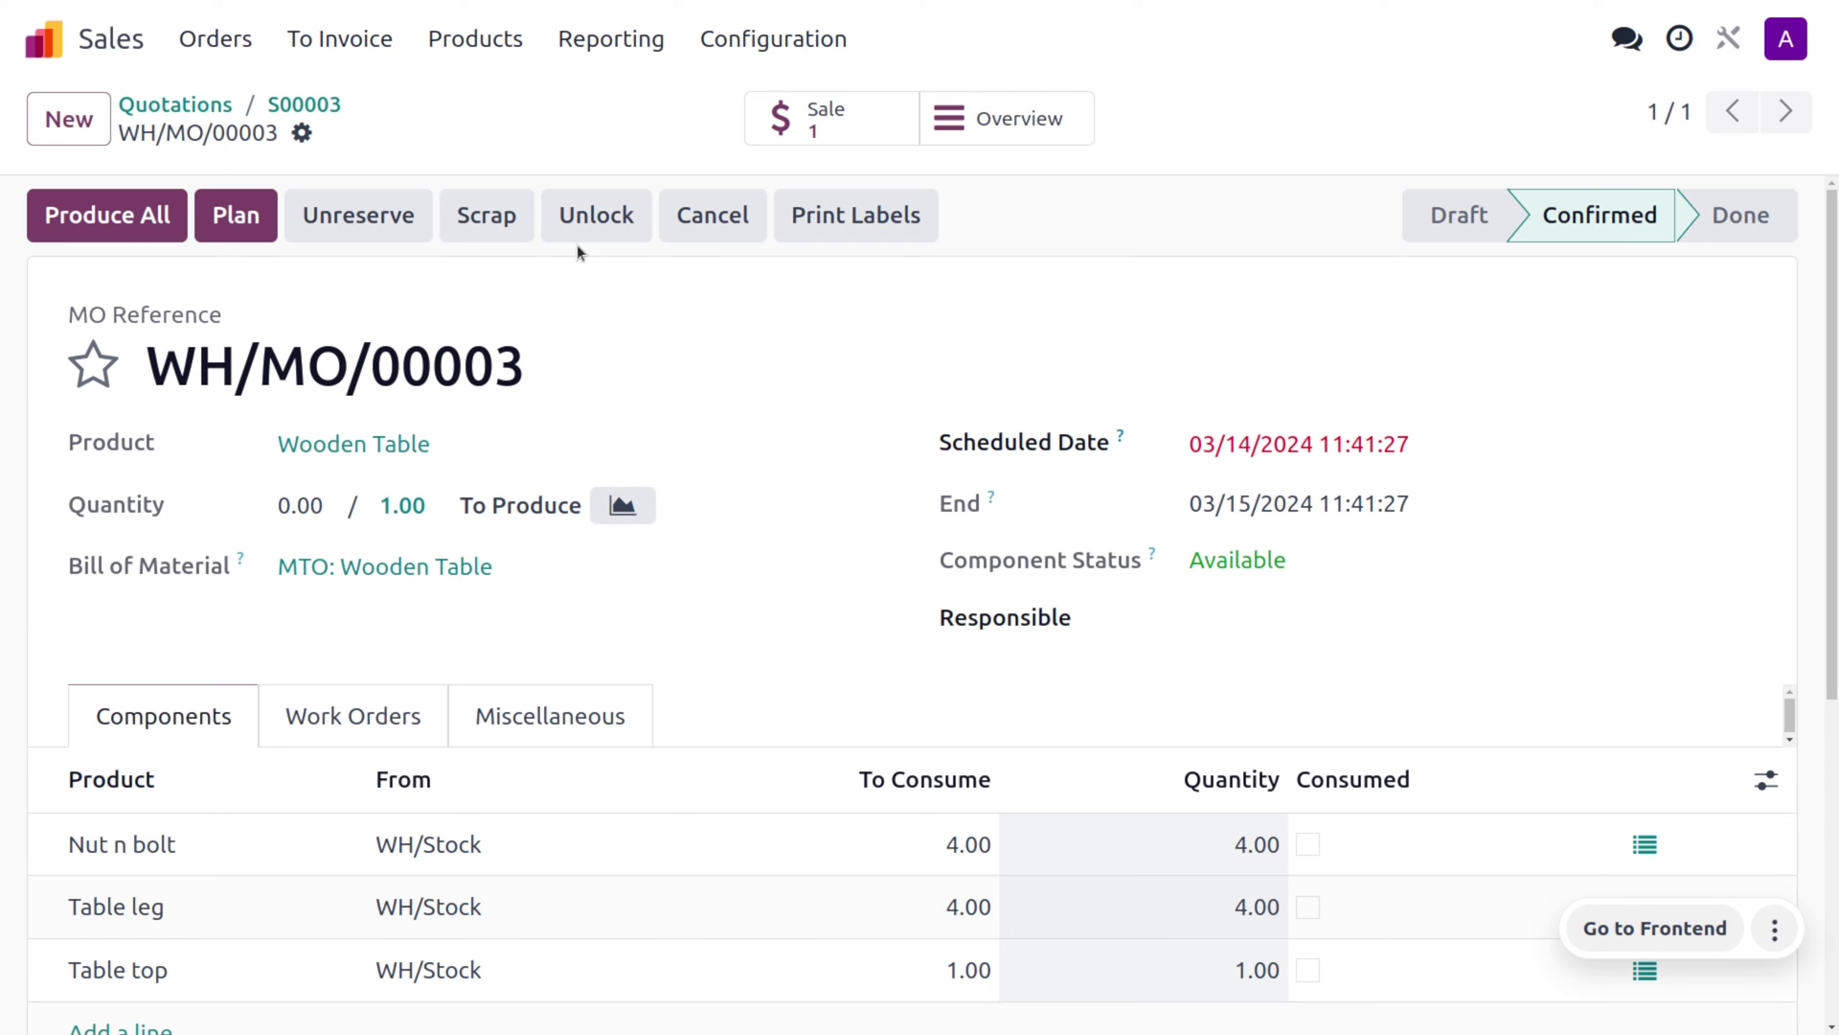
scroll(629, 738, down, 4)
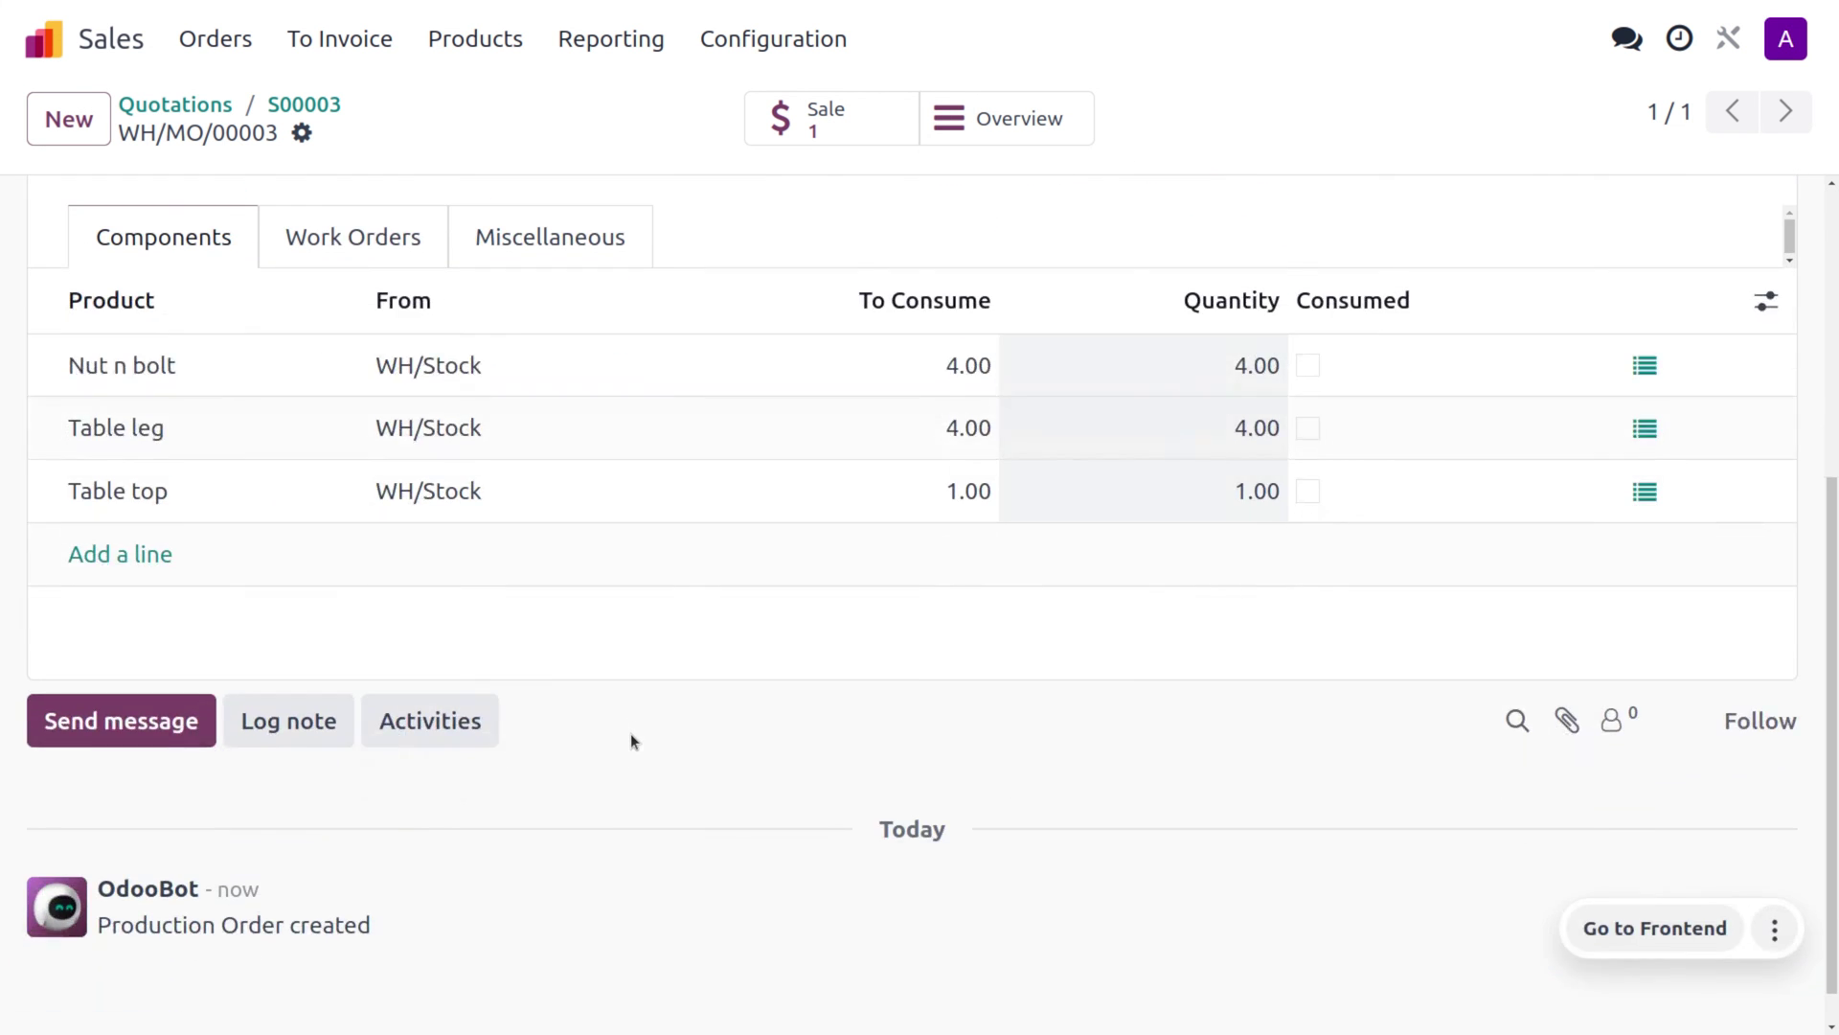
scroll(630, 732, up, 2)
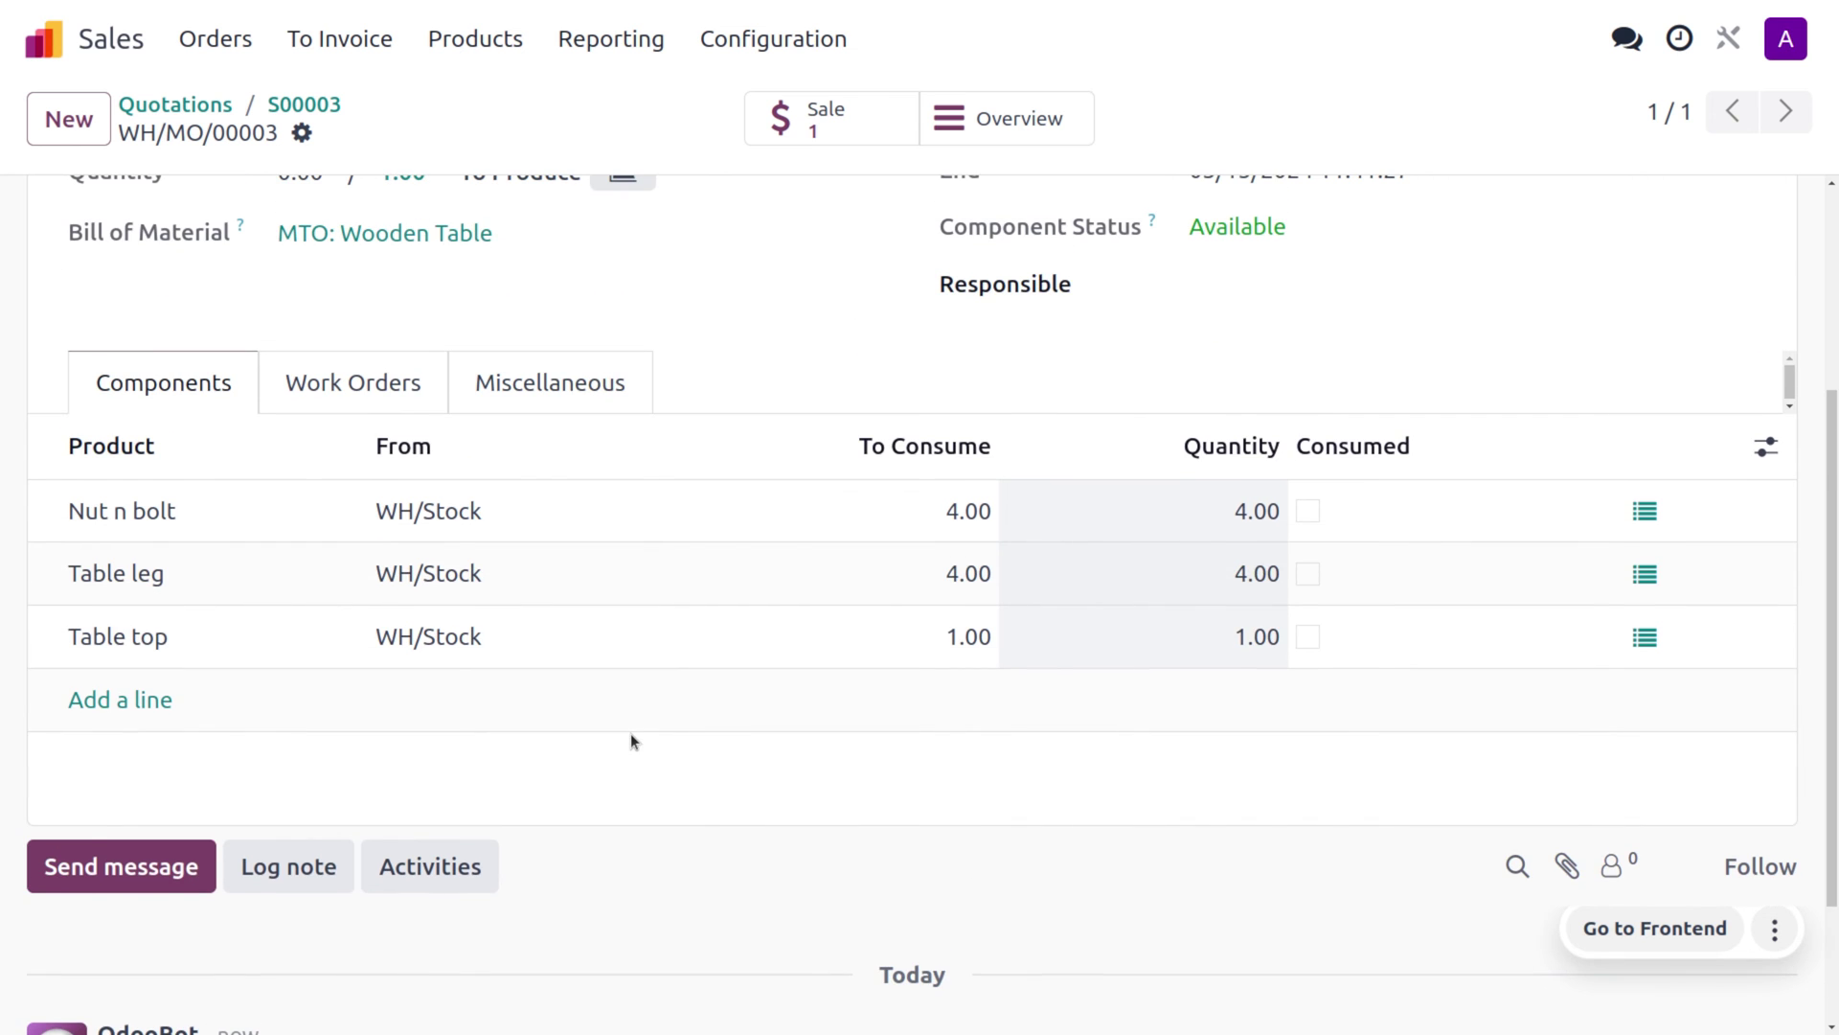
- Start and finish the Cutting and Assembling work orders, and produce the manufacturing order's full quantity
click(390, 396)
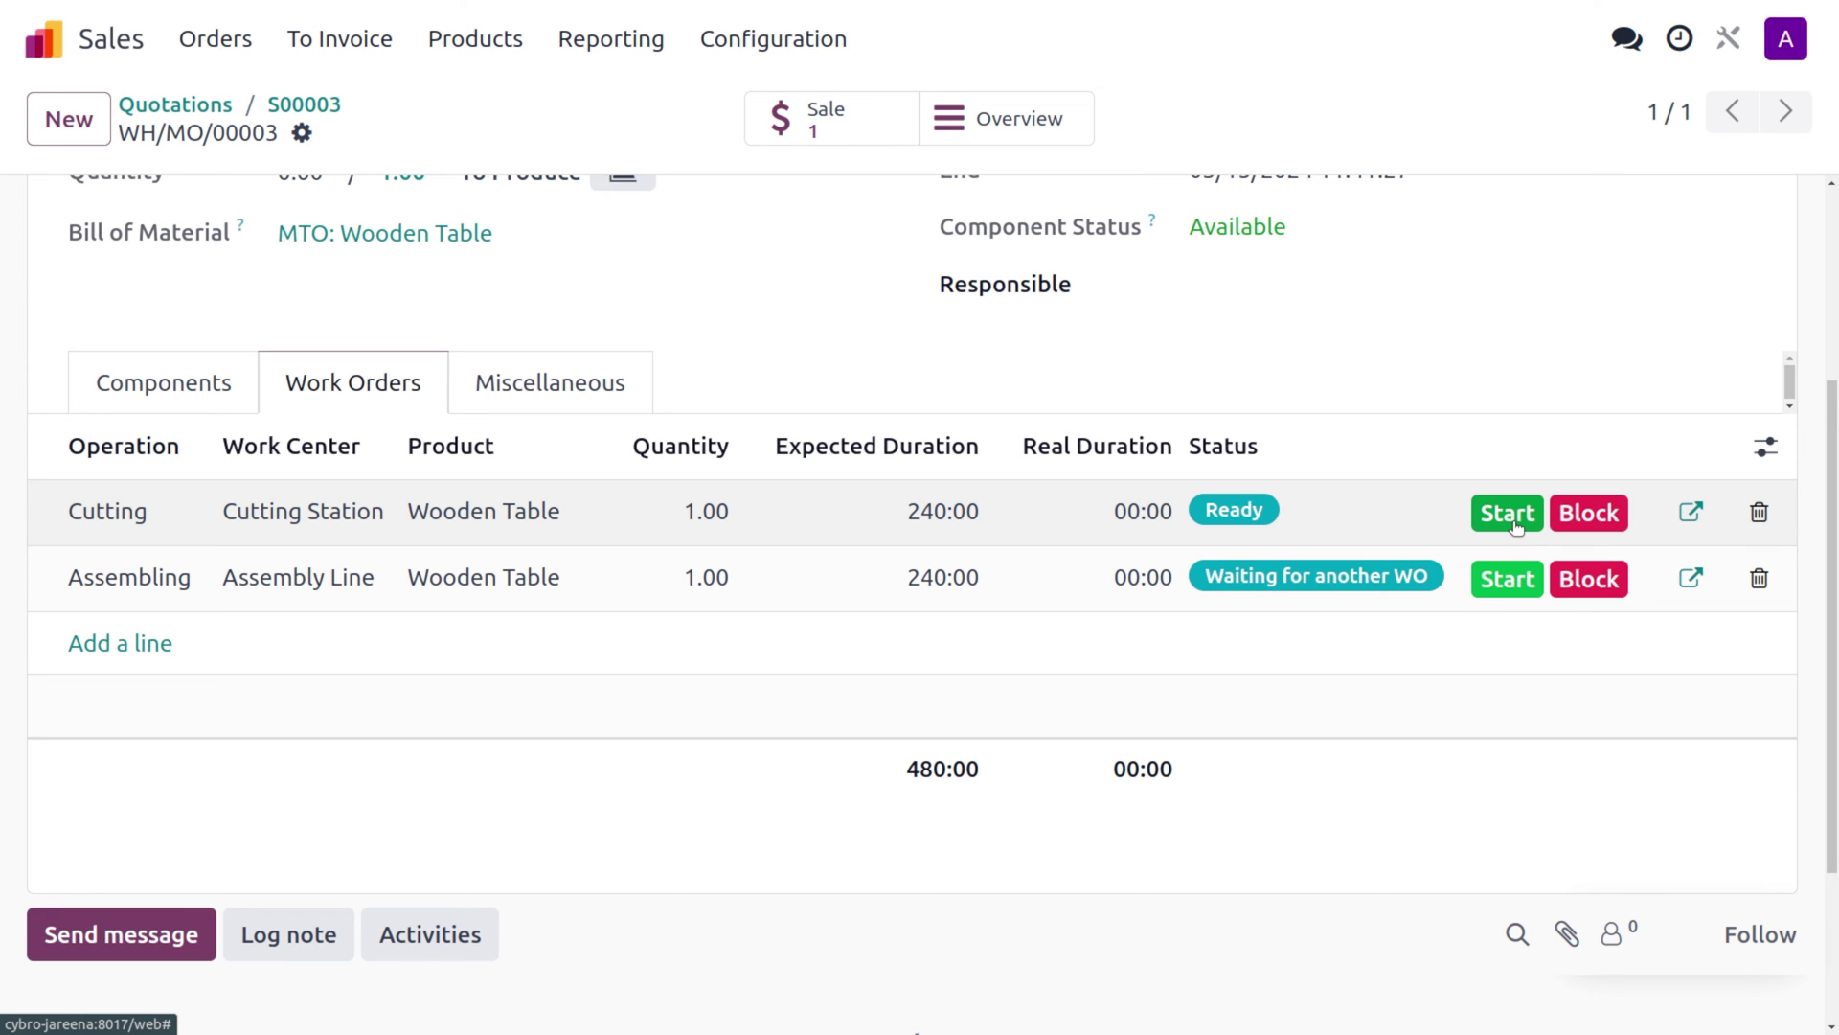
click(1511, 515)
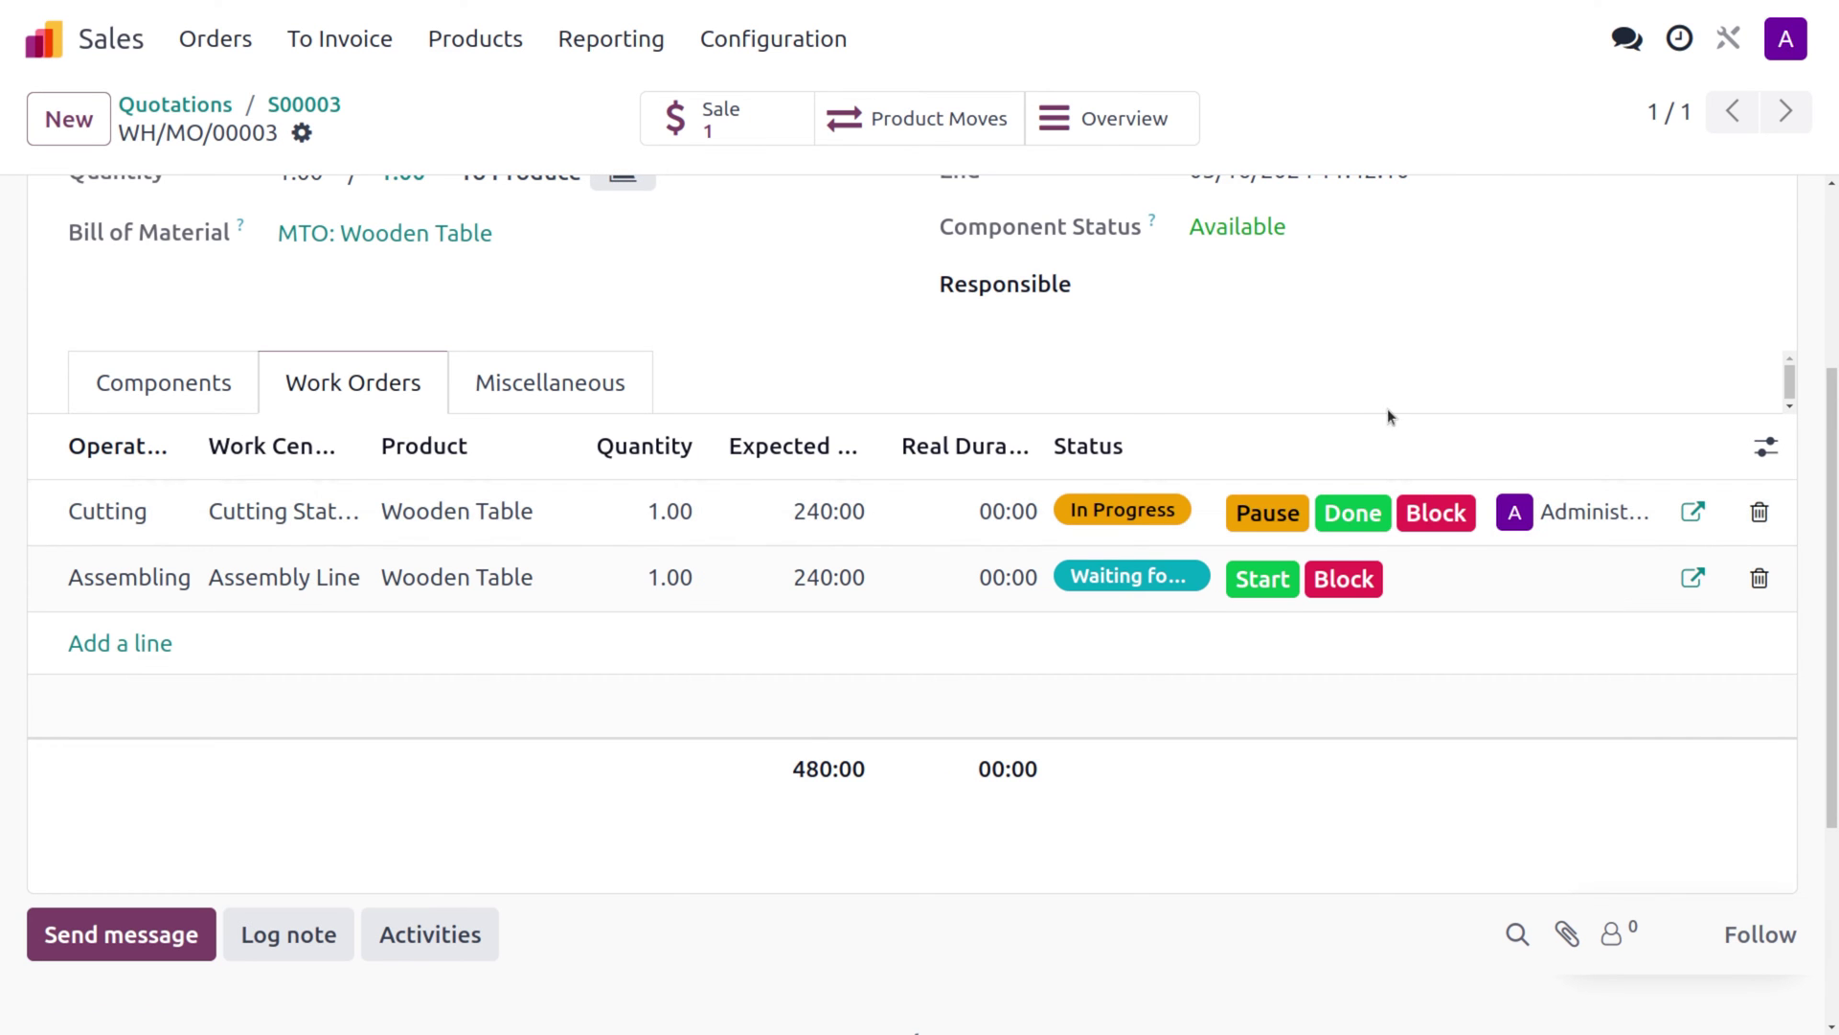
click(1353, 514)
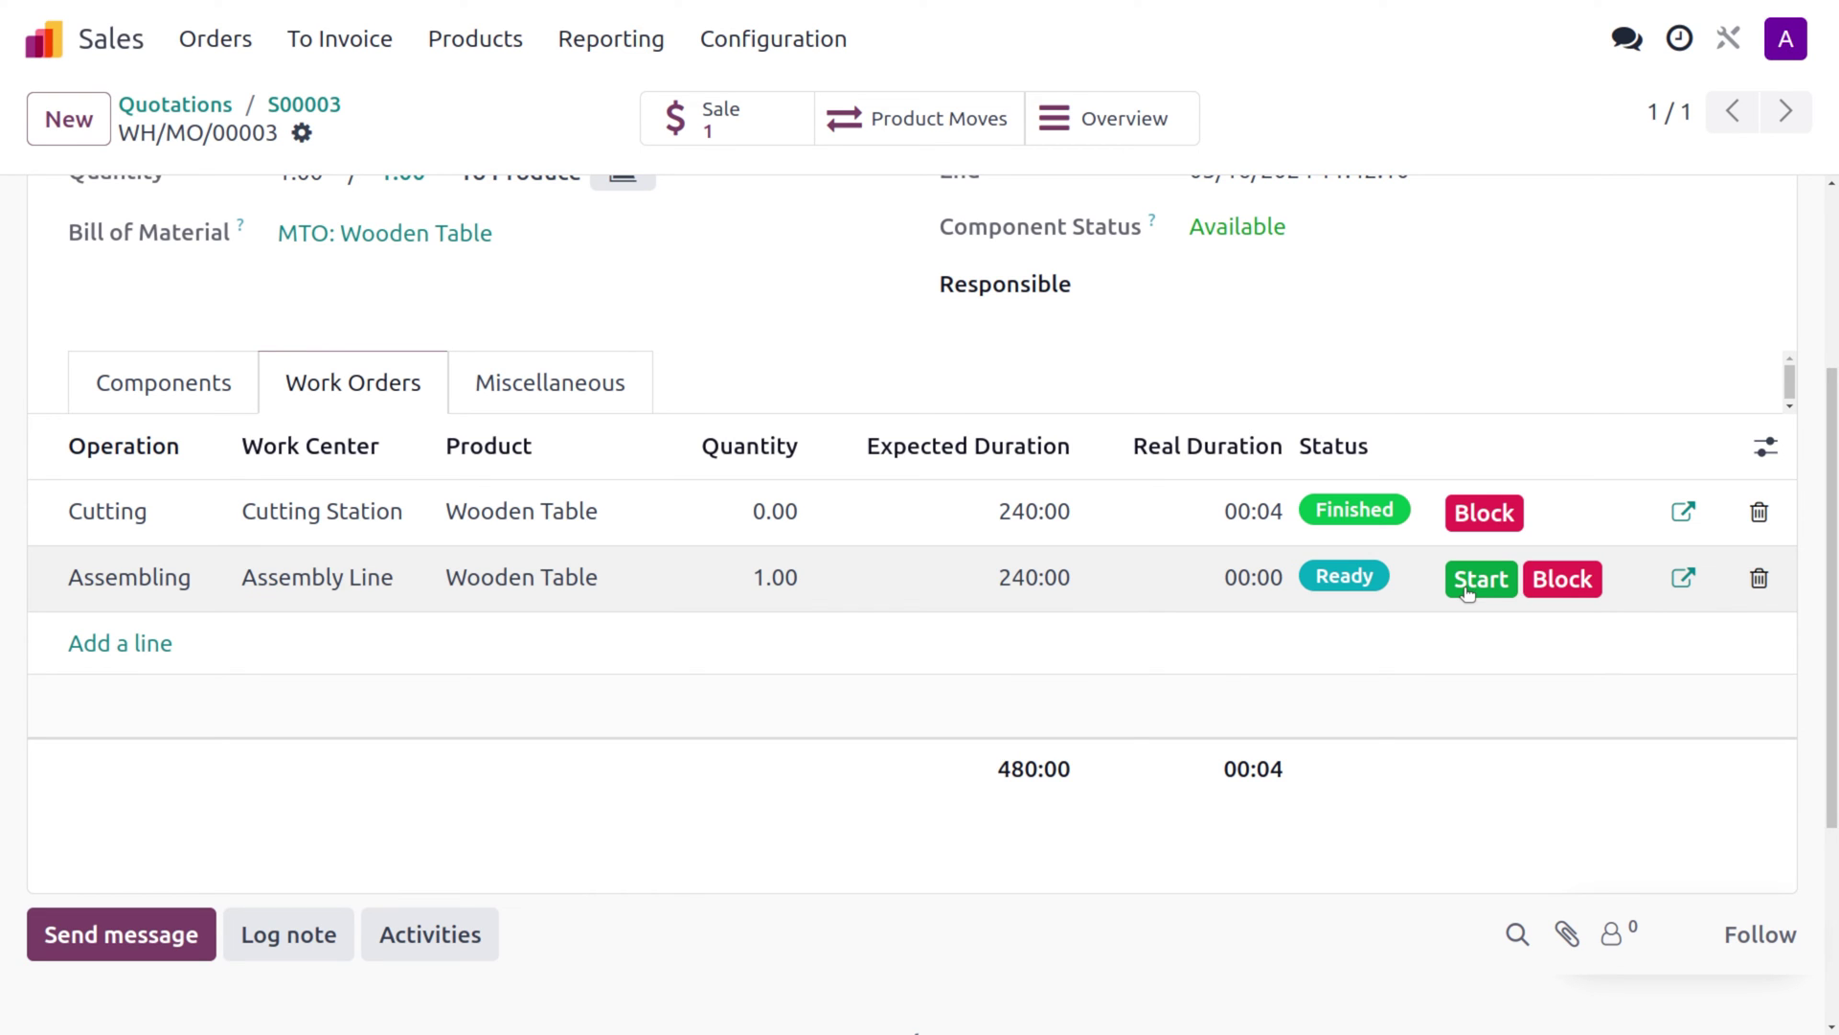
click(1464, 591)
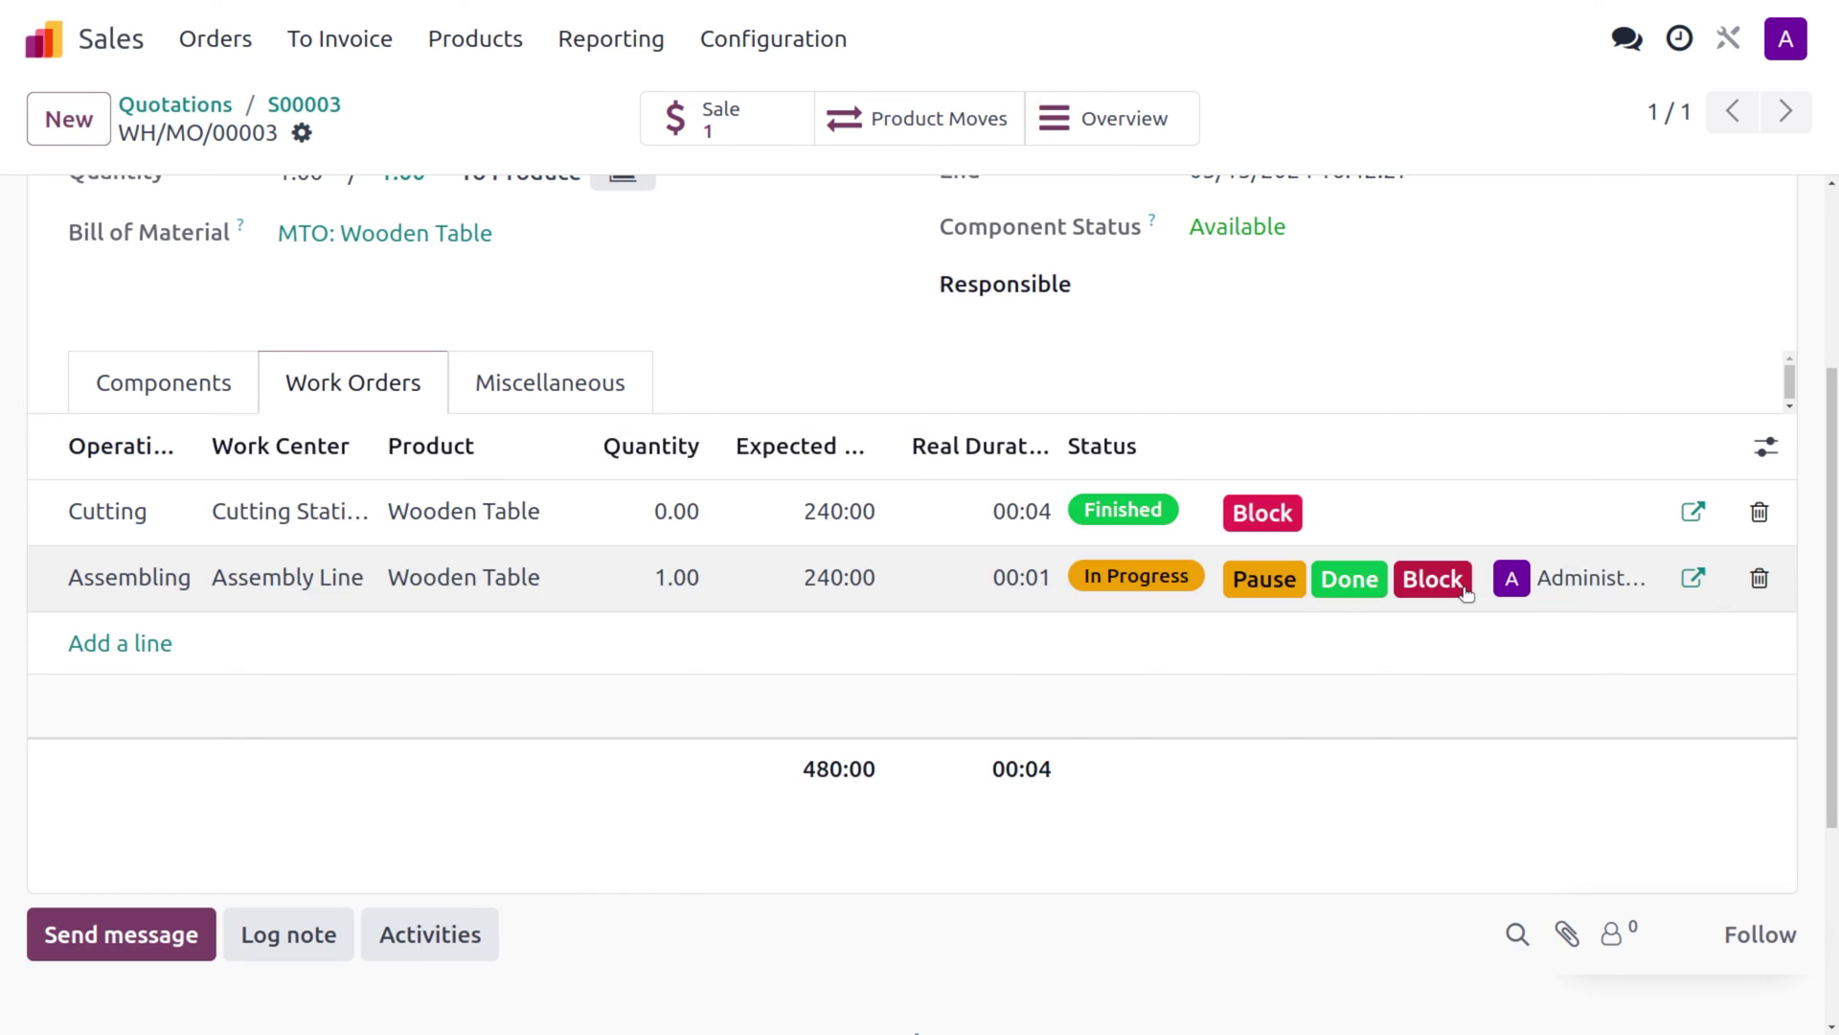
click(1350, 579)
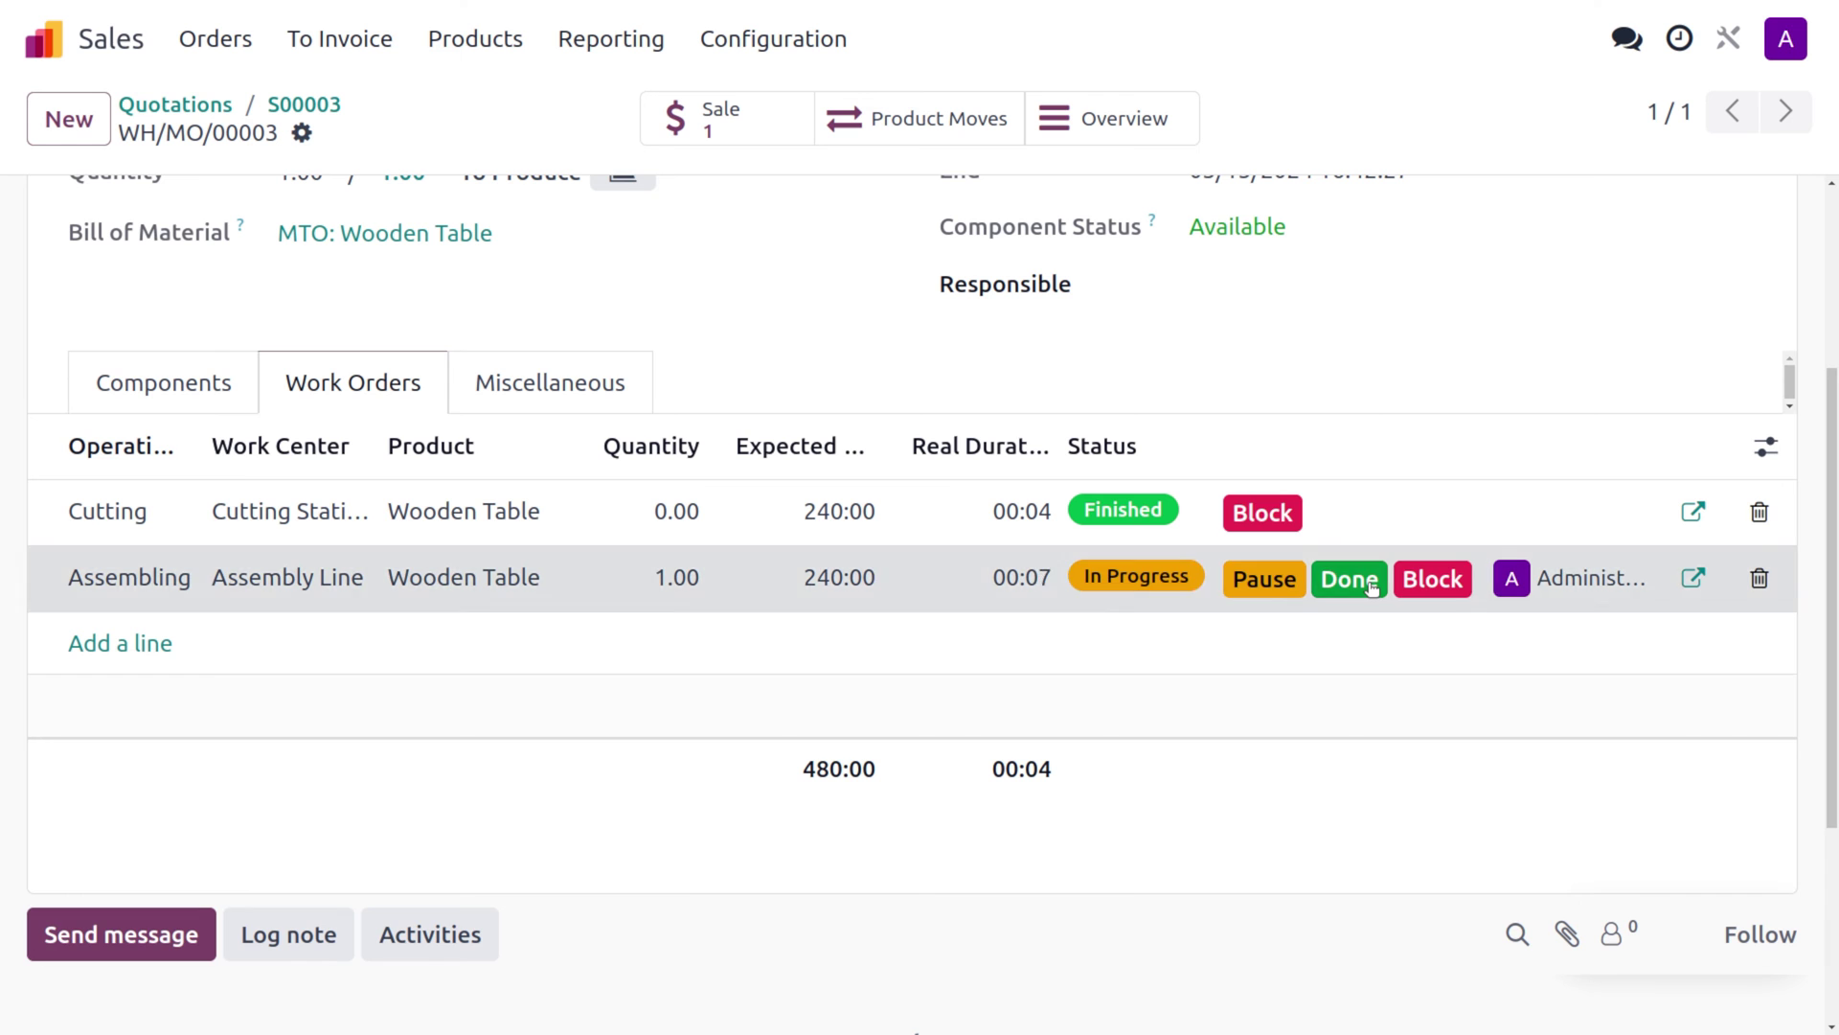
scroll(1381, 340, up, 4)
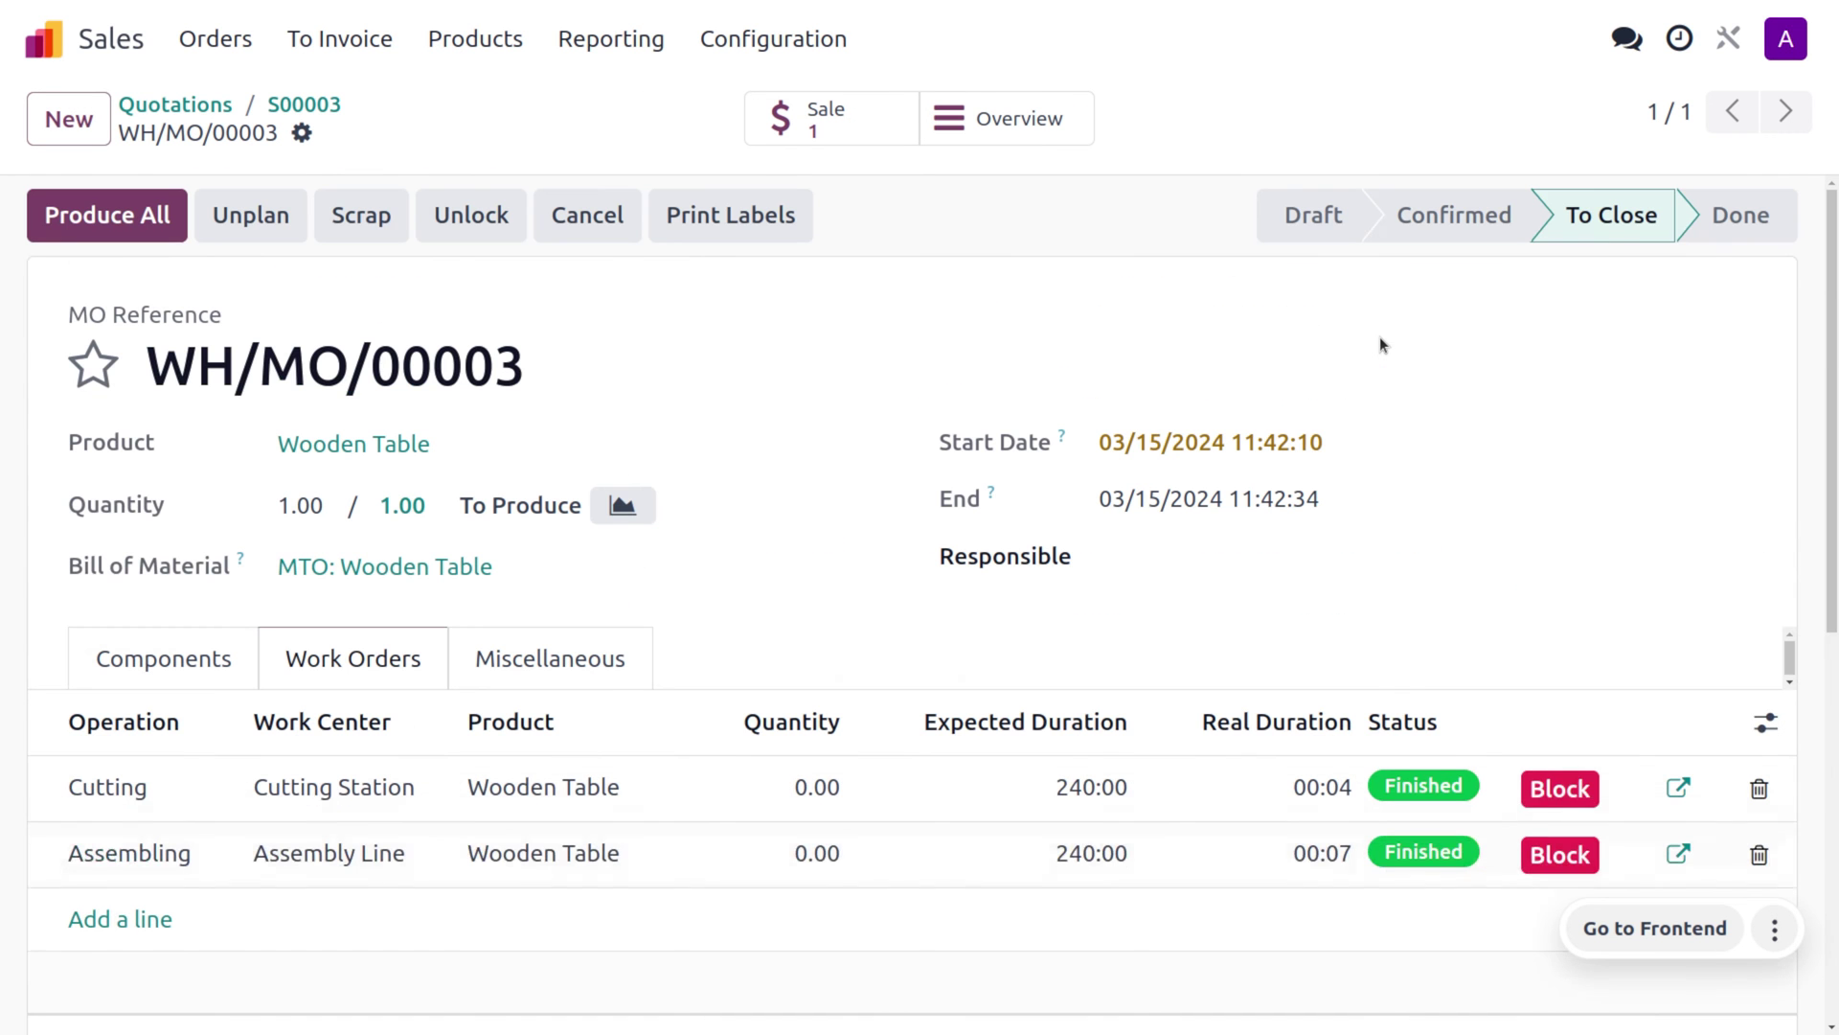
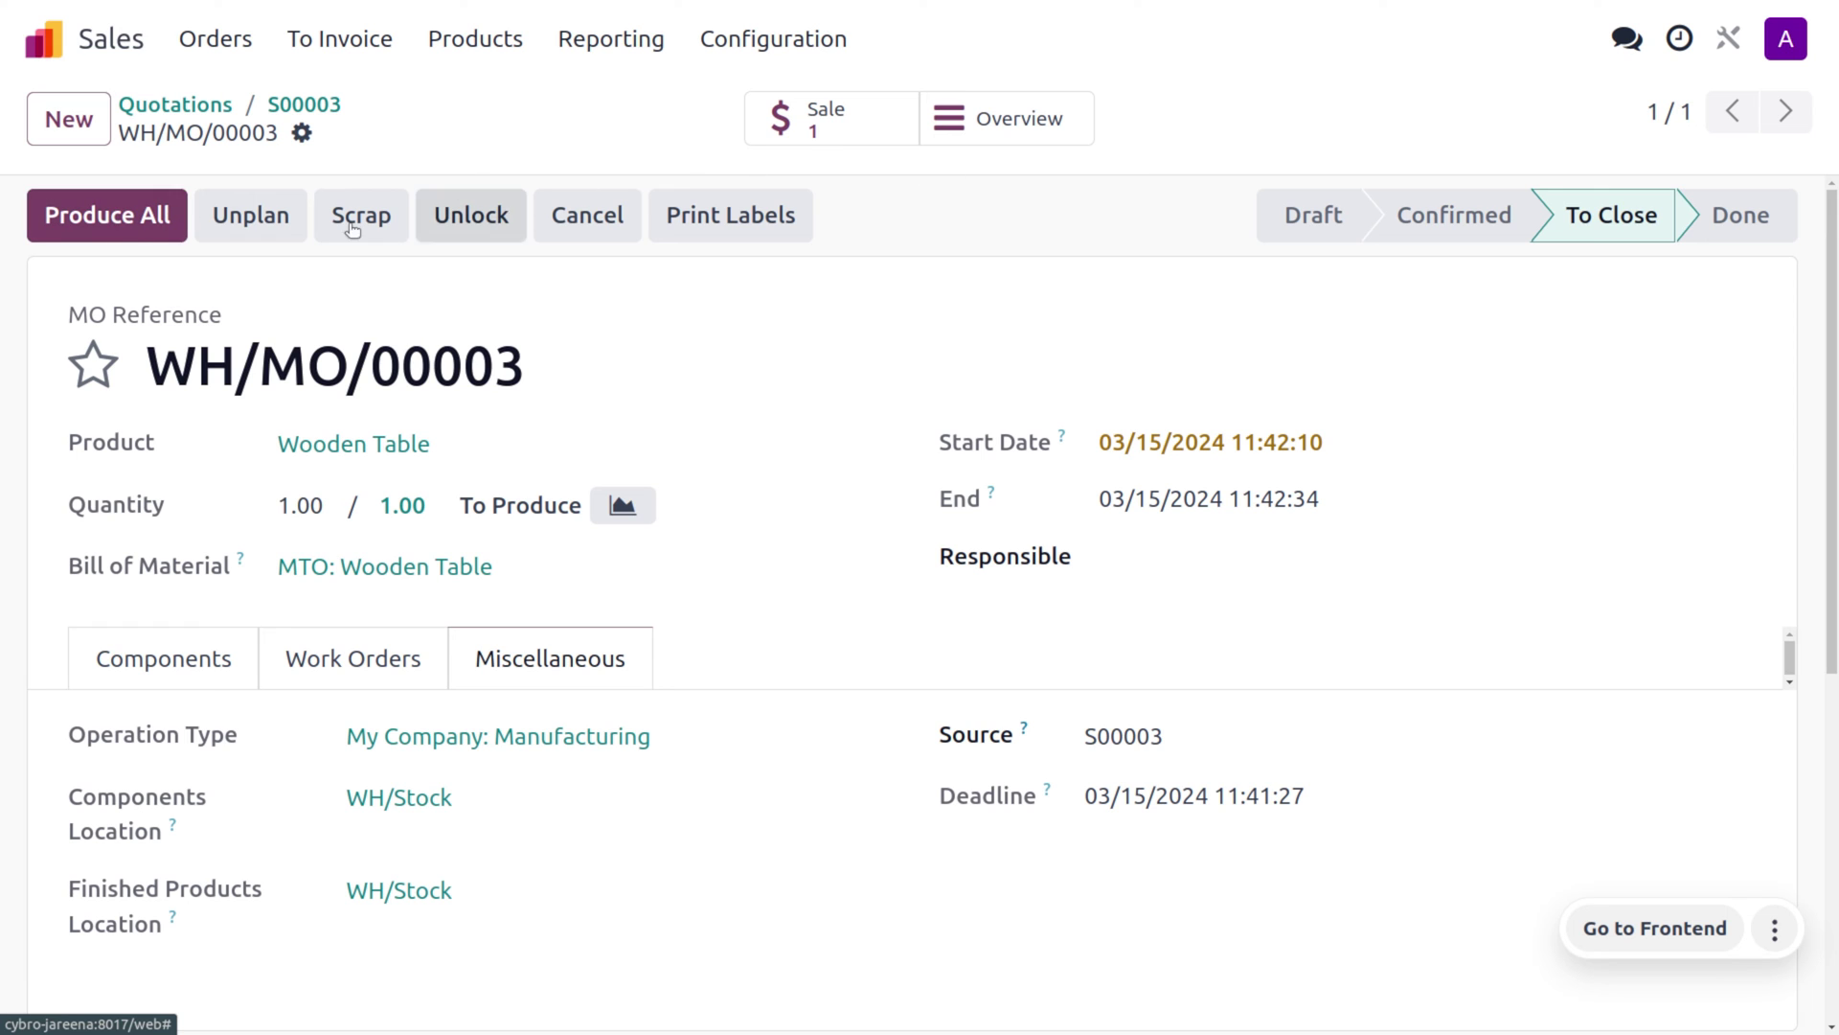
click(93, 220)
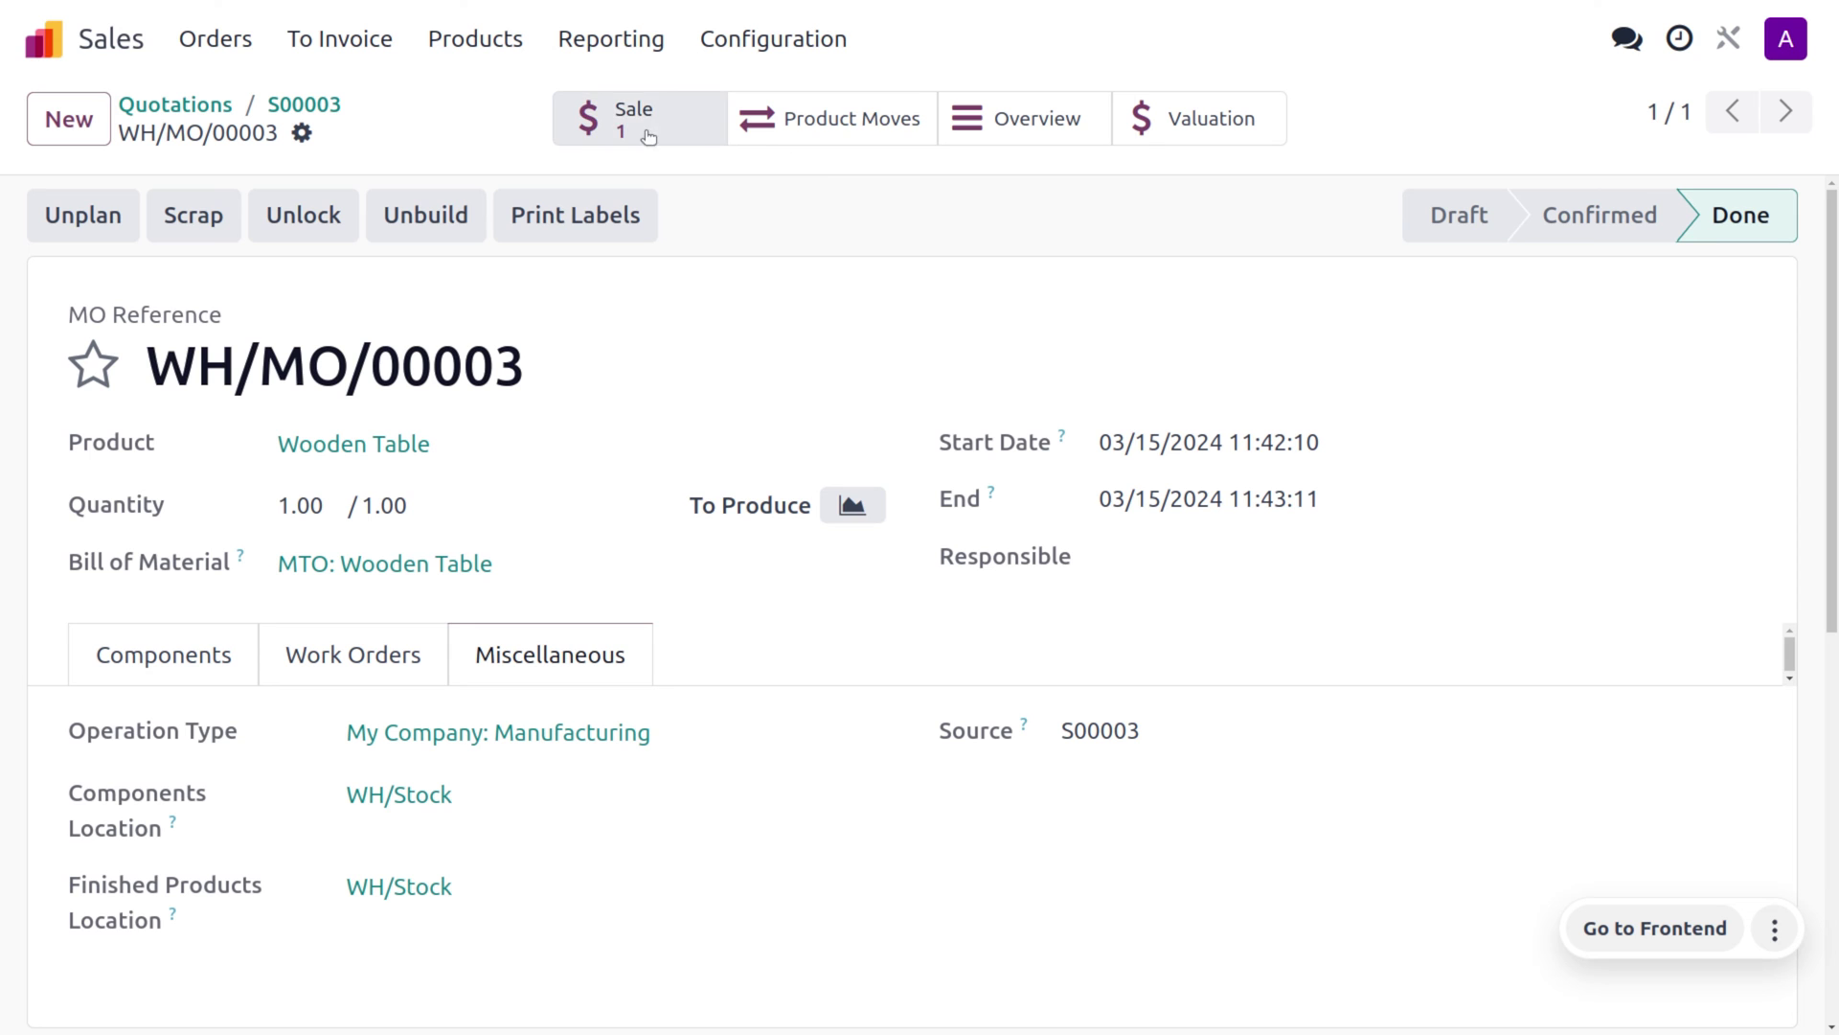
- Review the completed manufacturing order's product moves, cost overview and stock valuation
click(865, 107)
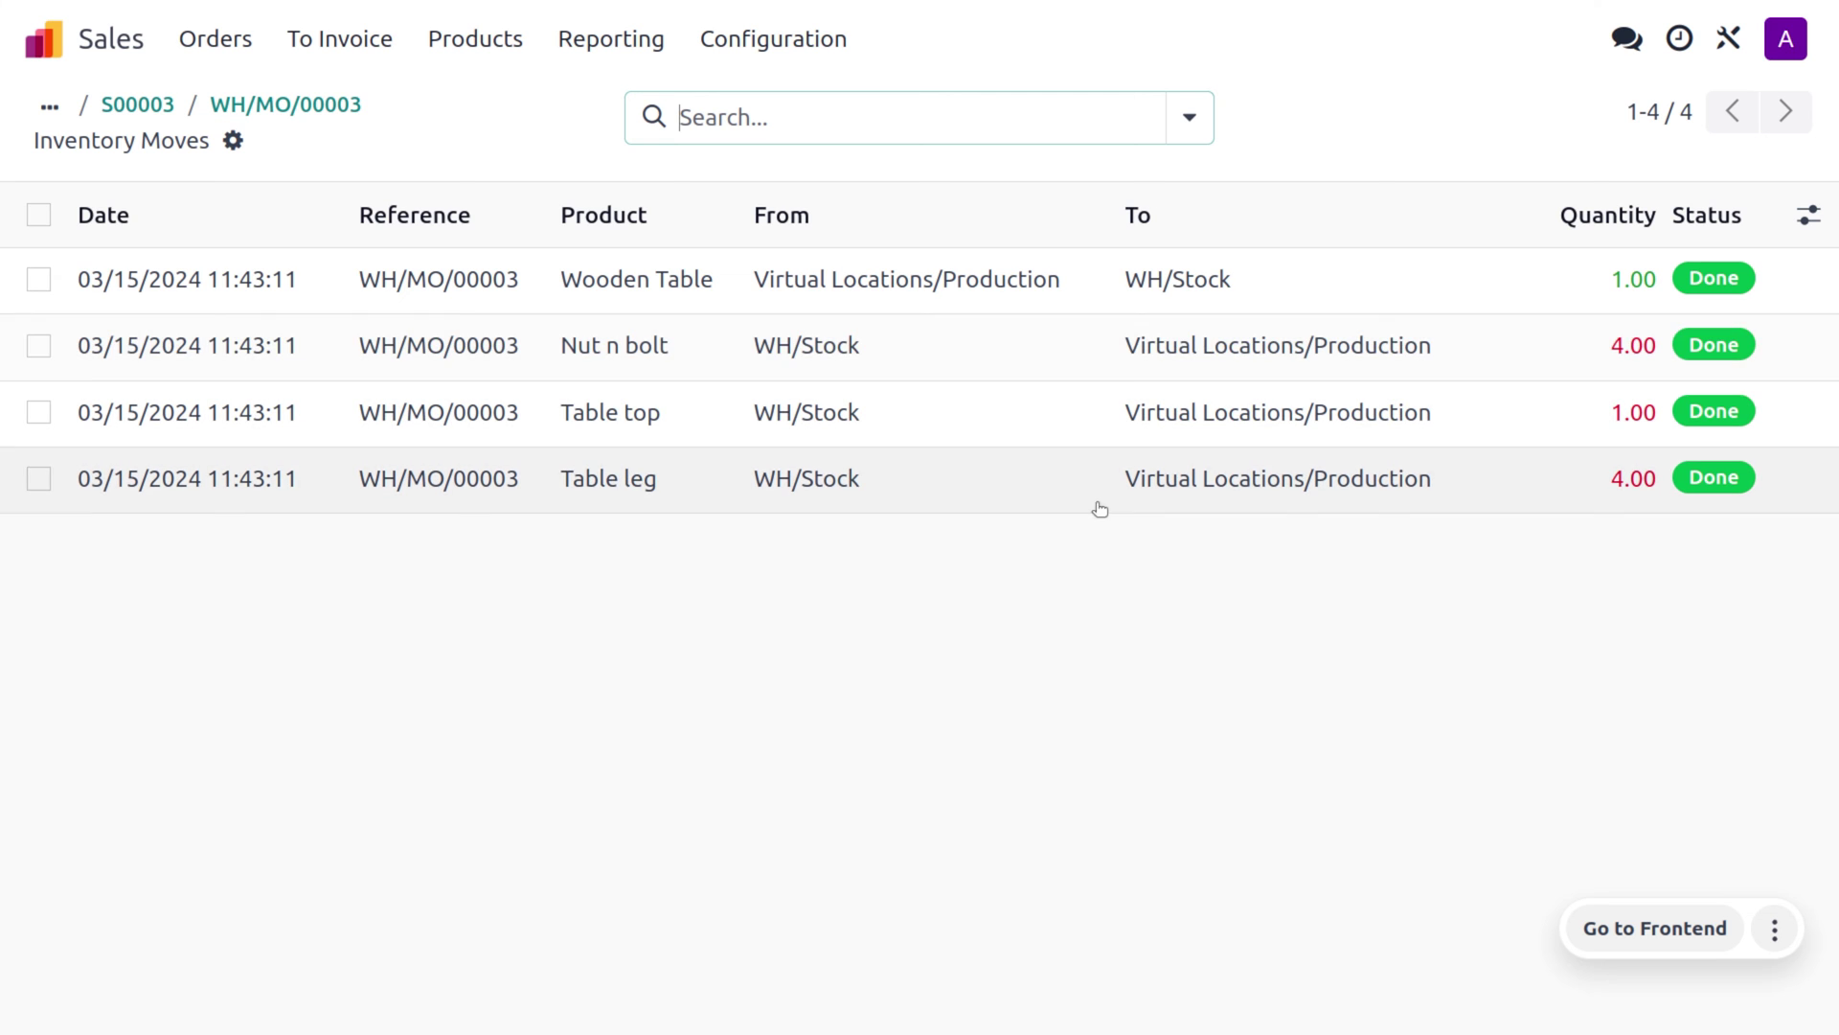
click(251, 105)
click(1063, 119)
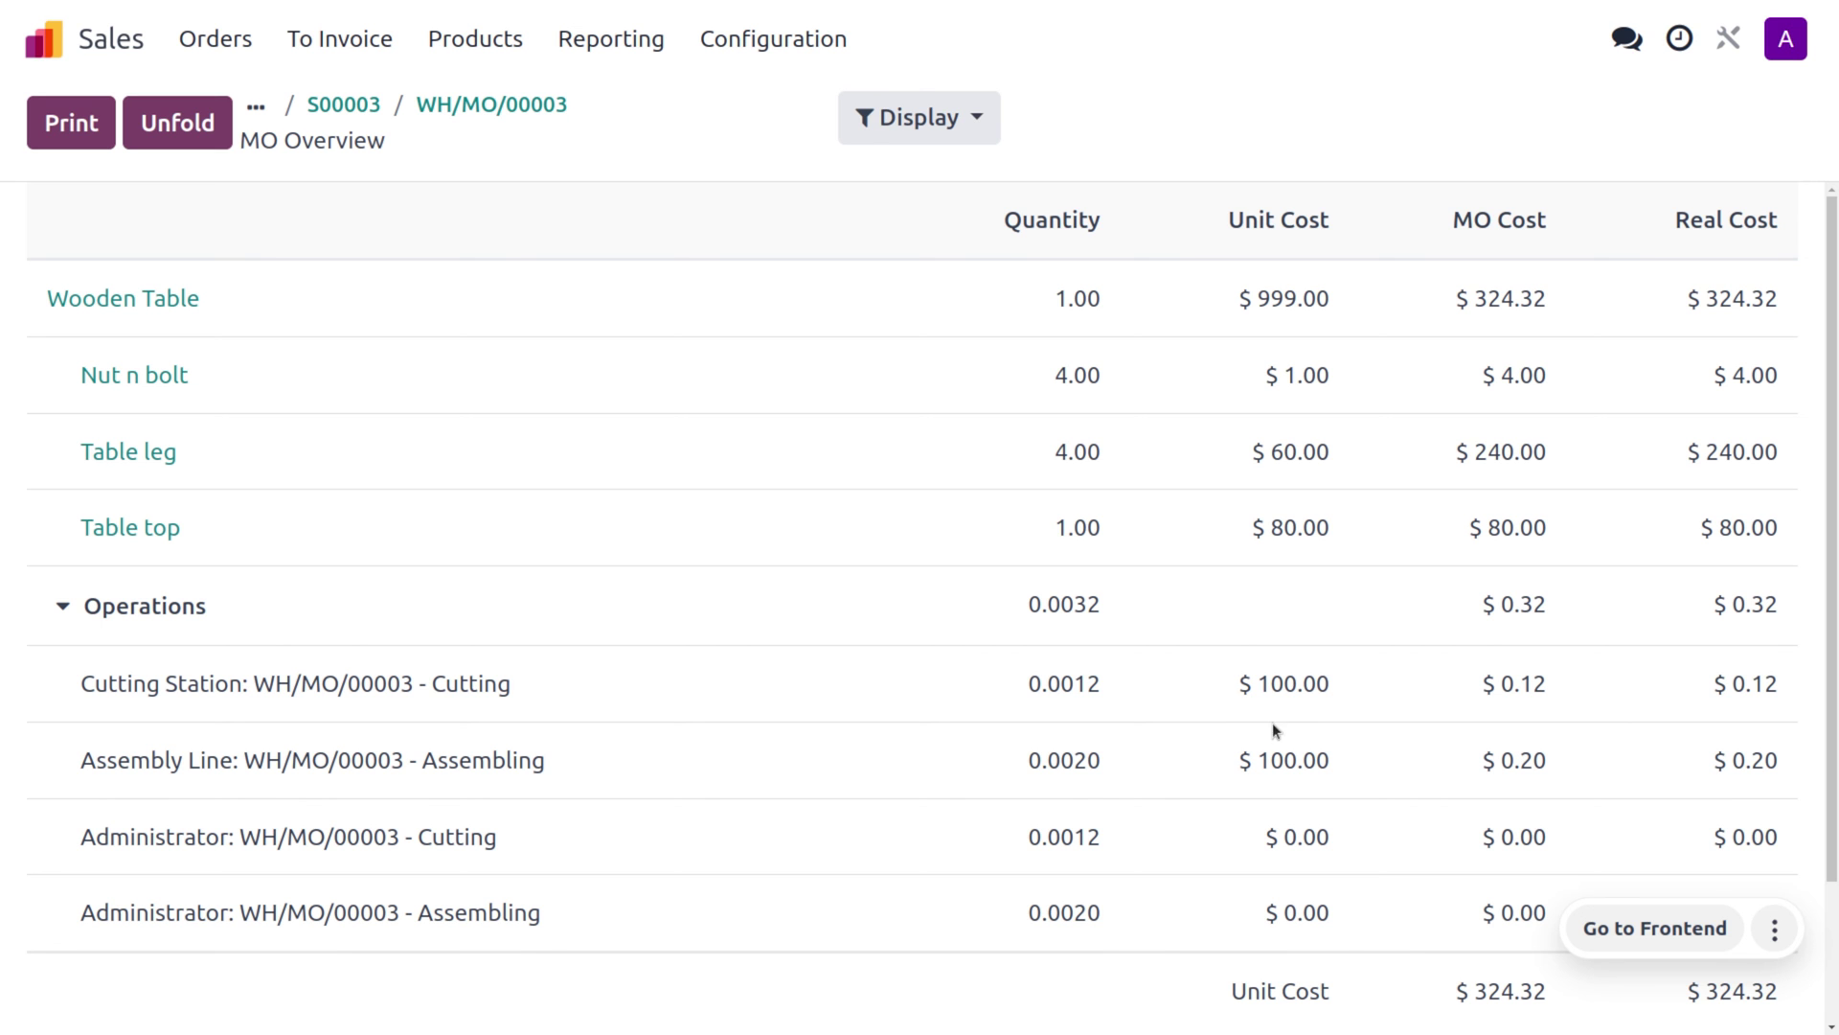
scroll(1066, 786, down, 3)
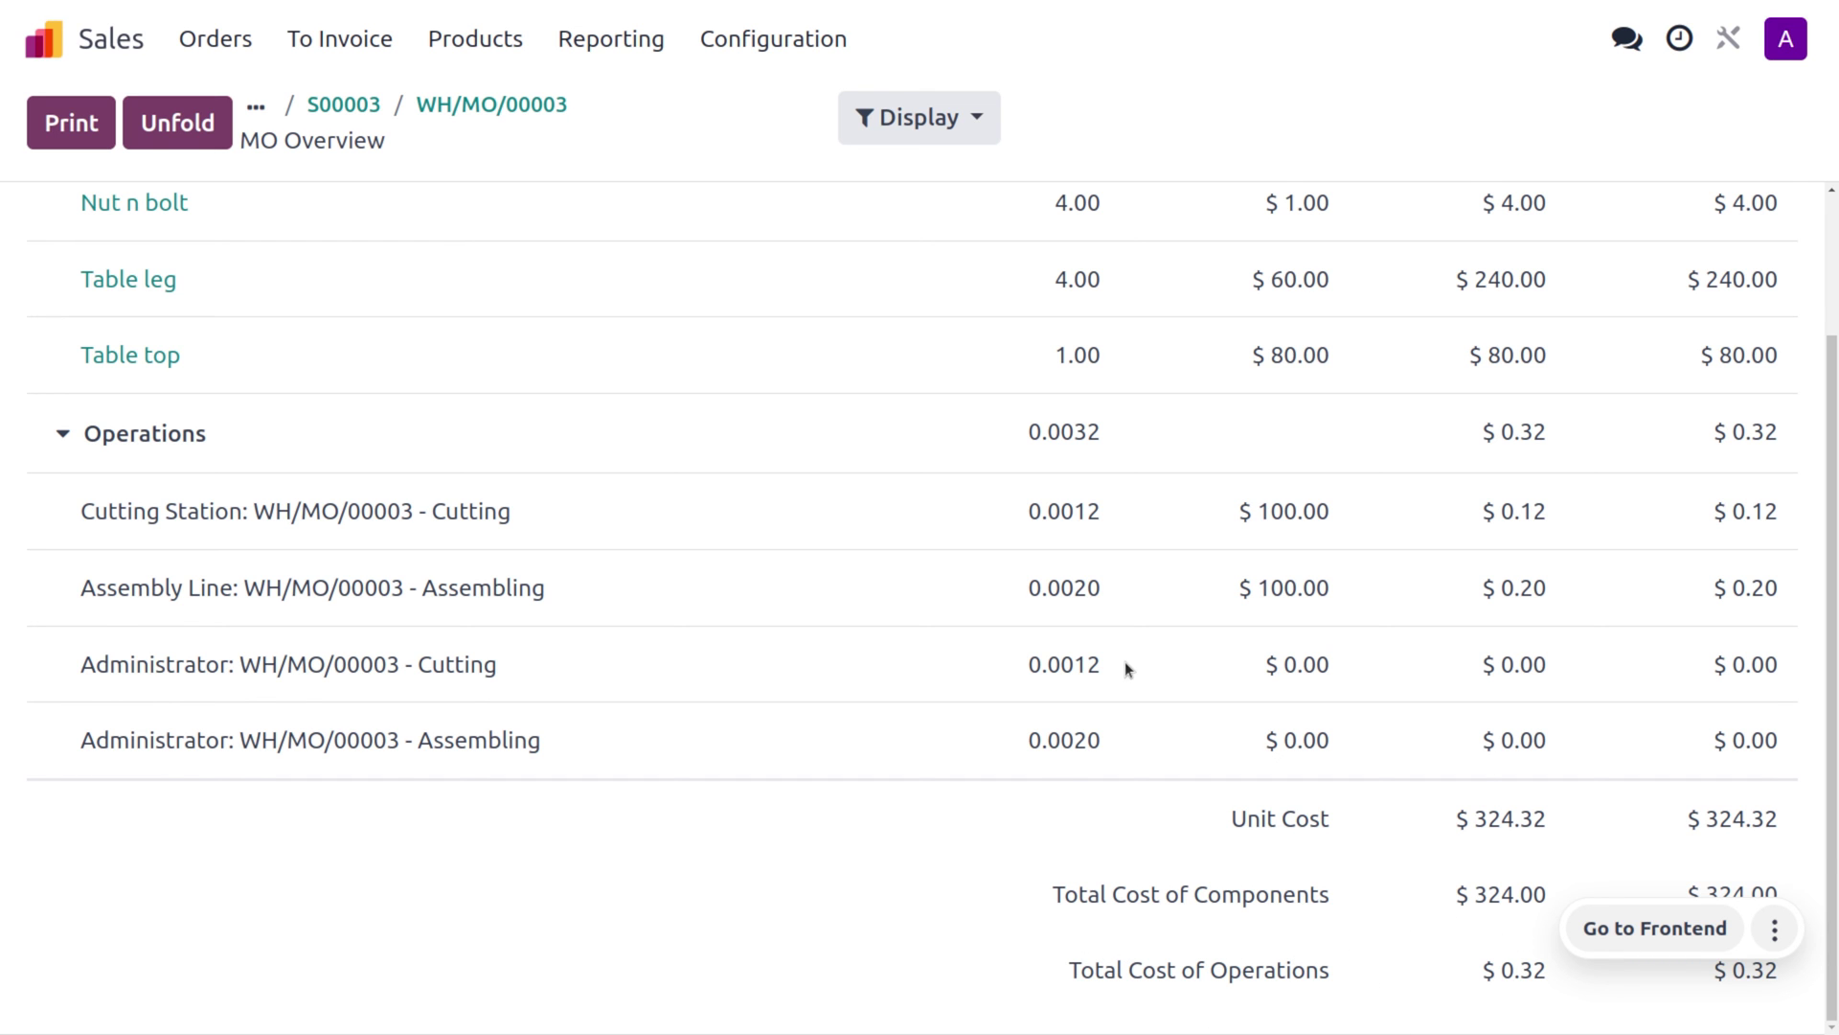
scroll(1125, 661, up, 3)
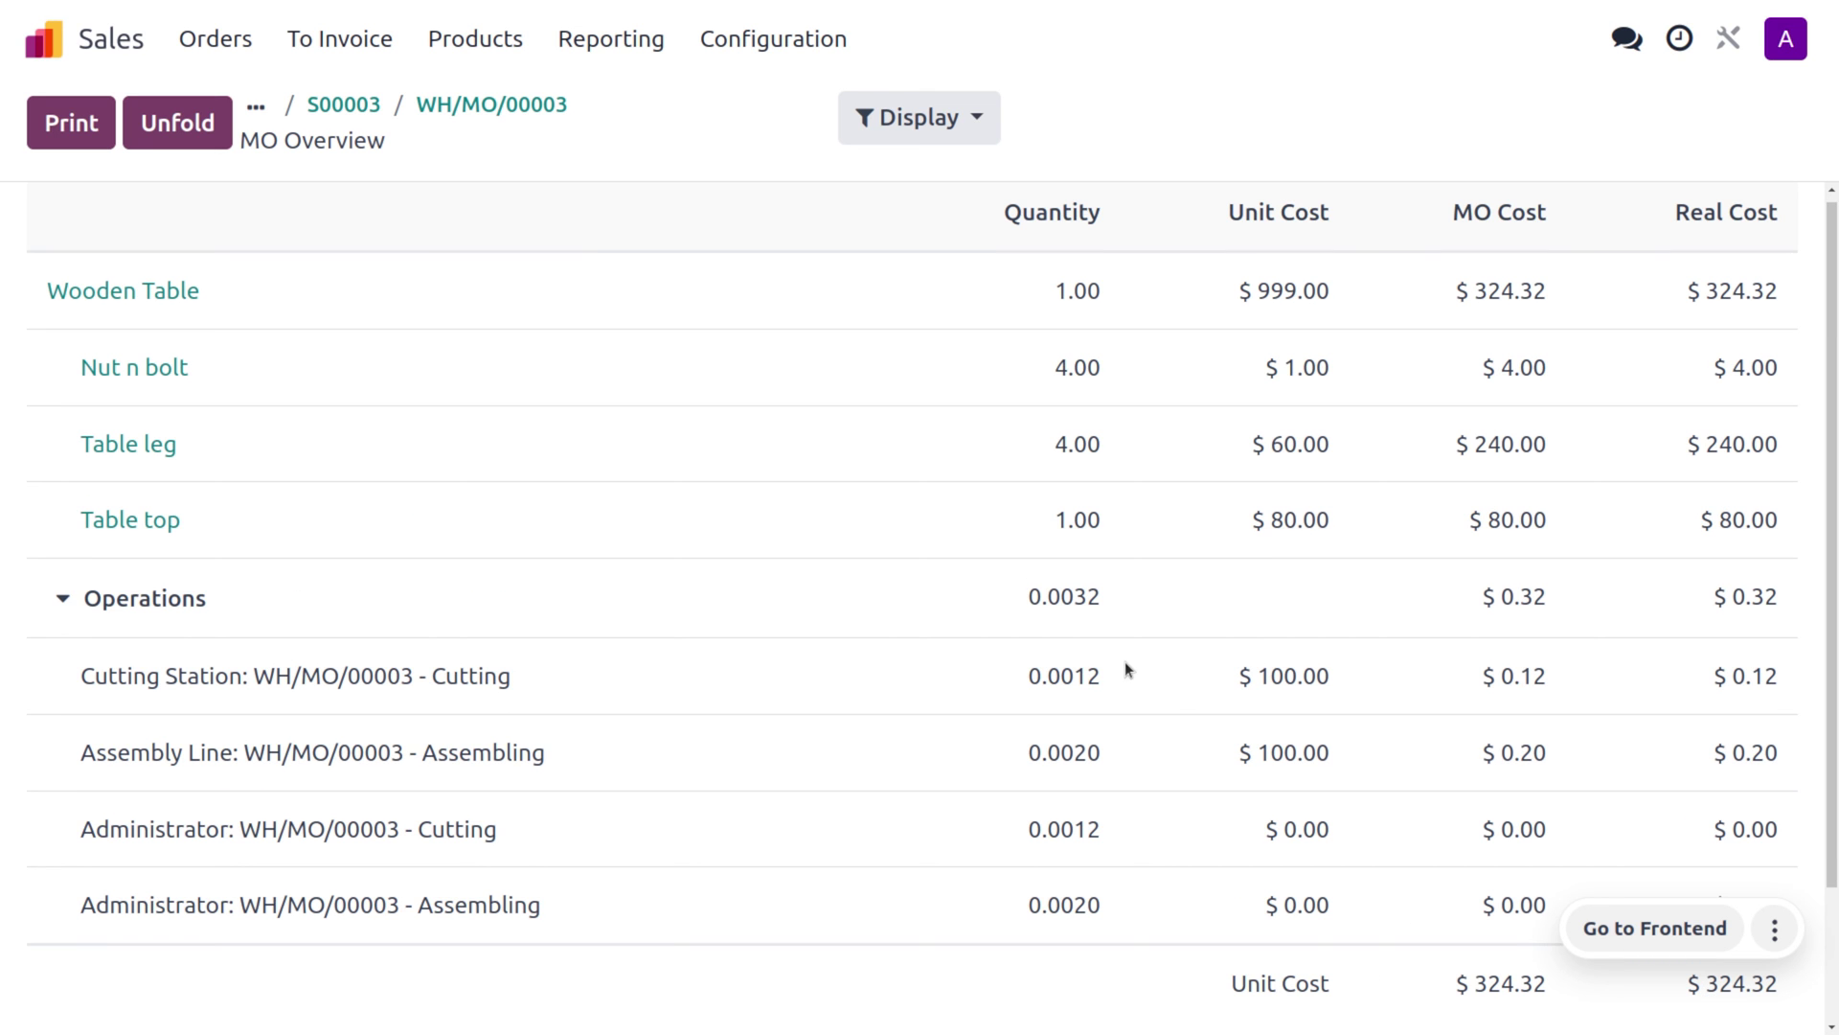
click(460, 106)
click(1171, 123)
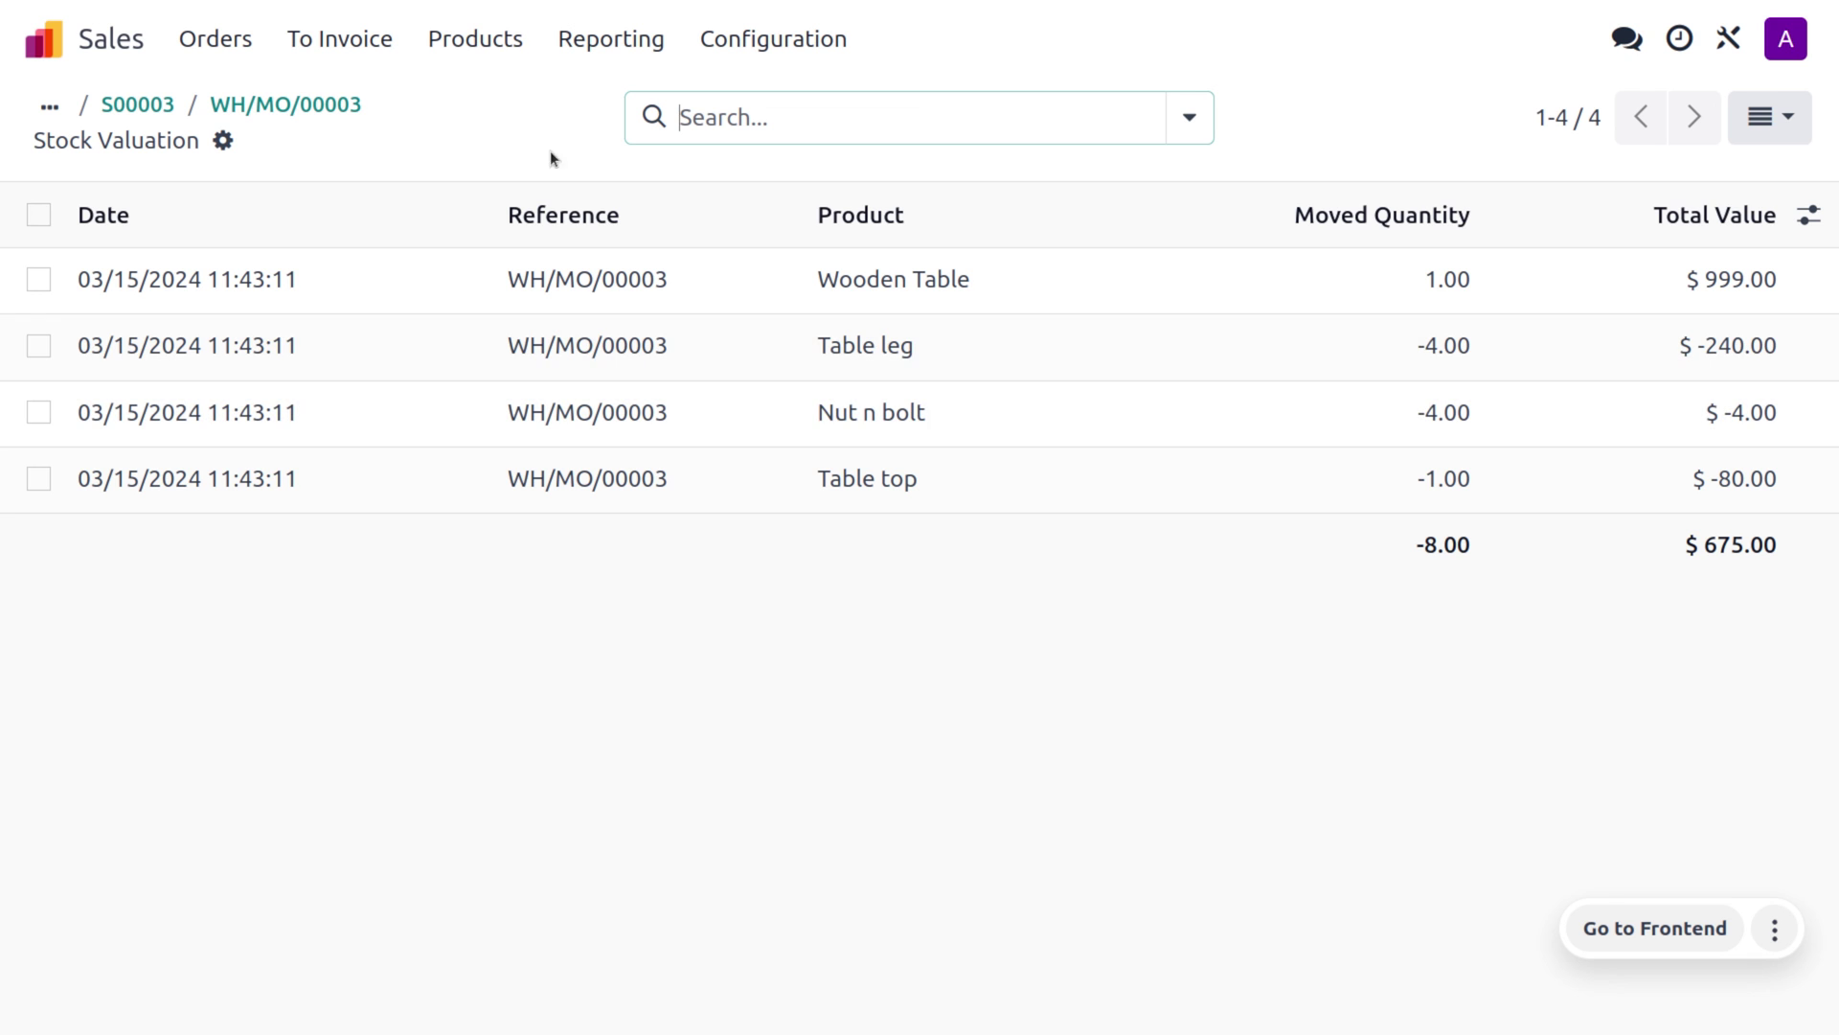
- Open the Wooden Table product from the product list and compute its cost from the bill of materials
click(466, 43)
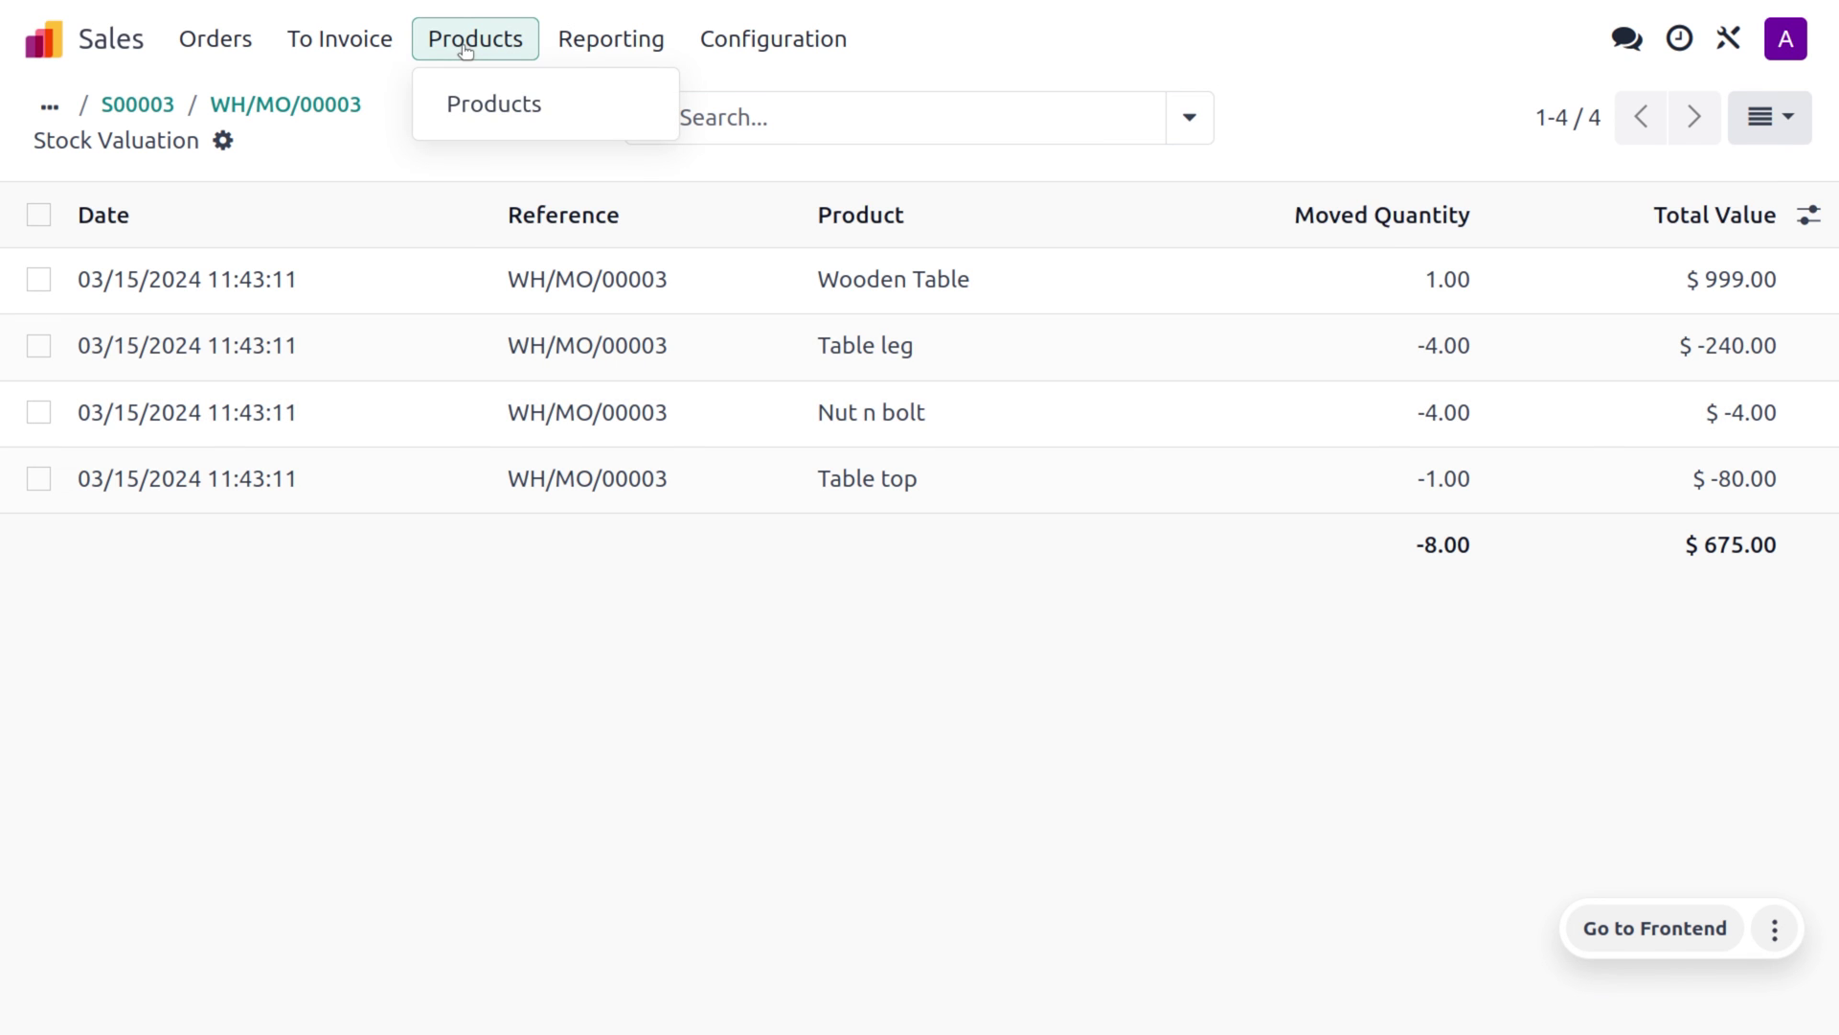
click(498, 105)
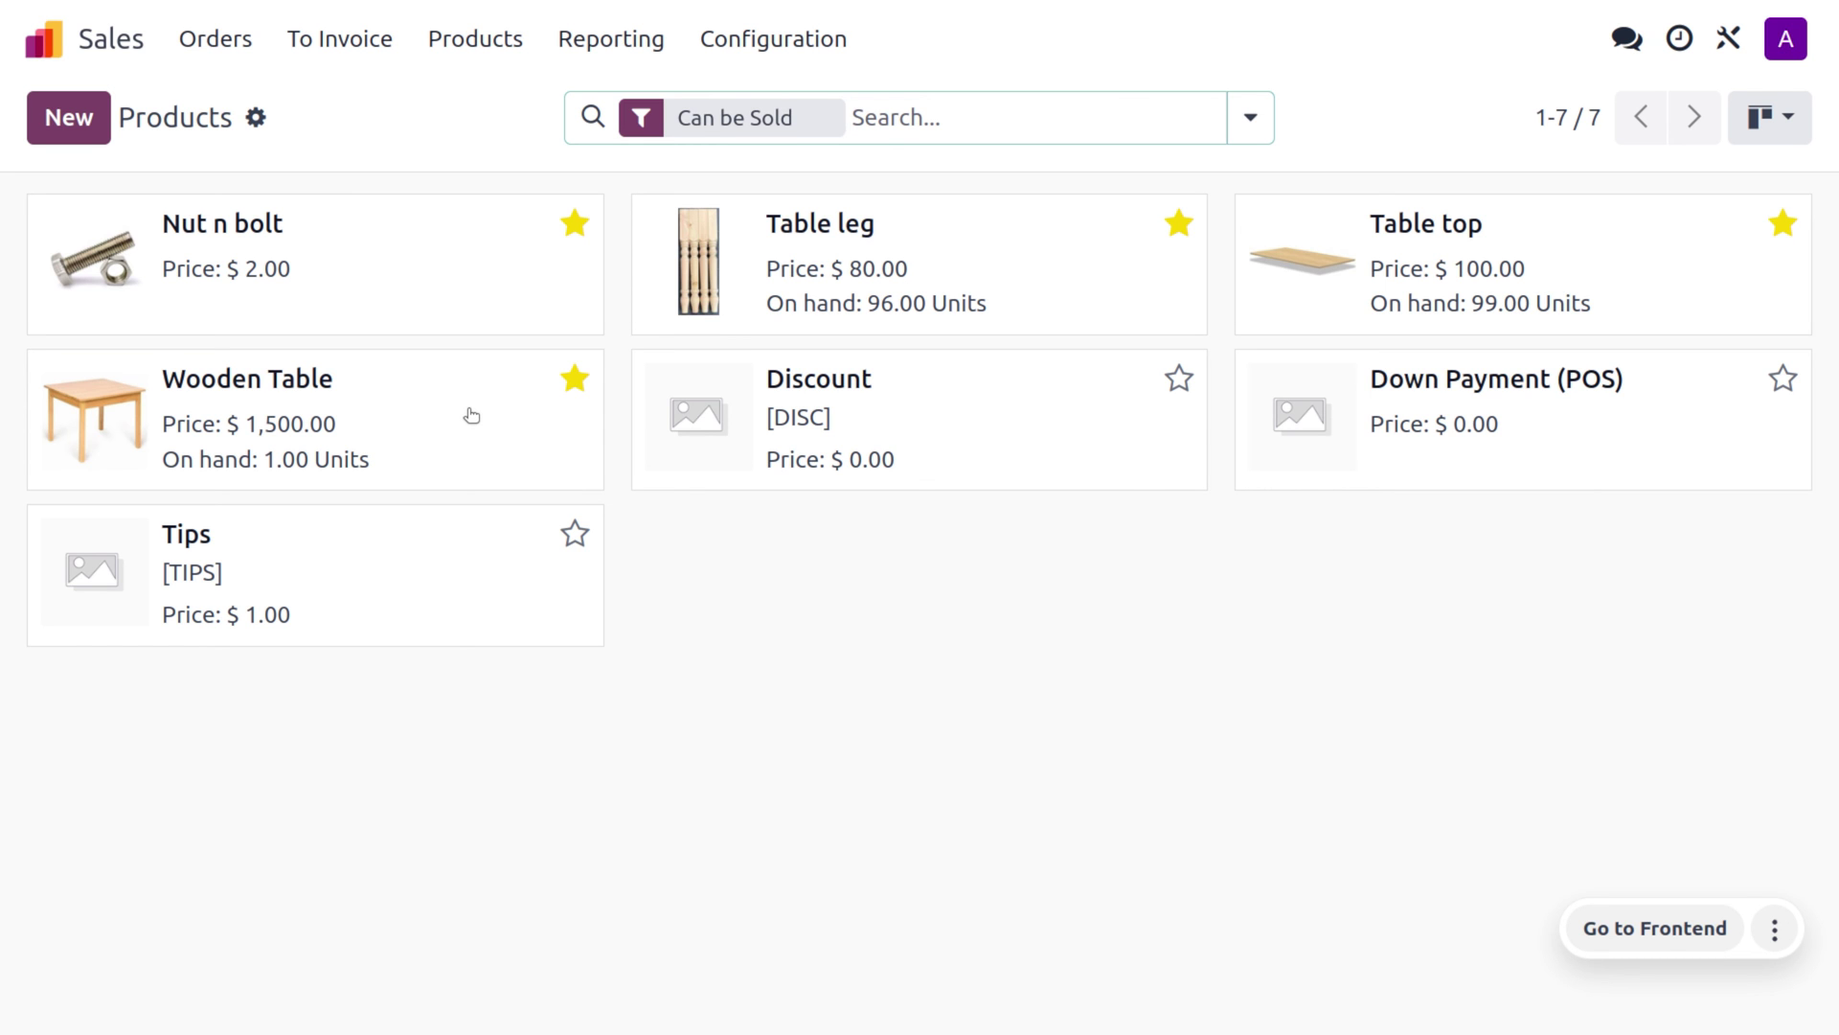
click(471, 414)
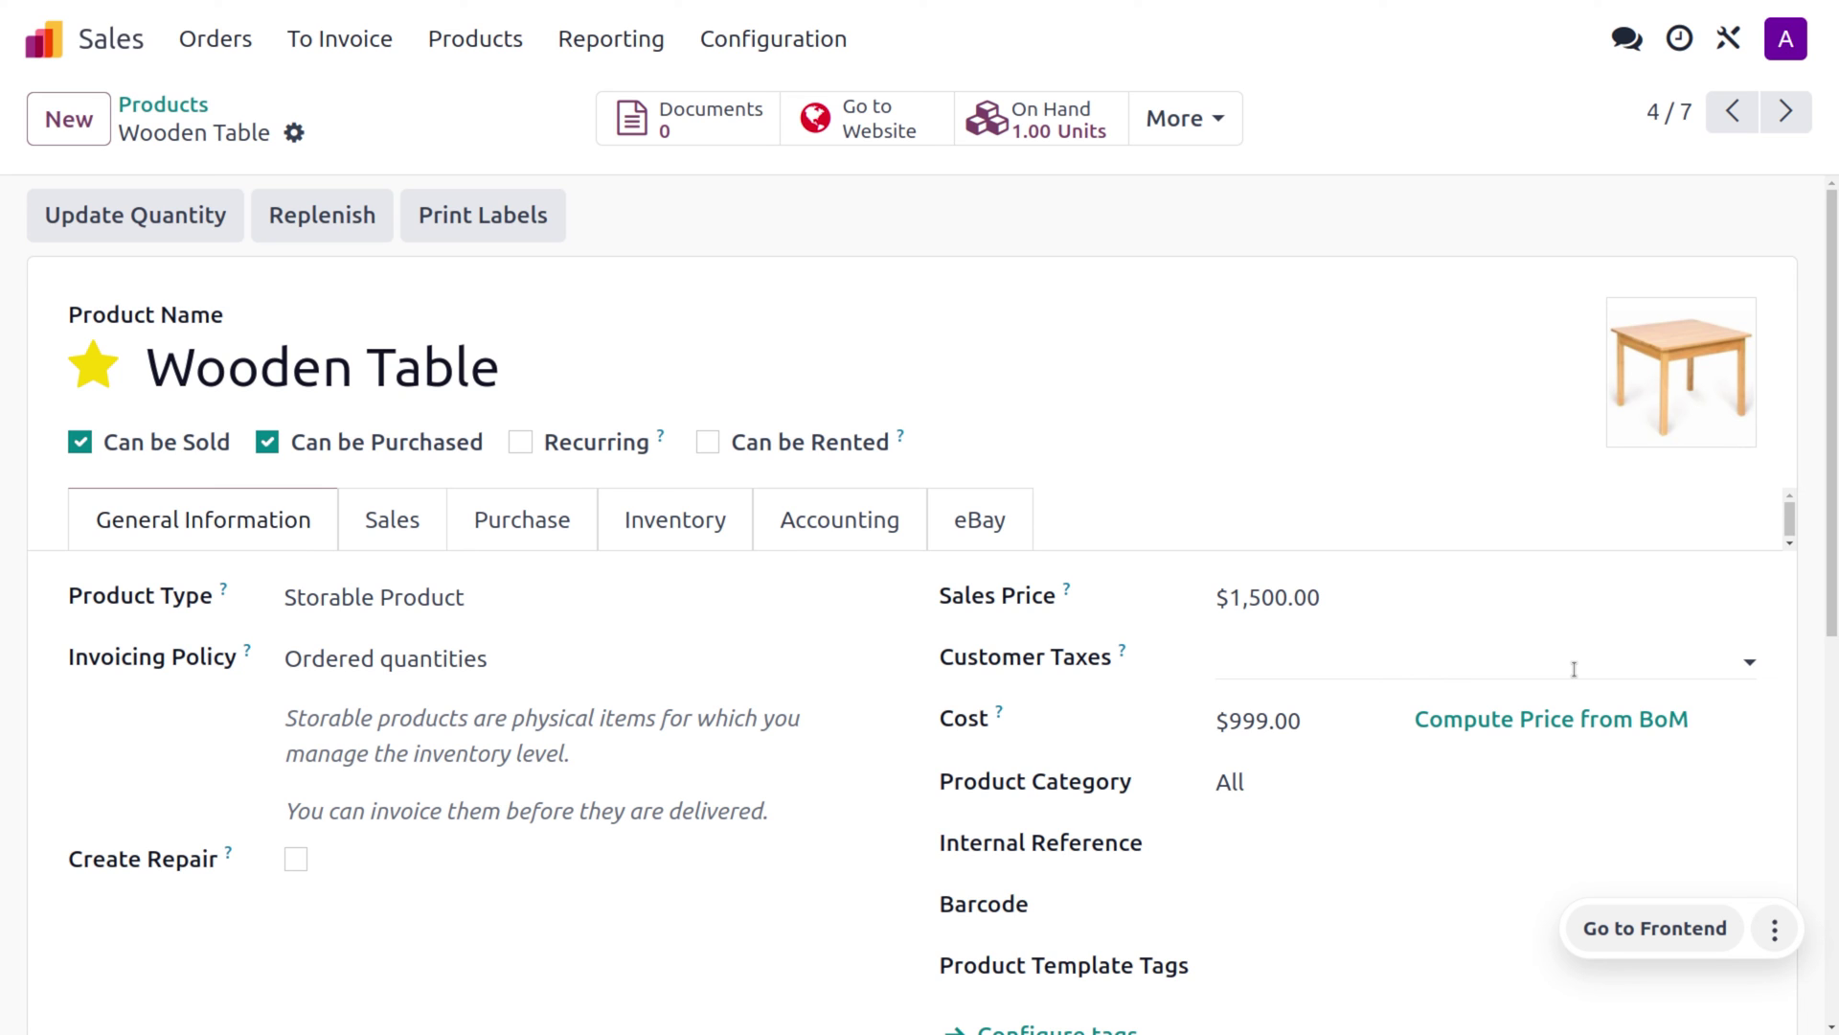
click(1587, 720)
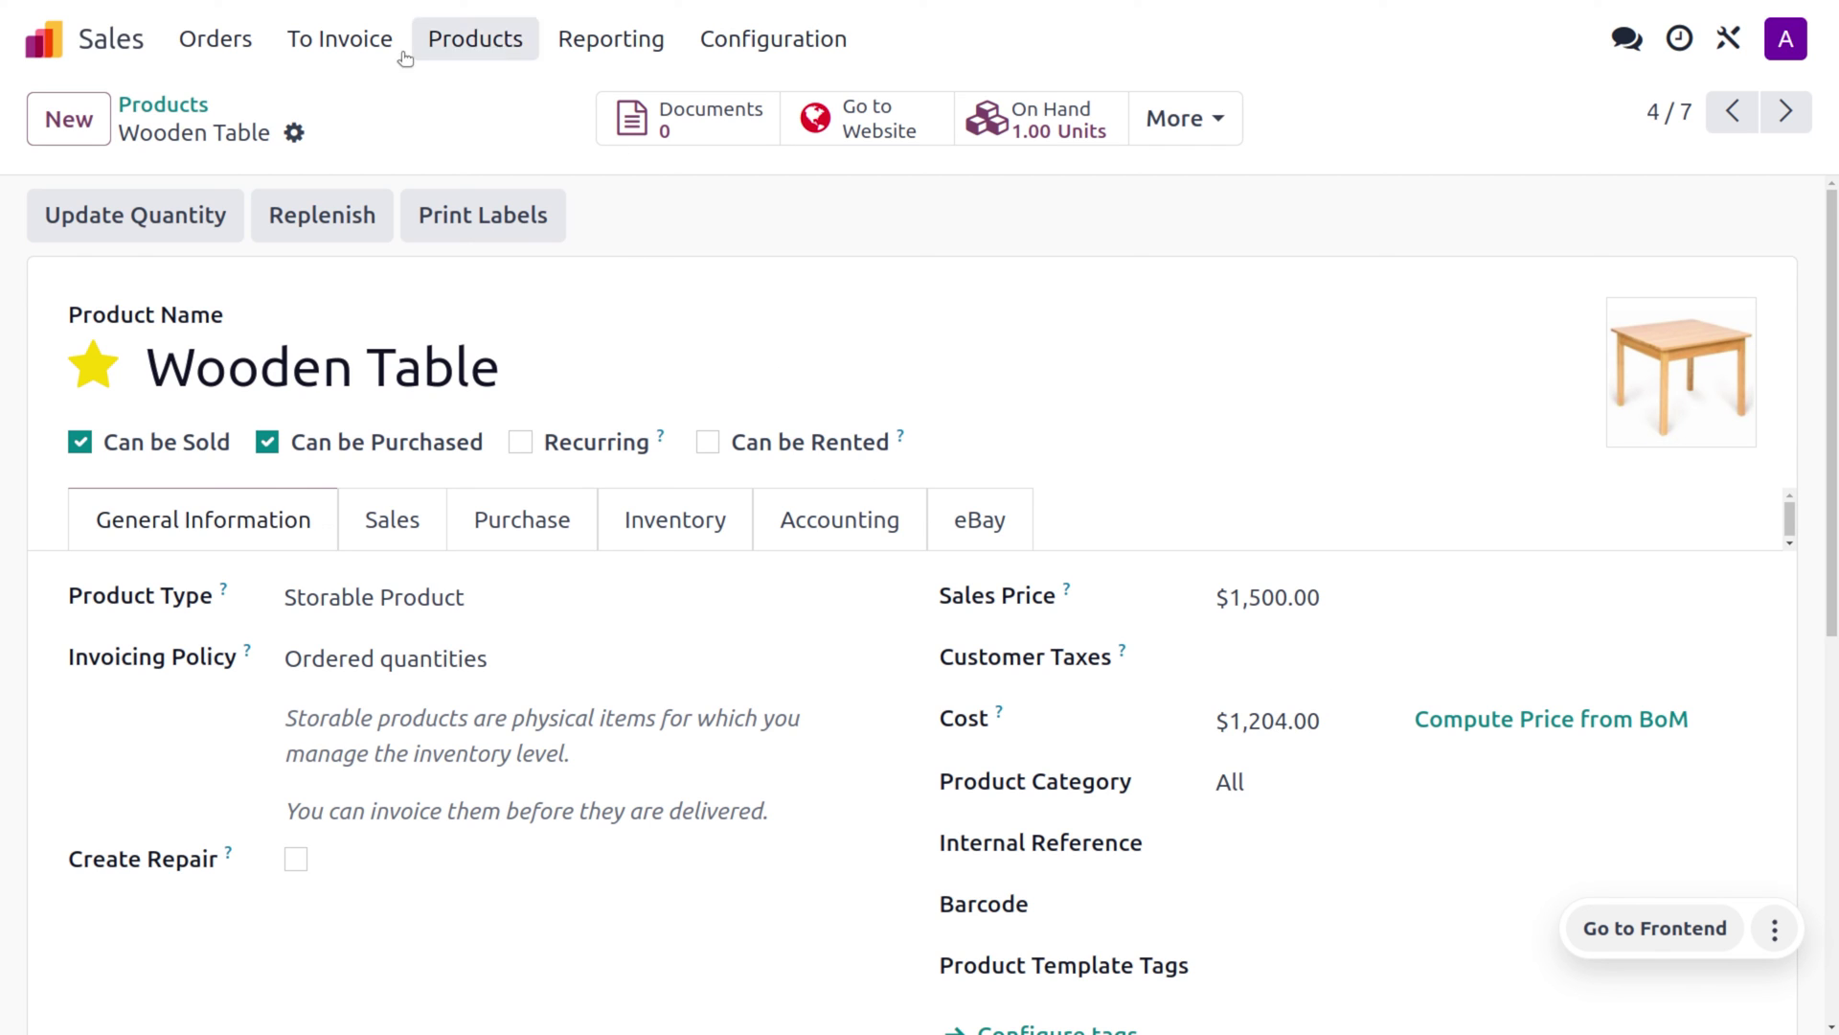
- Validate the delivery order linked to the Wooden Table sales order and check its stock valuation
click(232, 43)
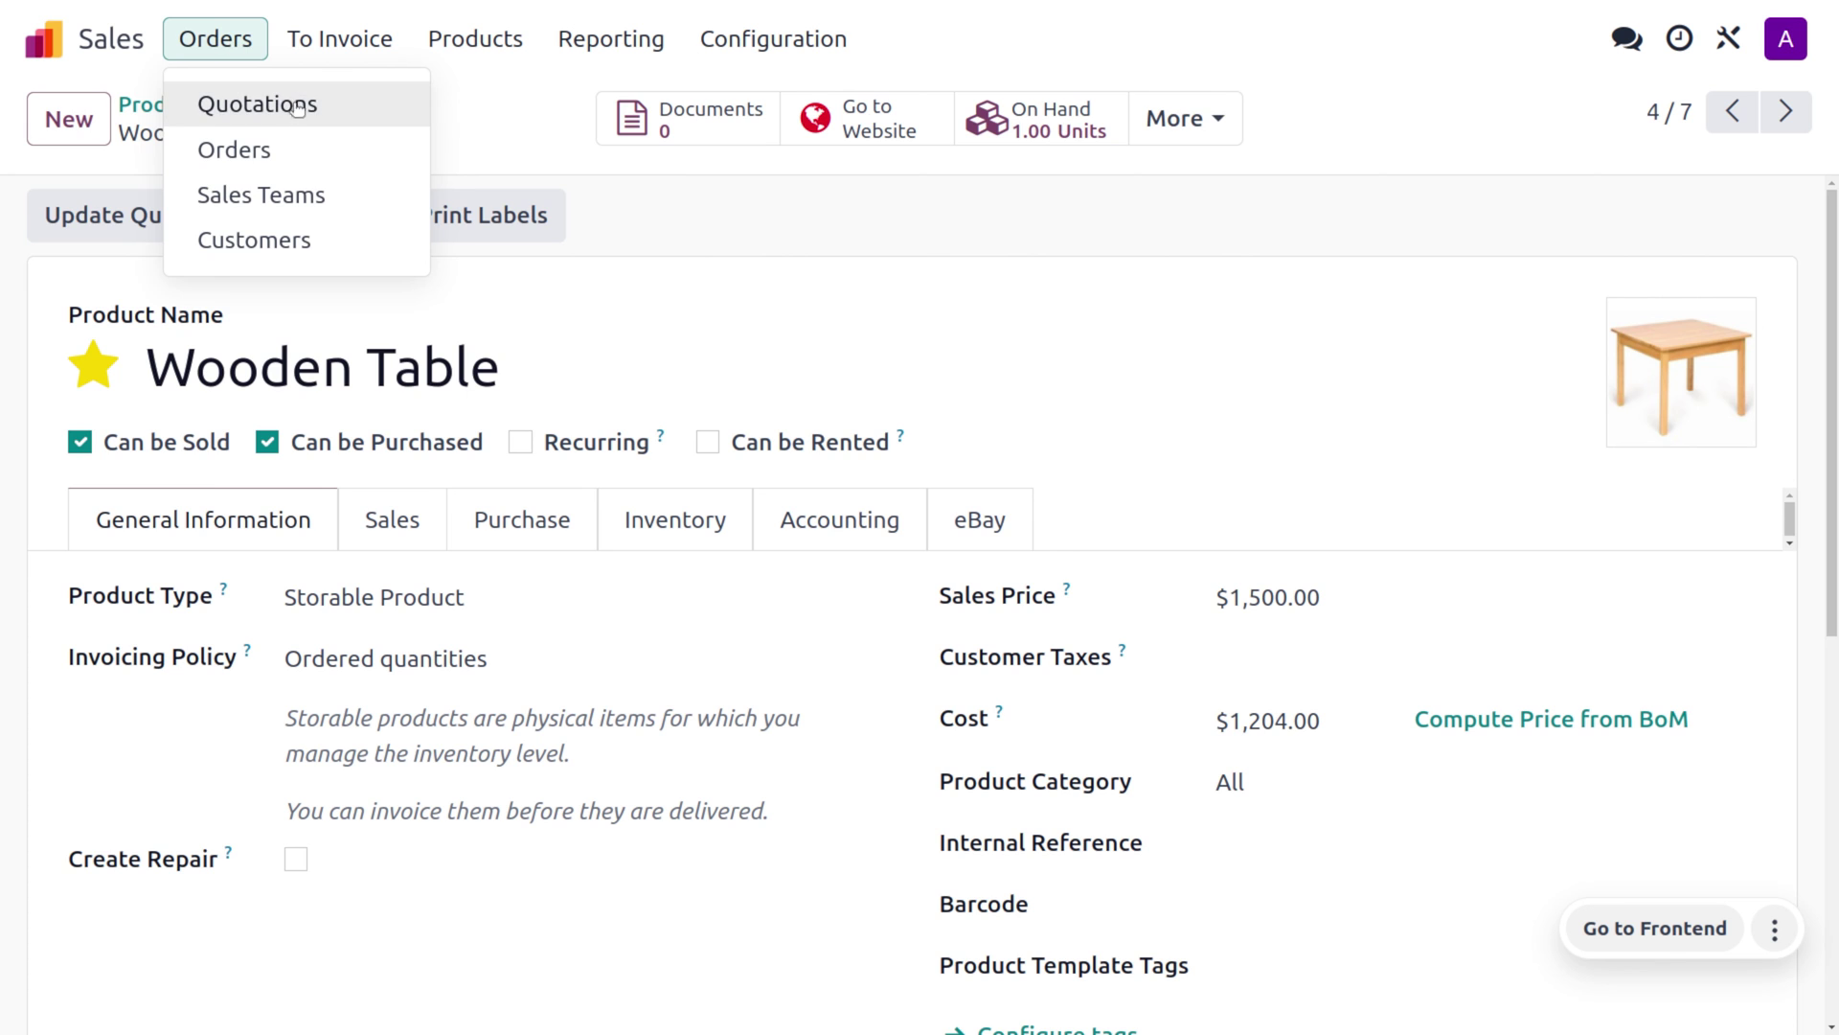
click(292, 111)
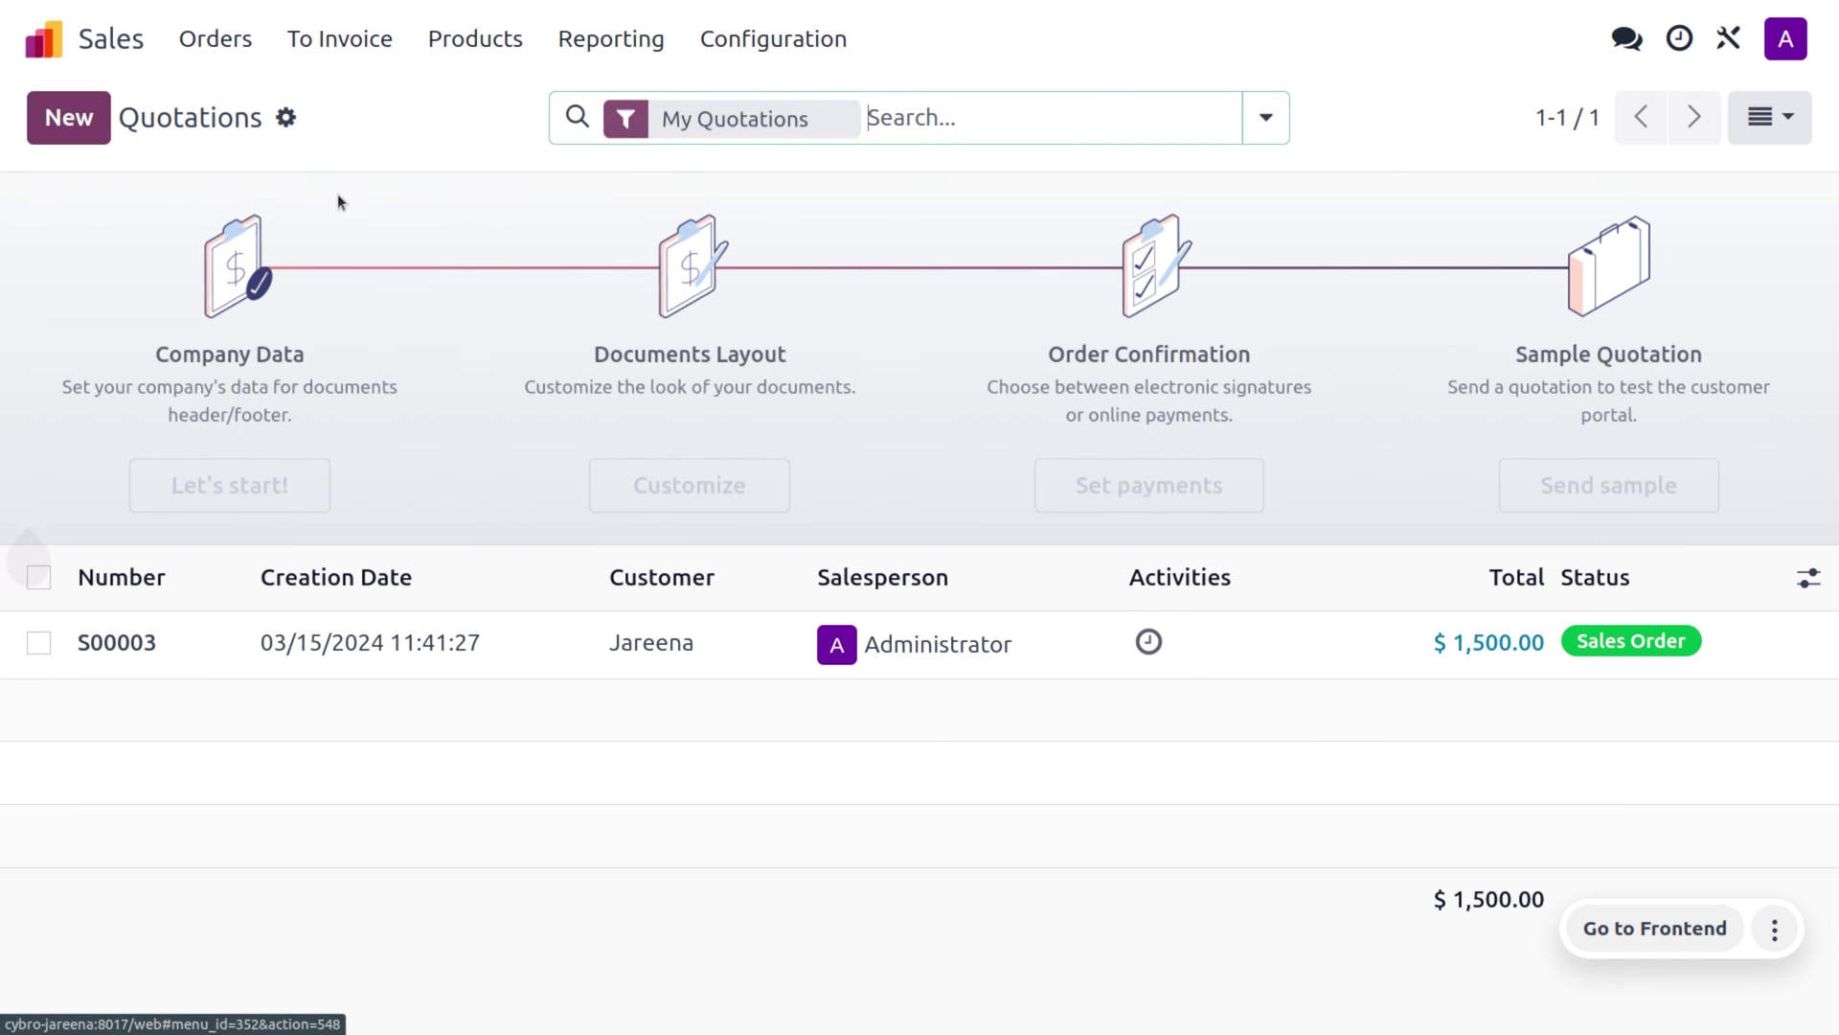
click(534, 639)
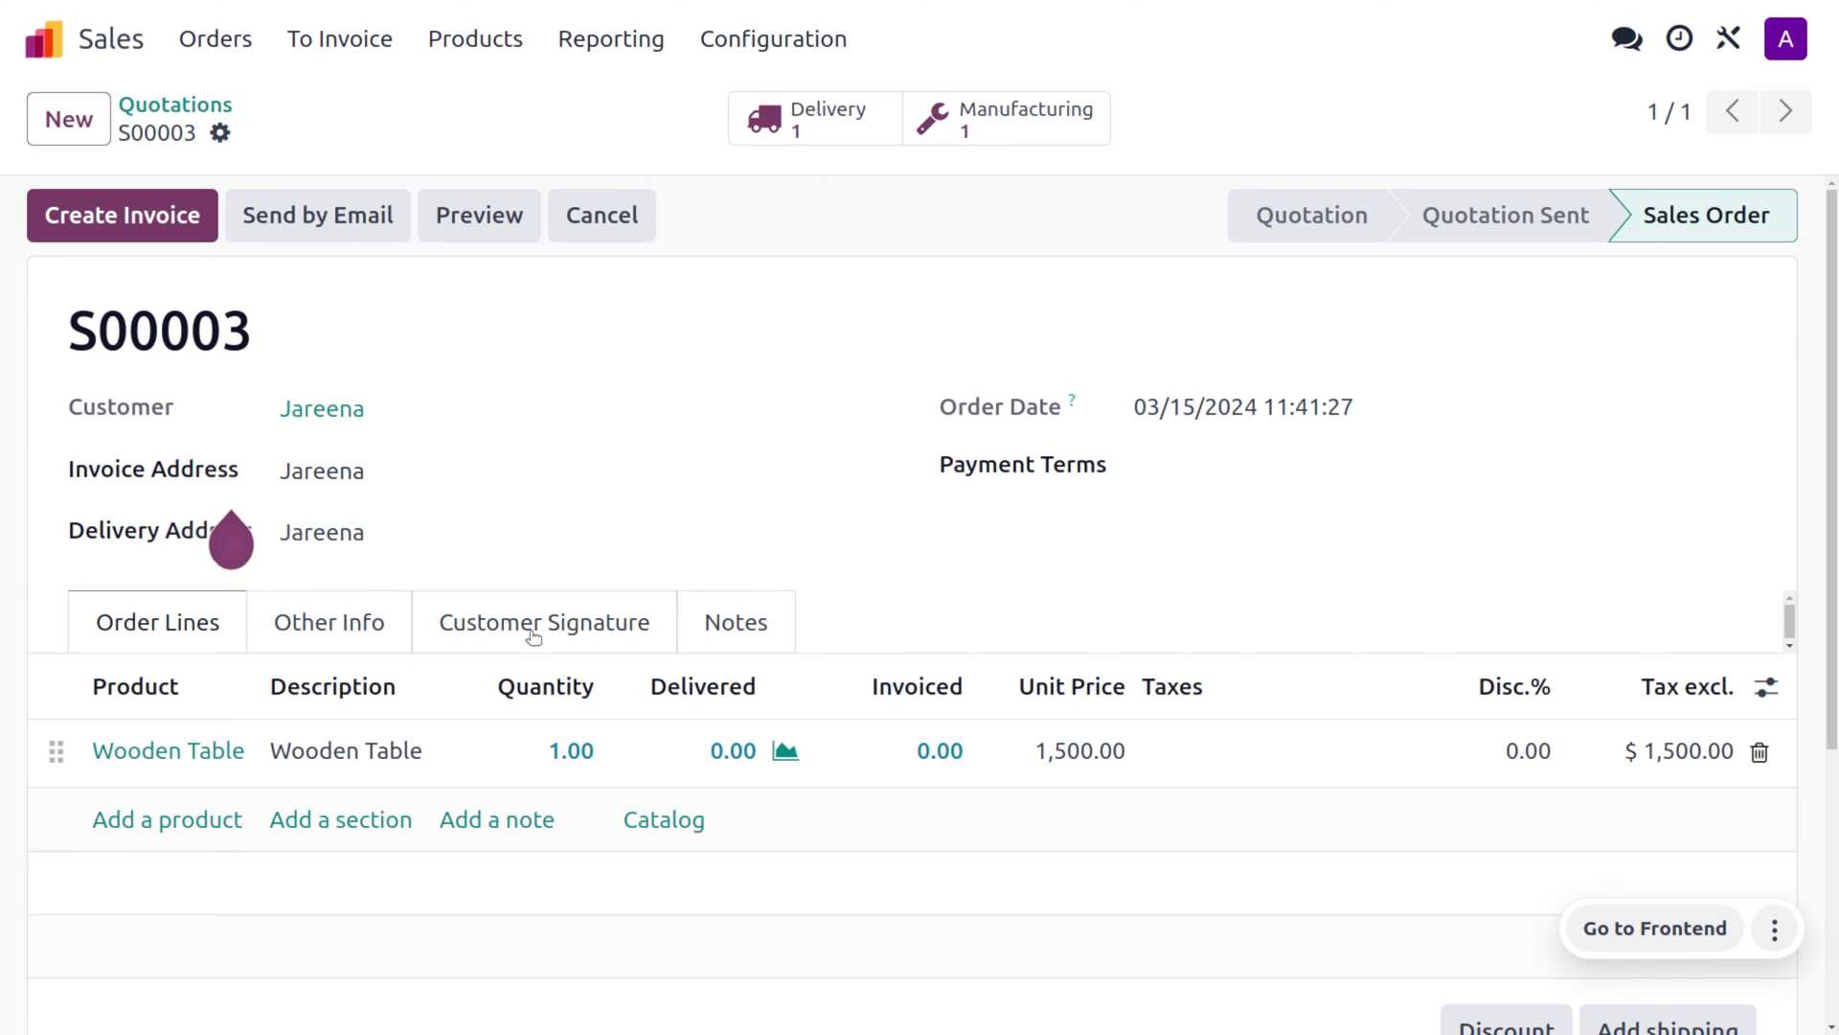
click(841, 139)
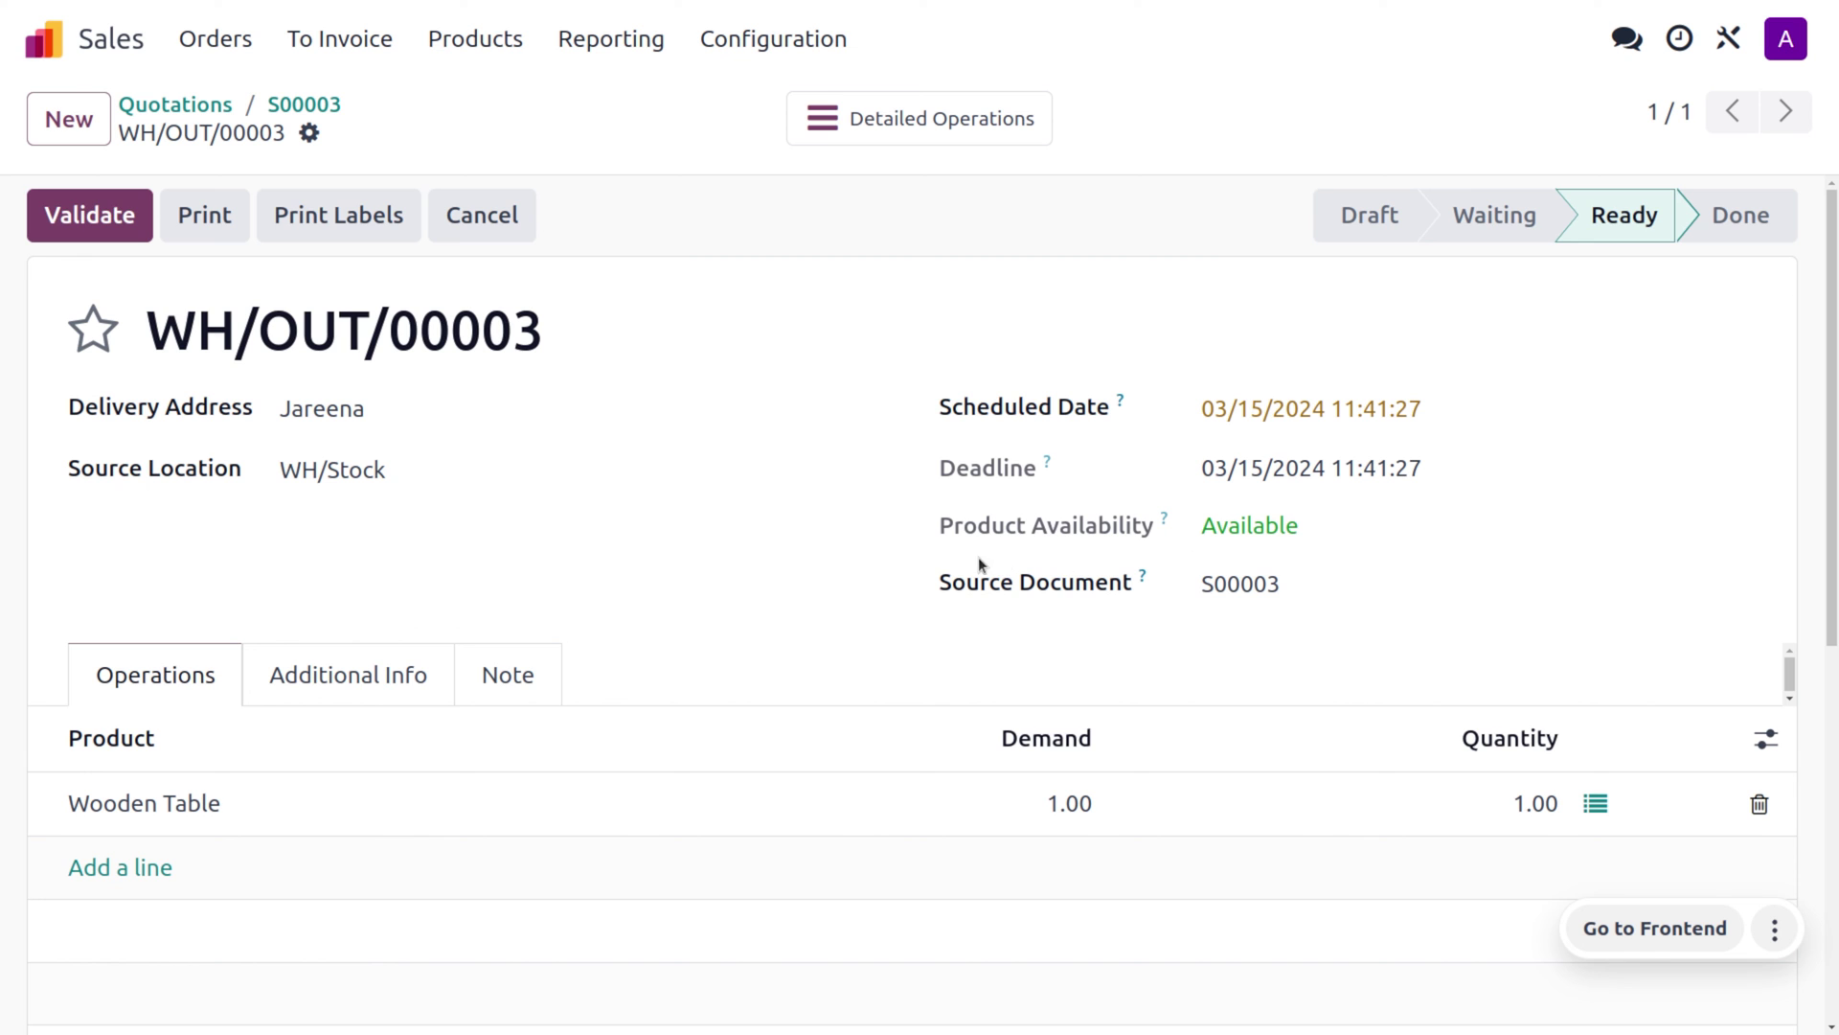
click(117, 197)
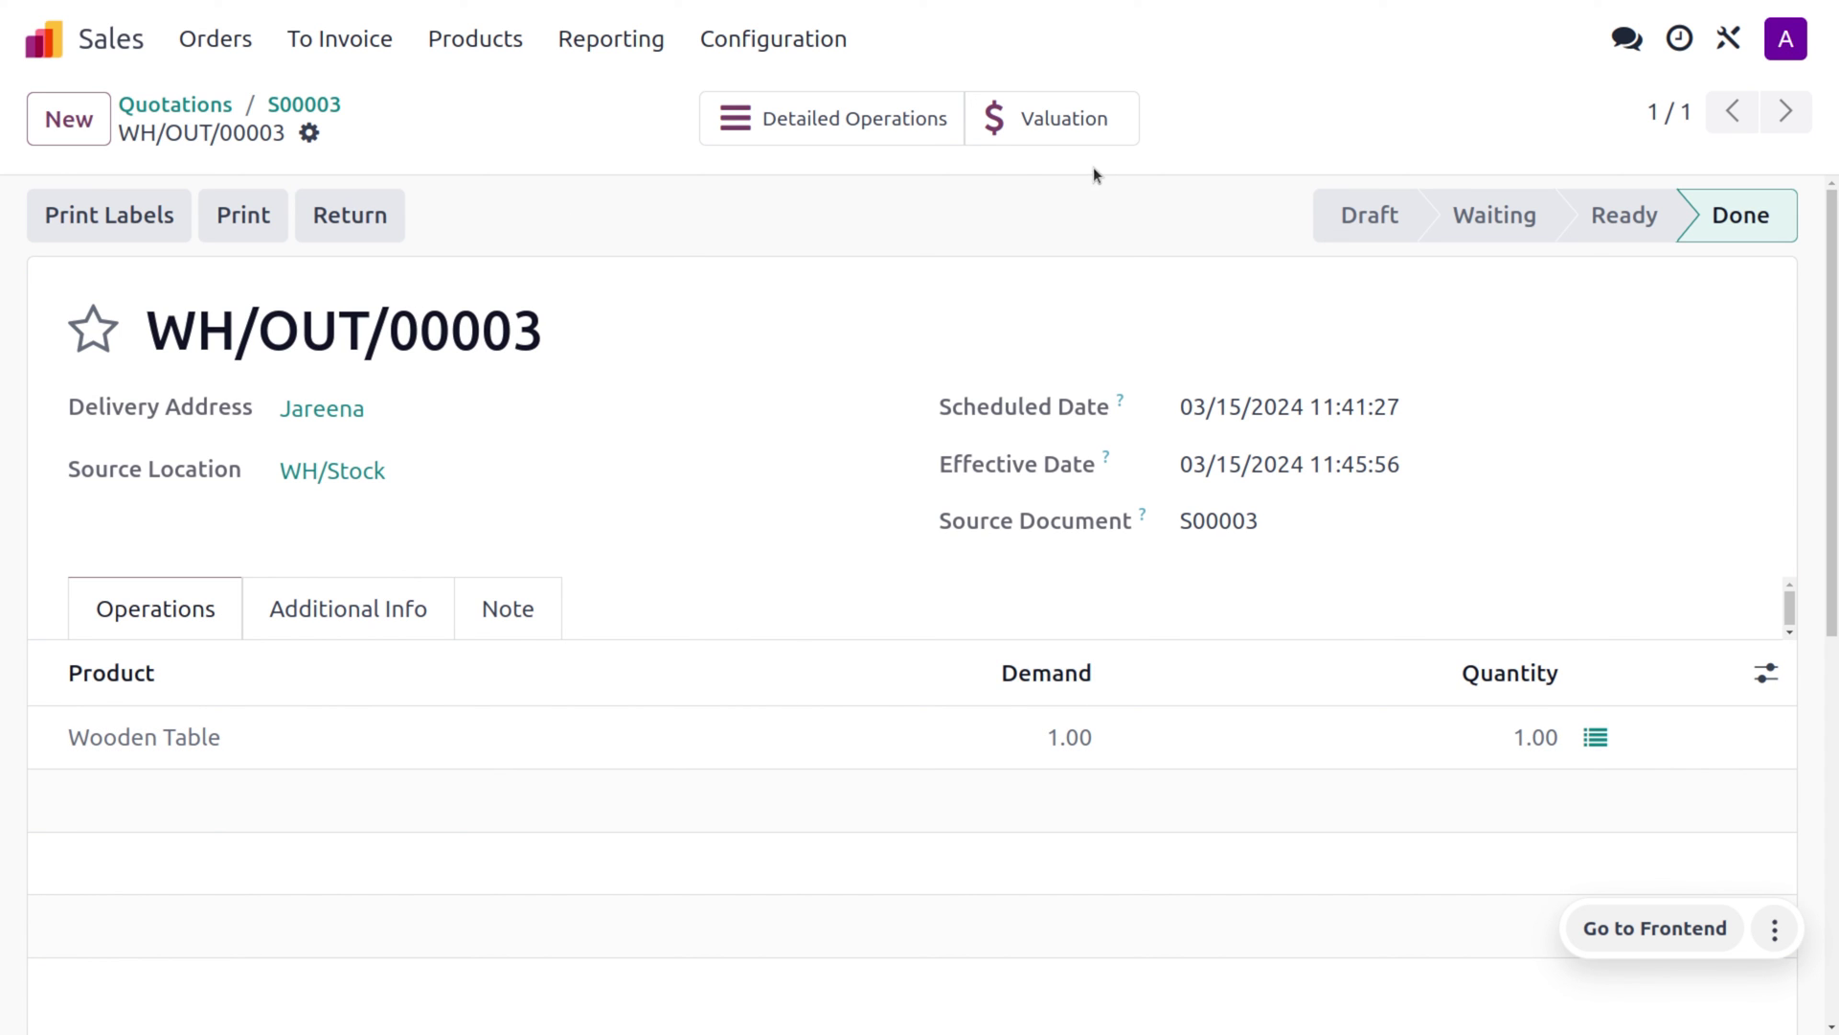
click(1031, 128)
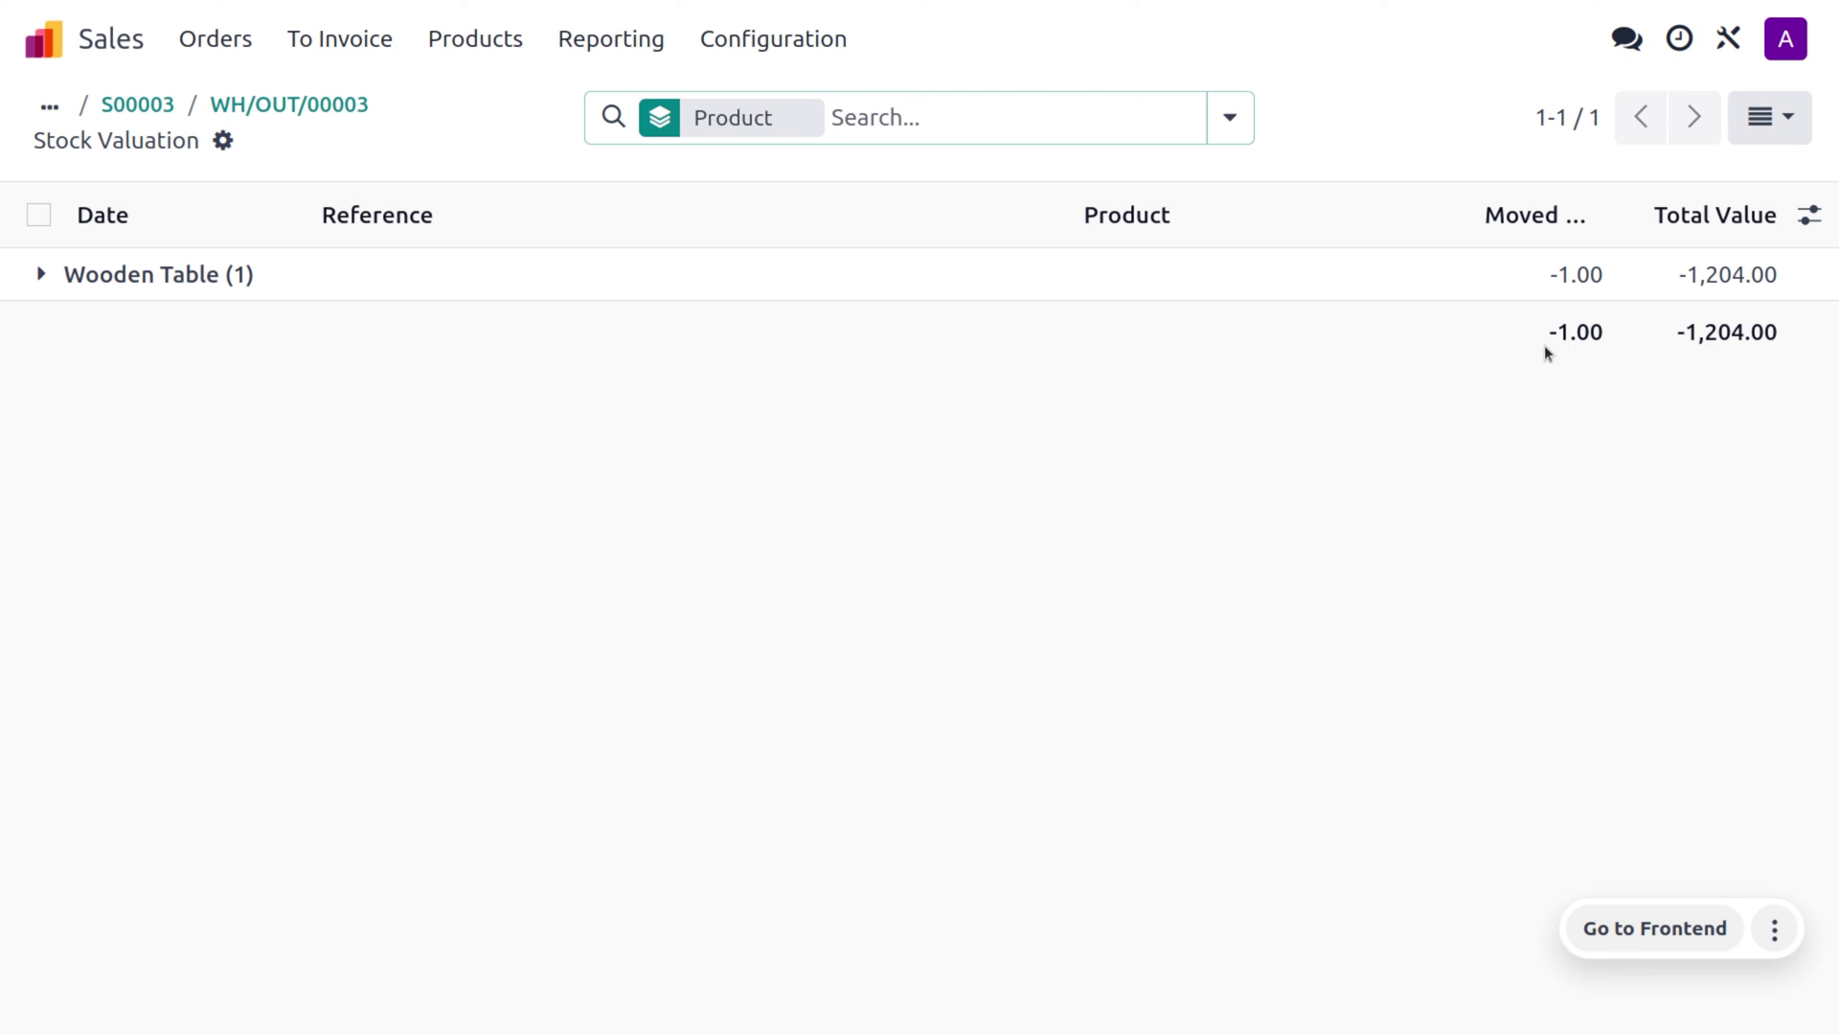
- Create a regular invoice from the Wooden Table sales order and confirm it
click(163, 109)
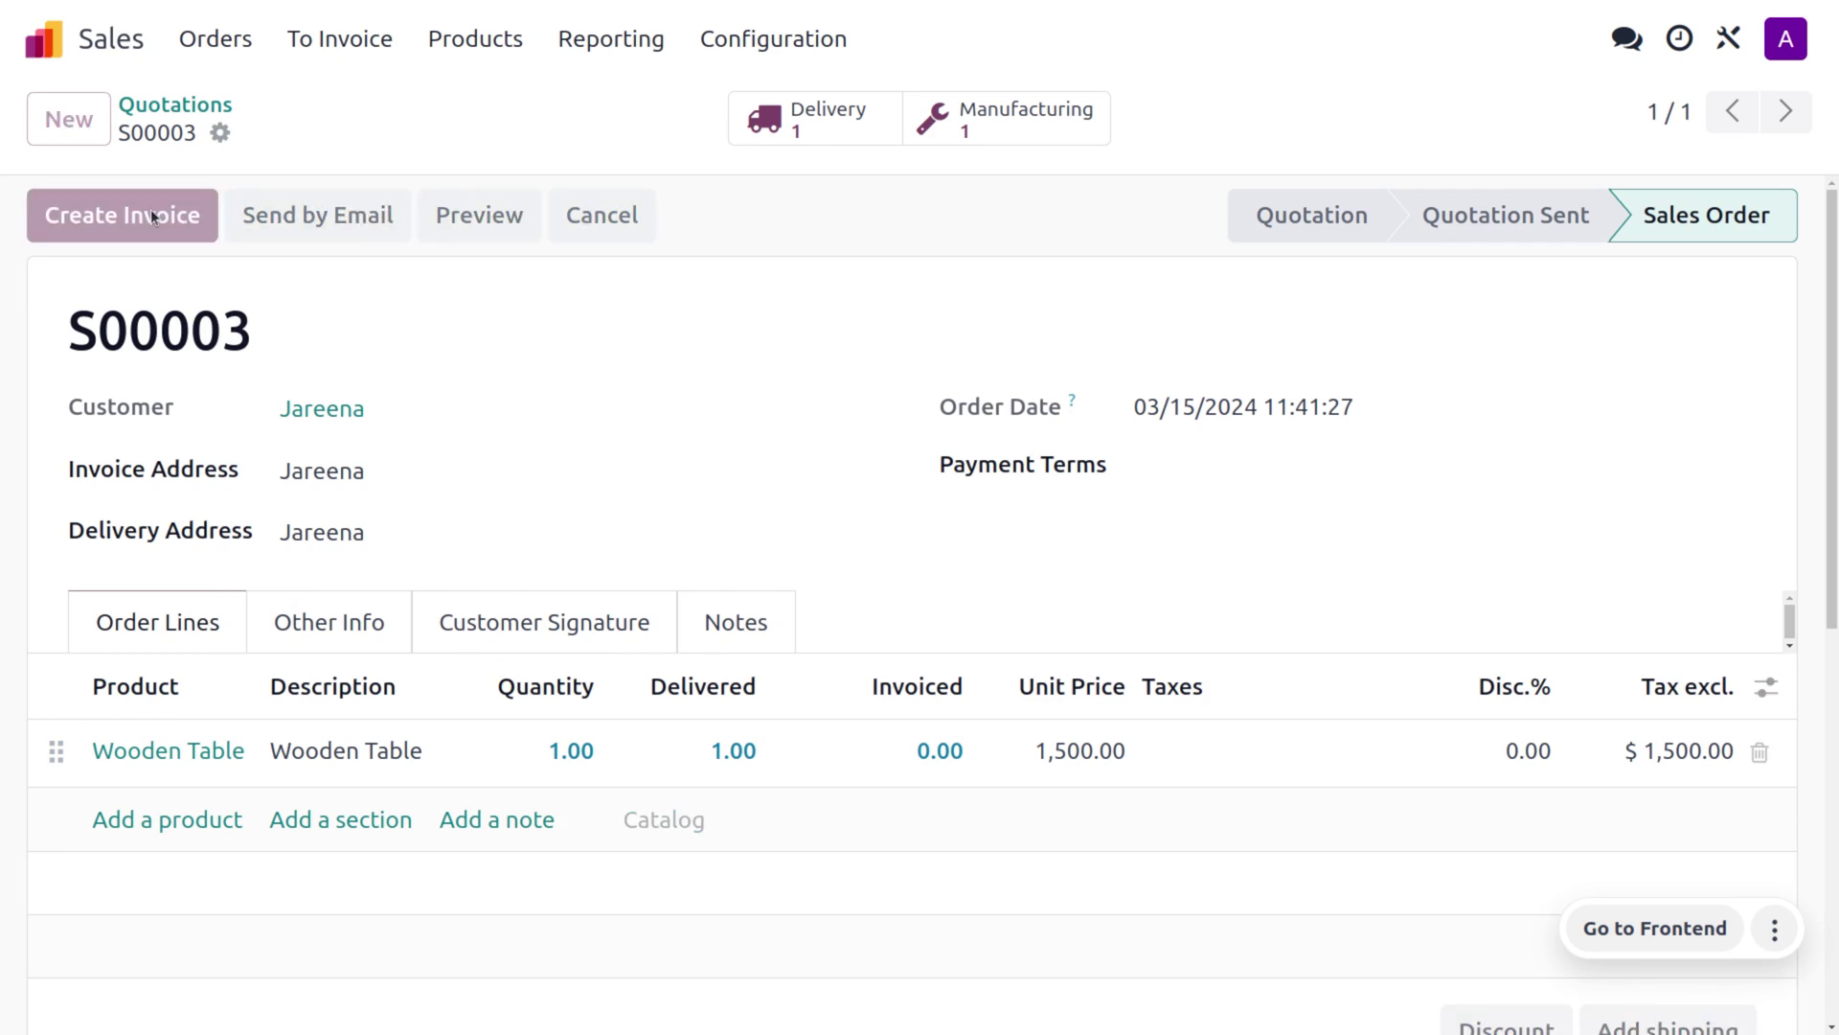
click(151, 216)
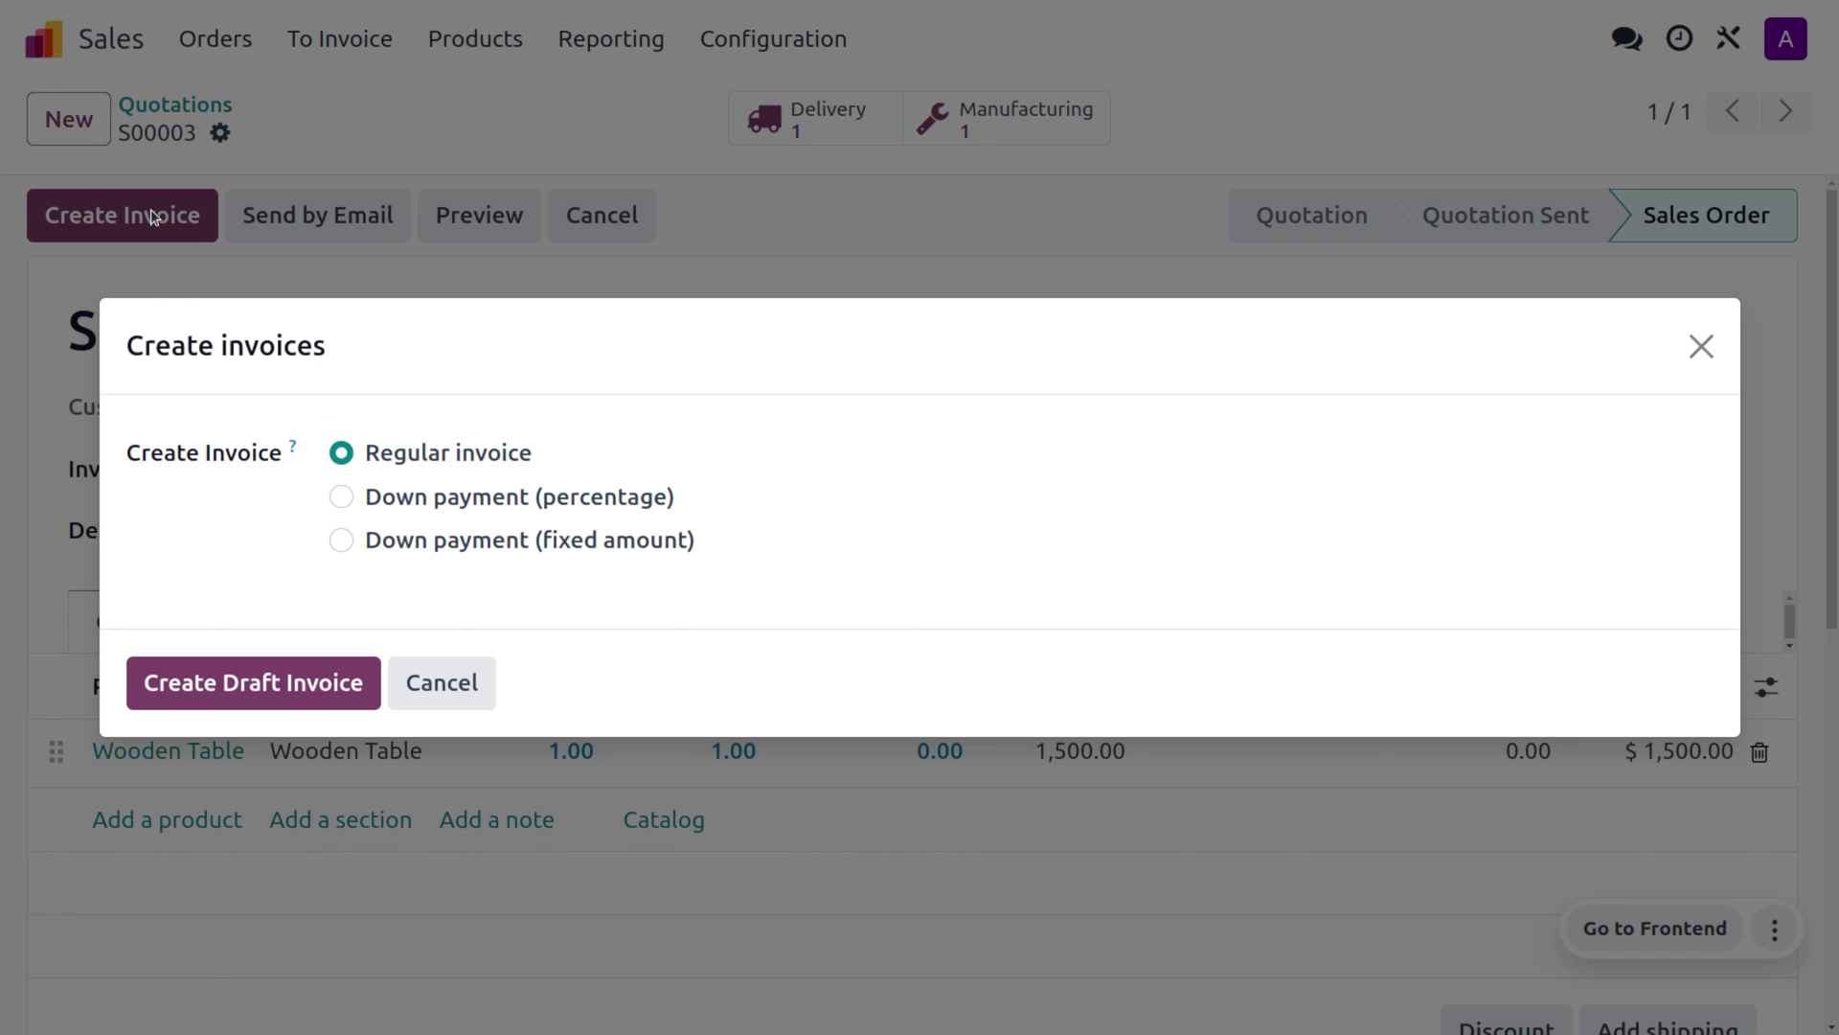
click(315, 686)
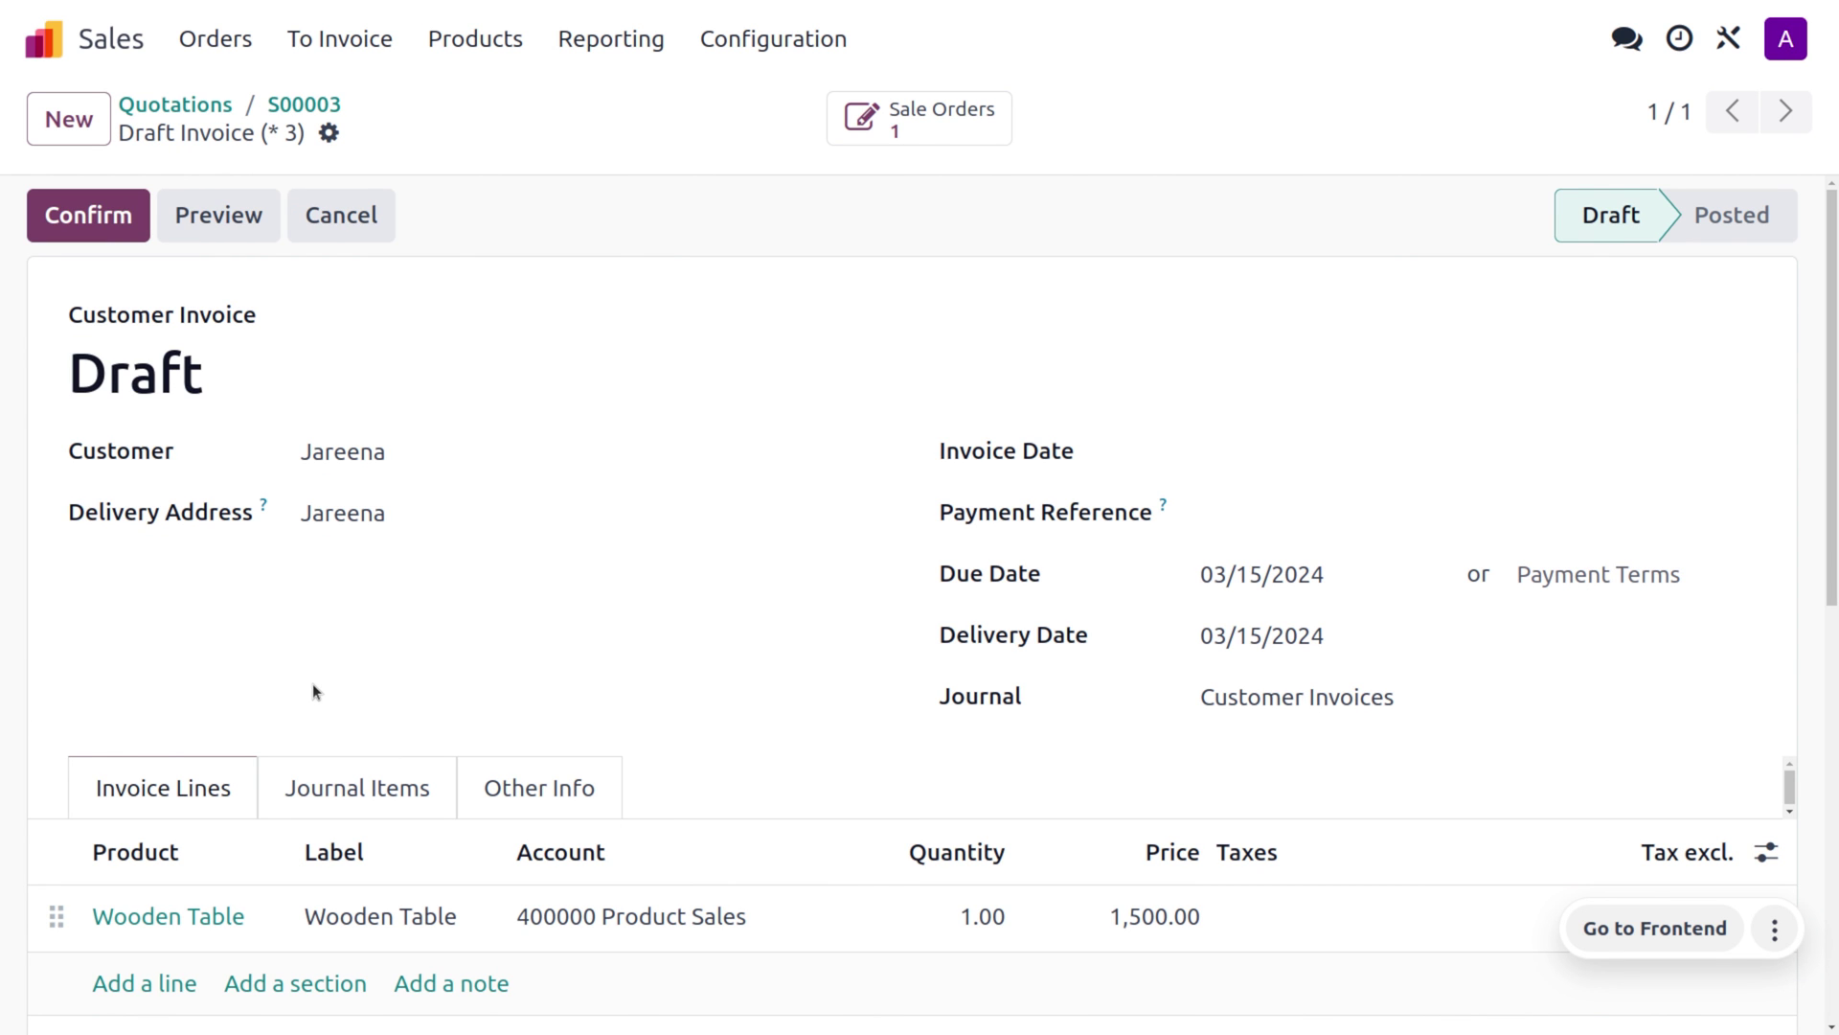
scroll(853, 963, down, 3)
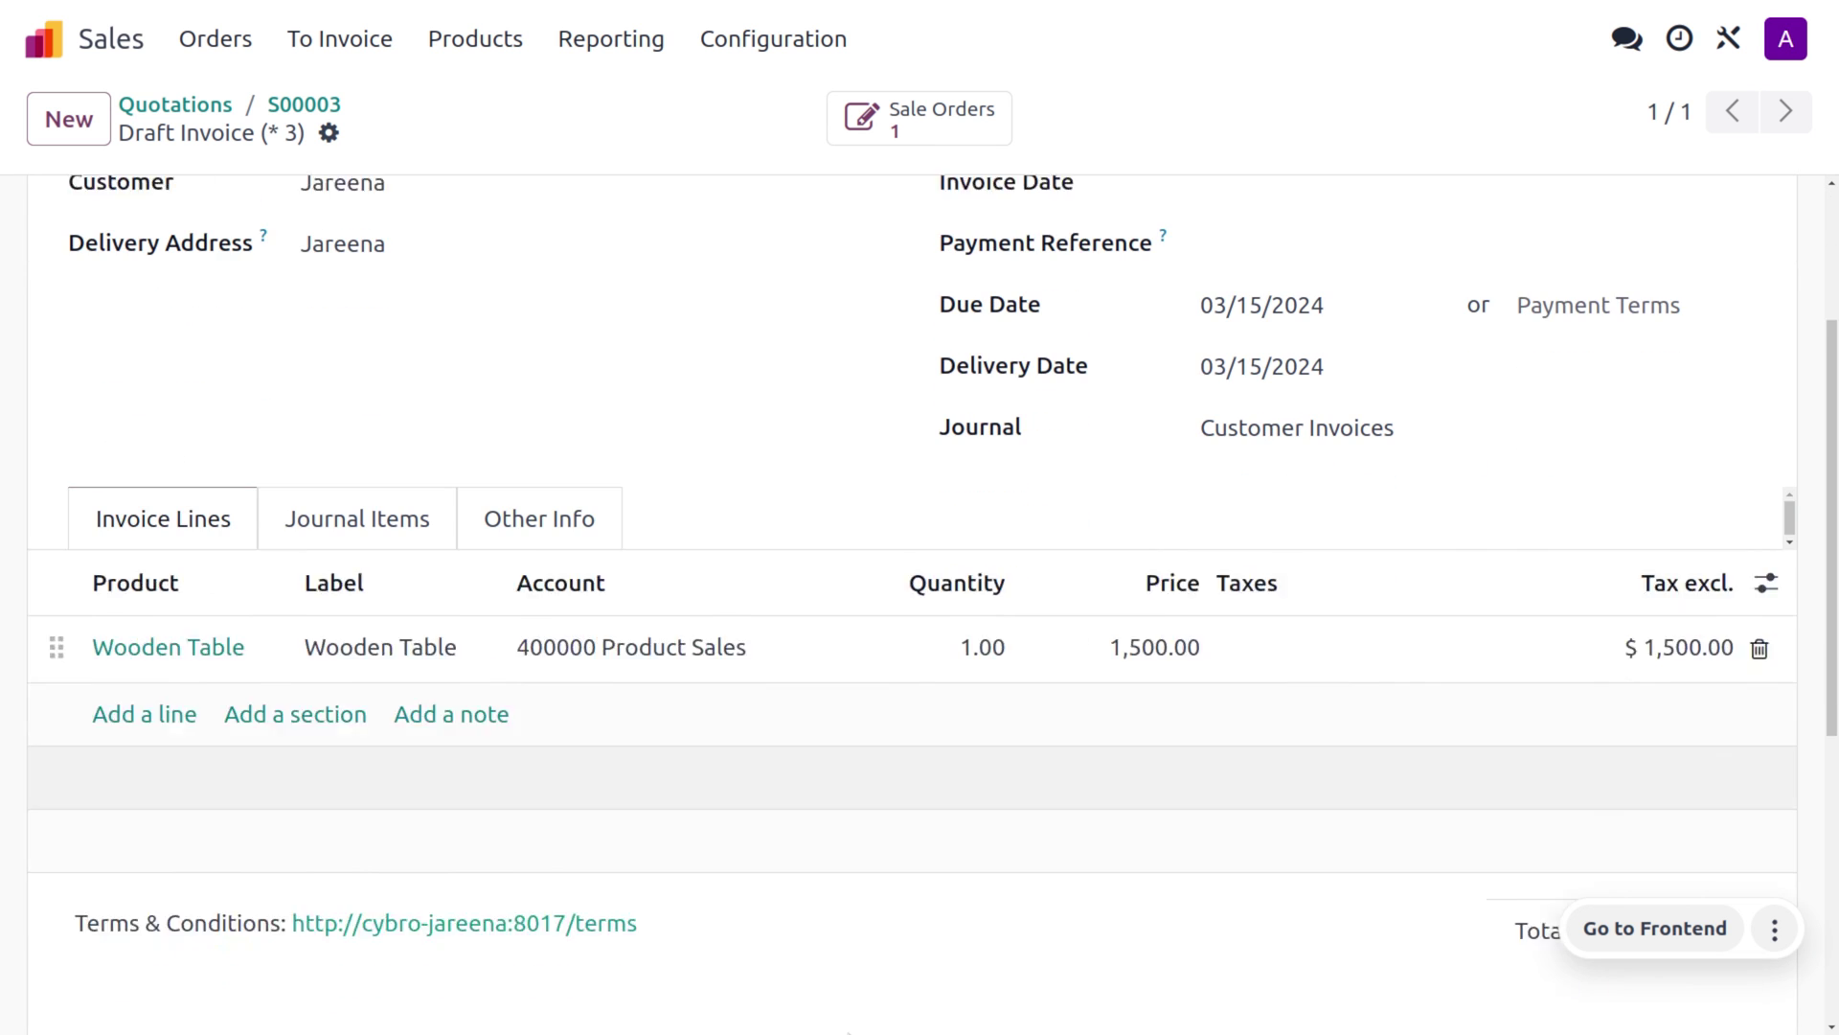
scroll(1139, 595, up, 3)
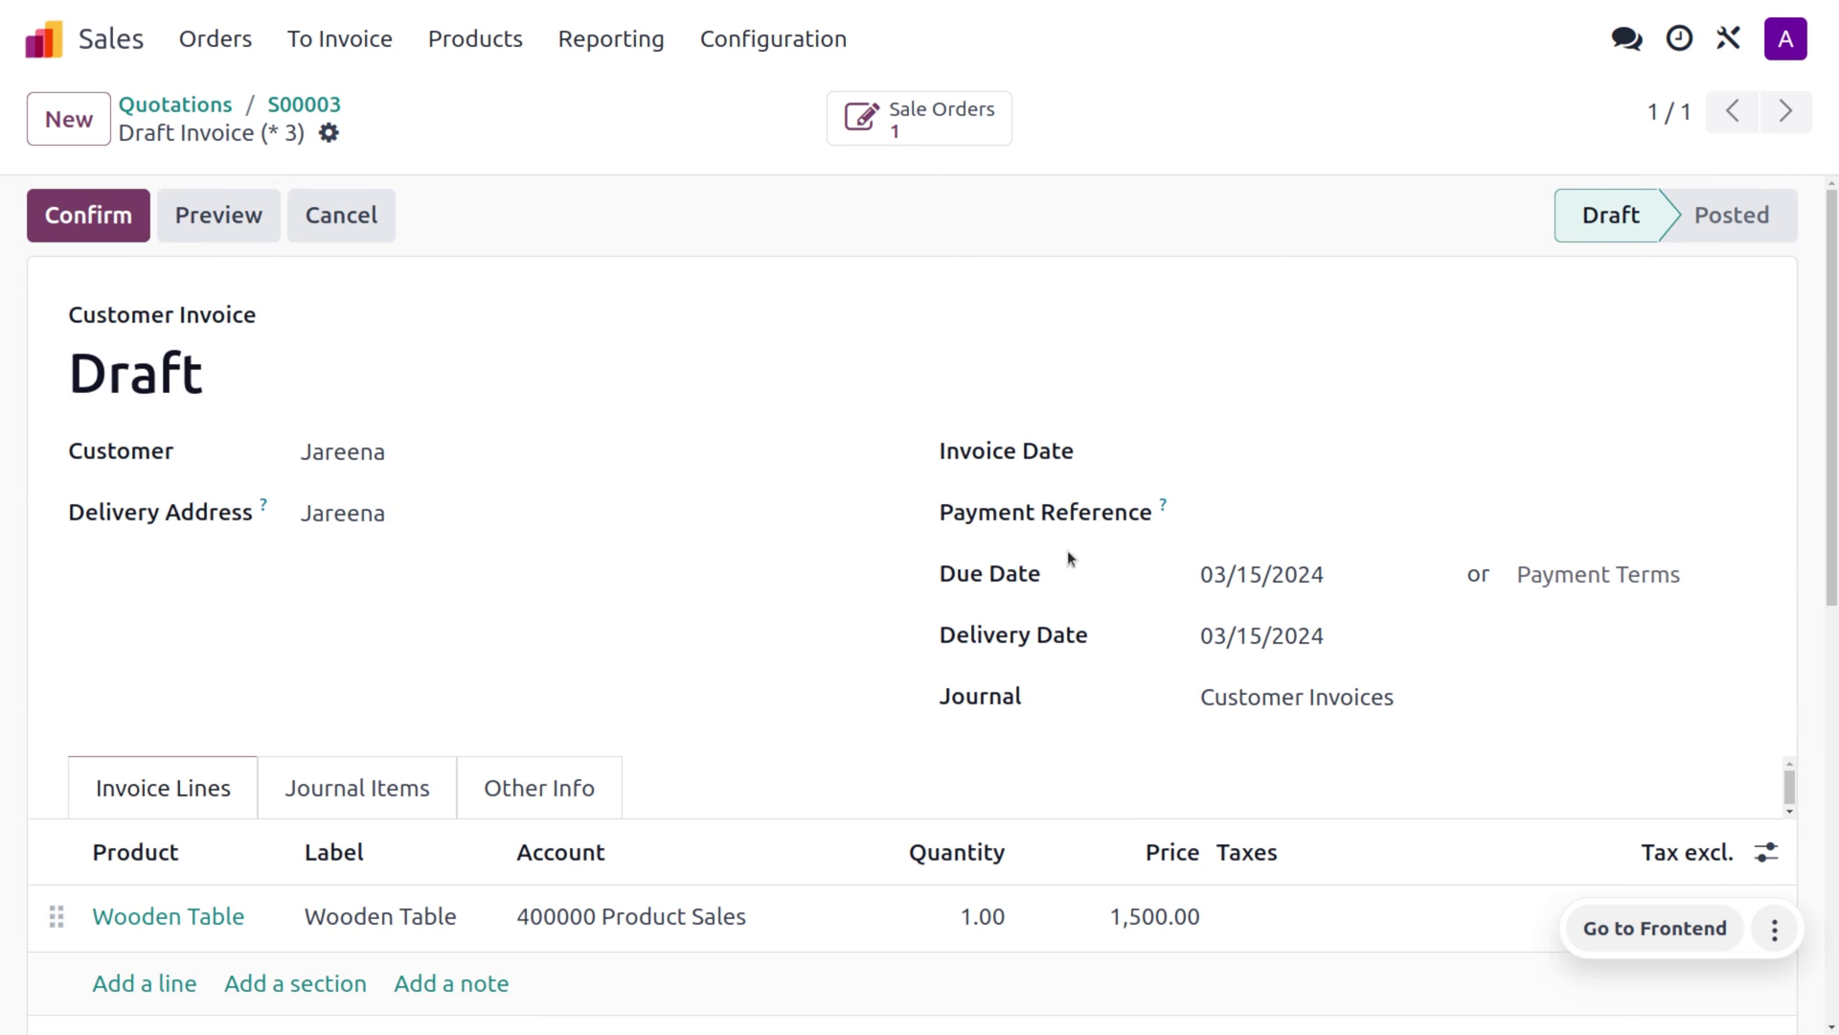
click(124, 208)
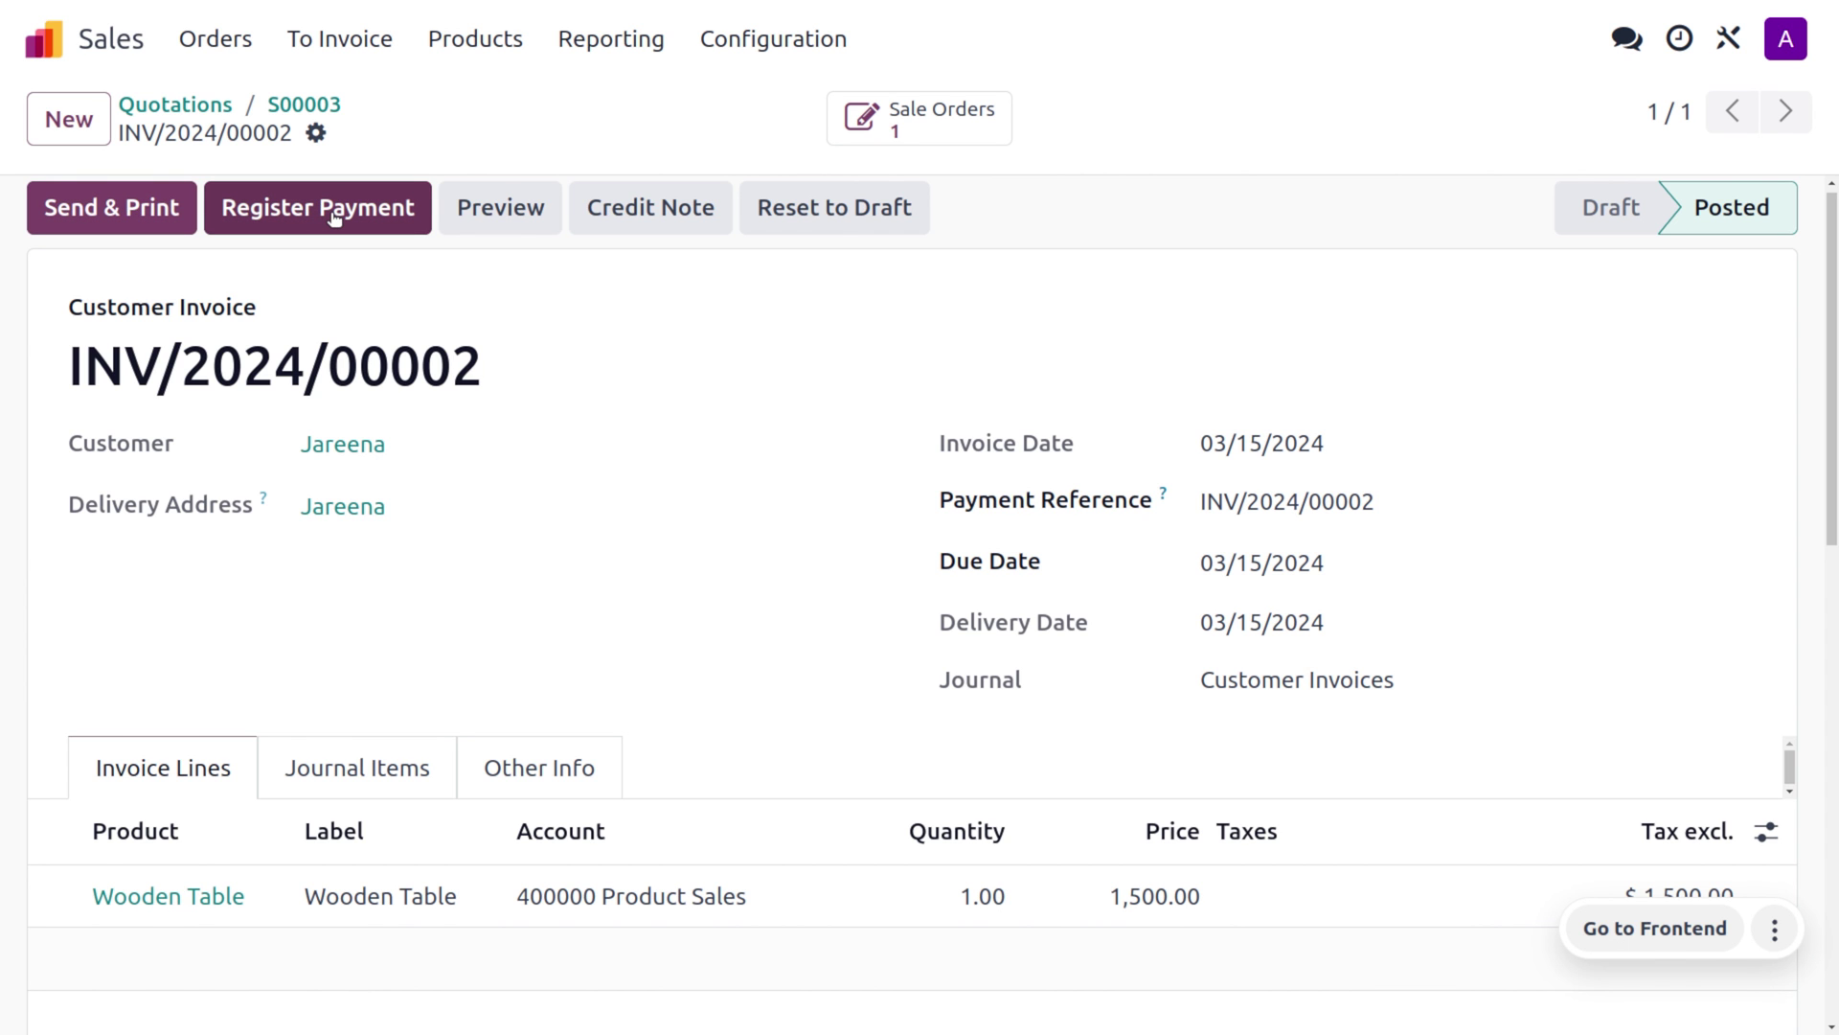
- Register the $1,500.00 invoice payment in the Bank journal with the Manual payment method
click(334, 219)
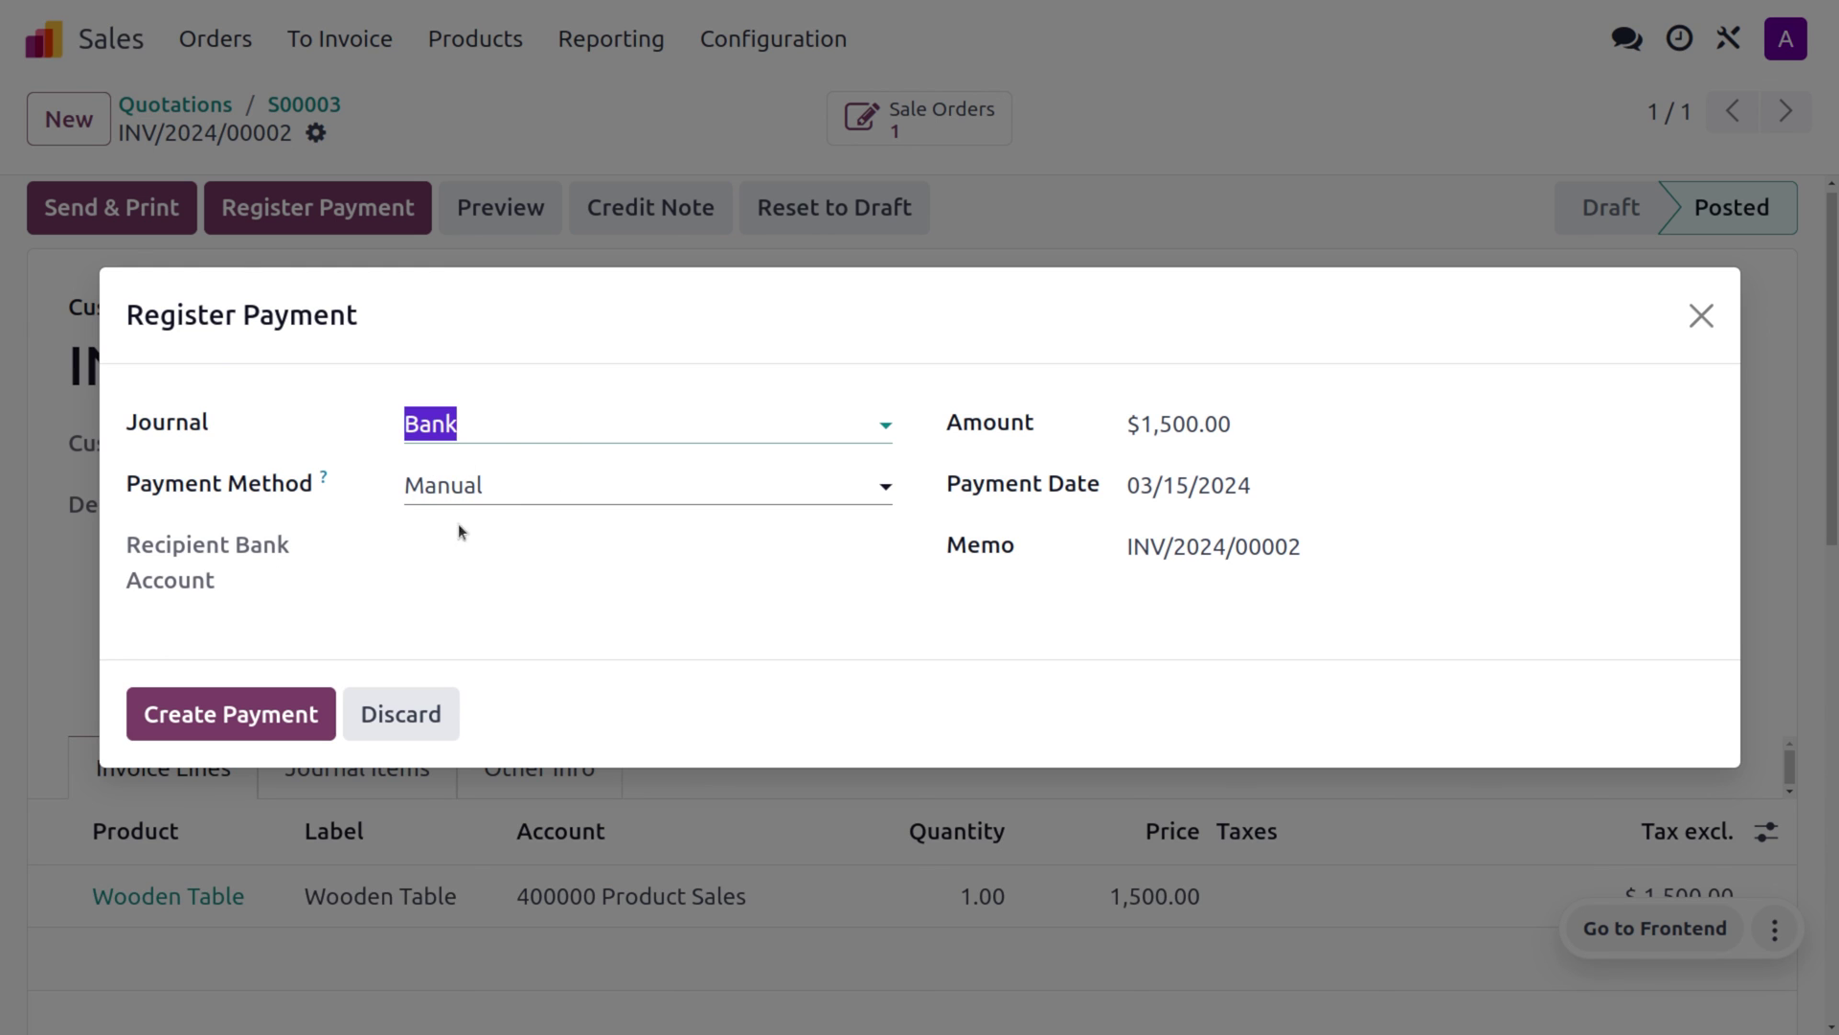
click(199, 715)
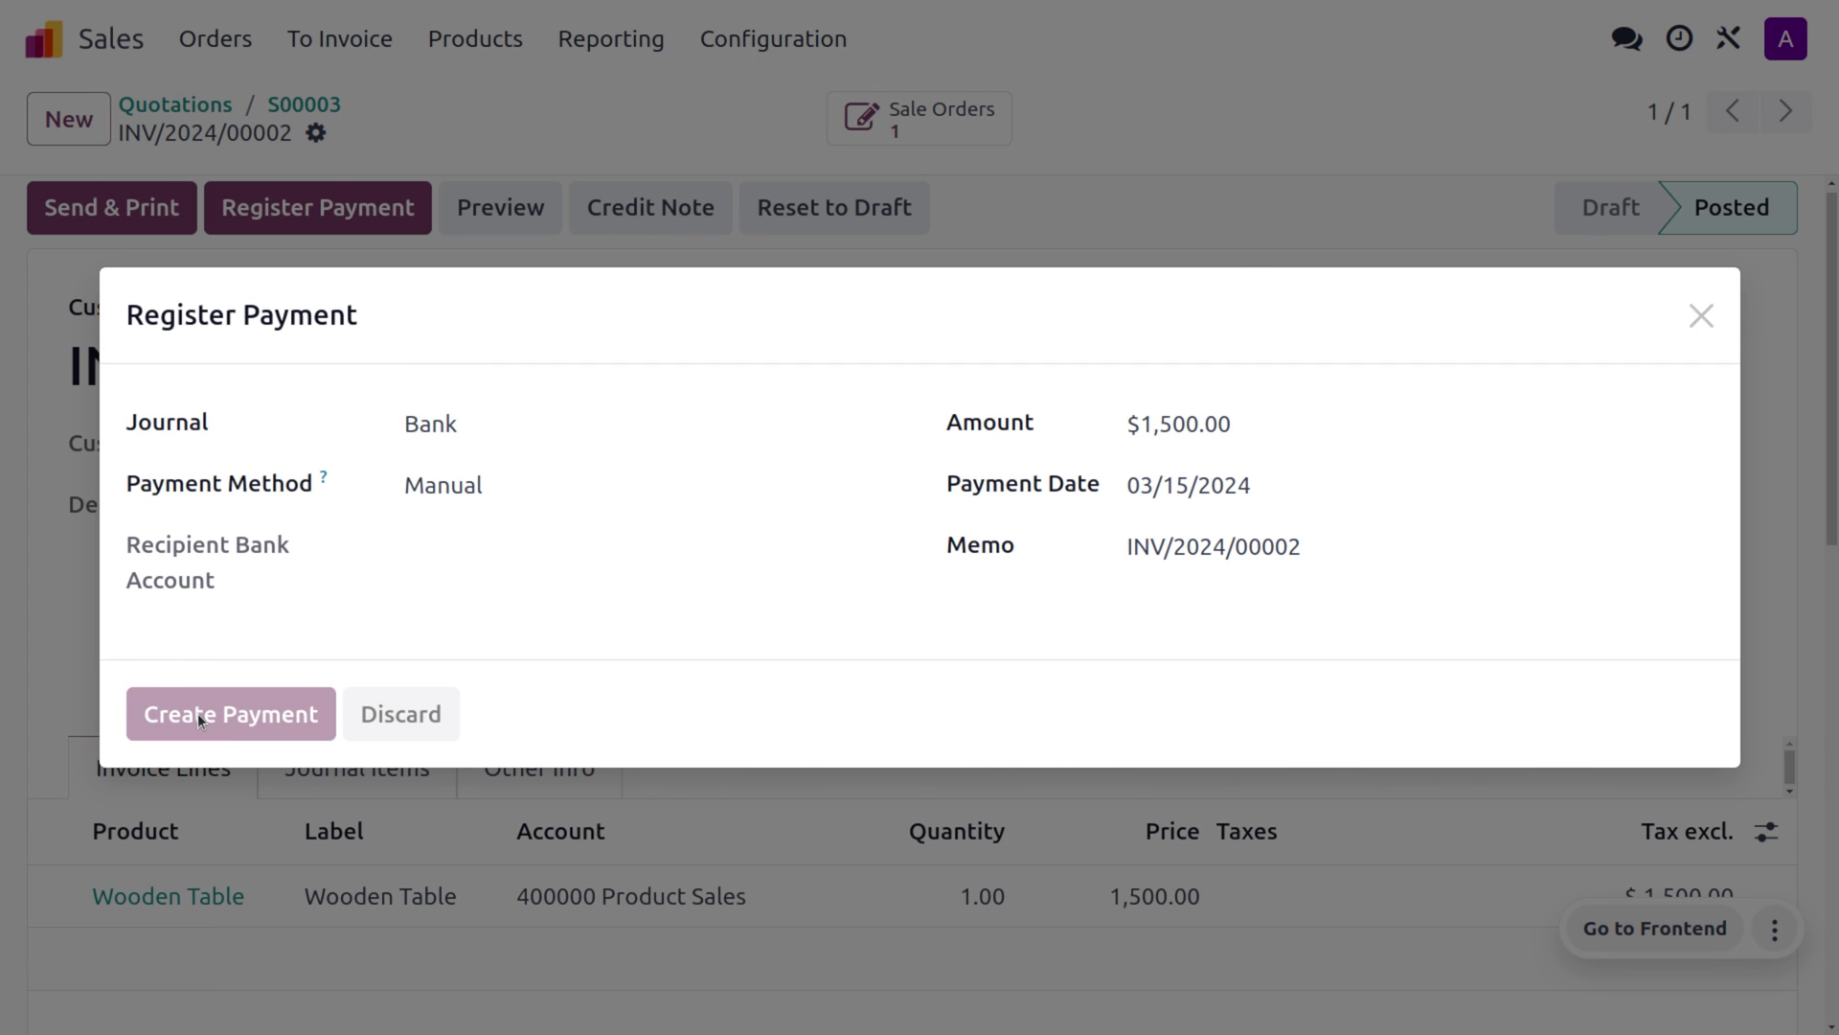